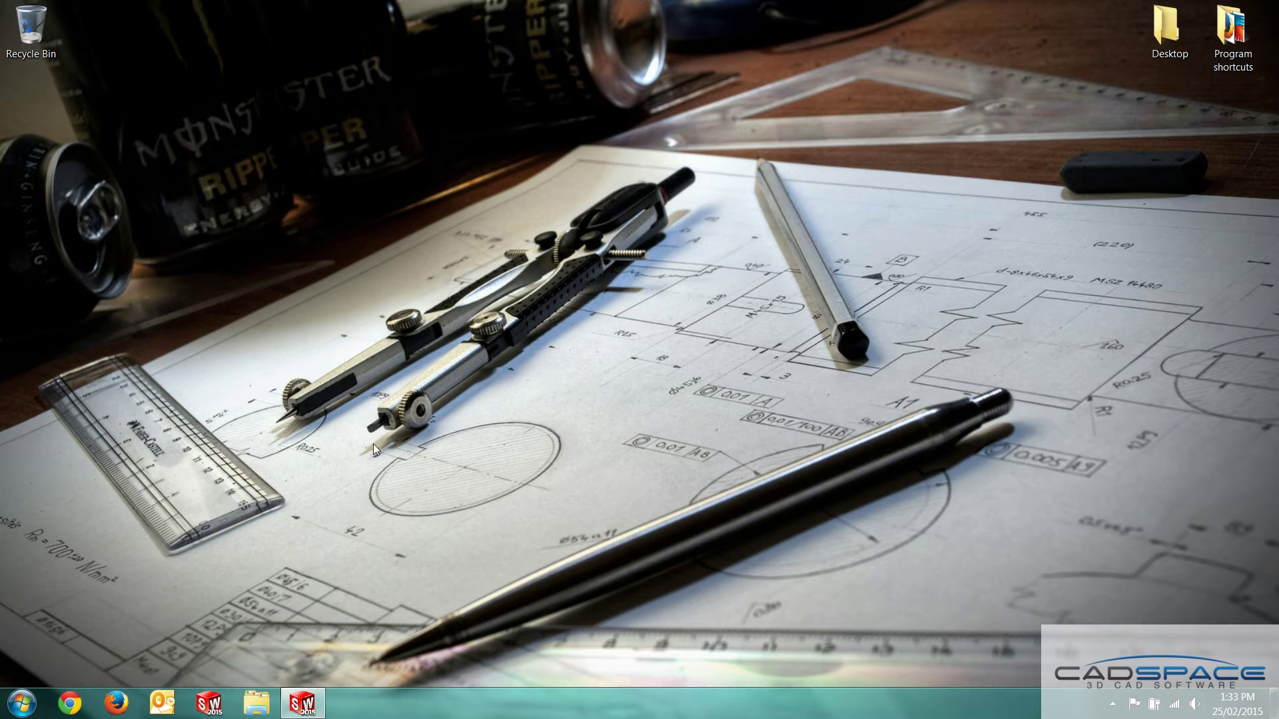
# Launch VaultAdmin and log in as the administrator with the admin password
pyautogui.click(27, 696)
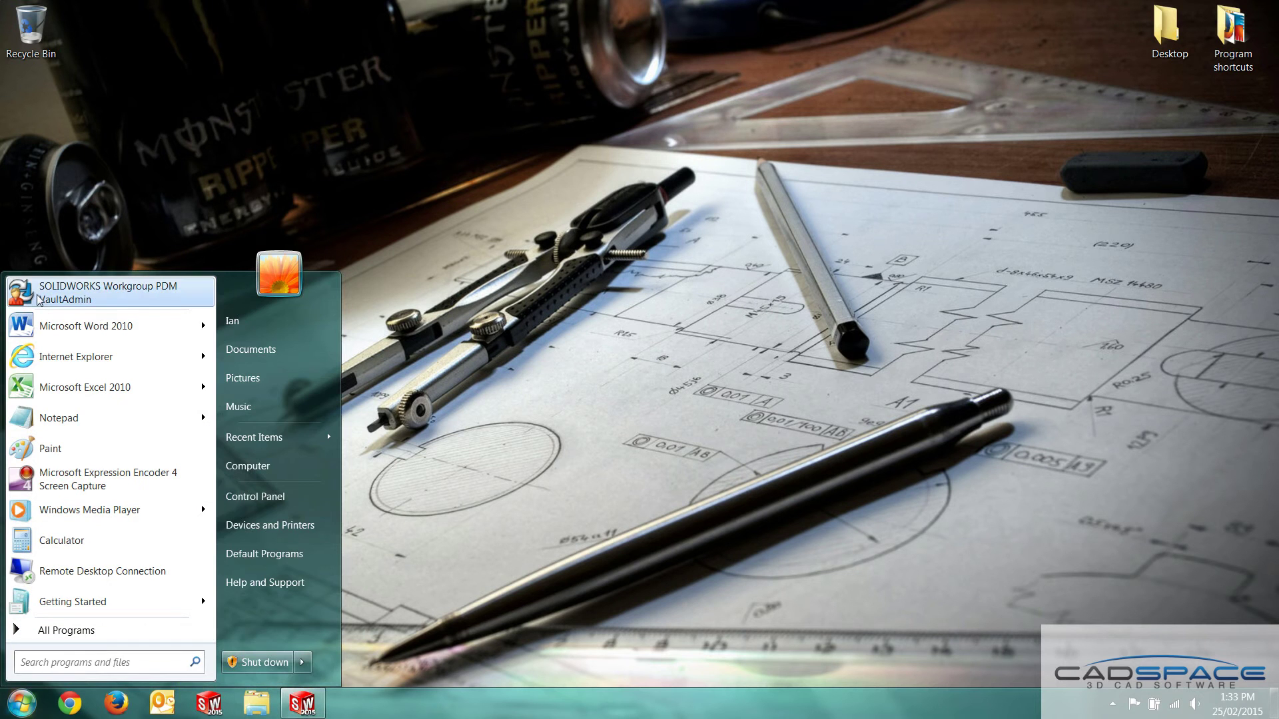
pyautogui.click(129, 296)
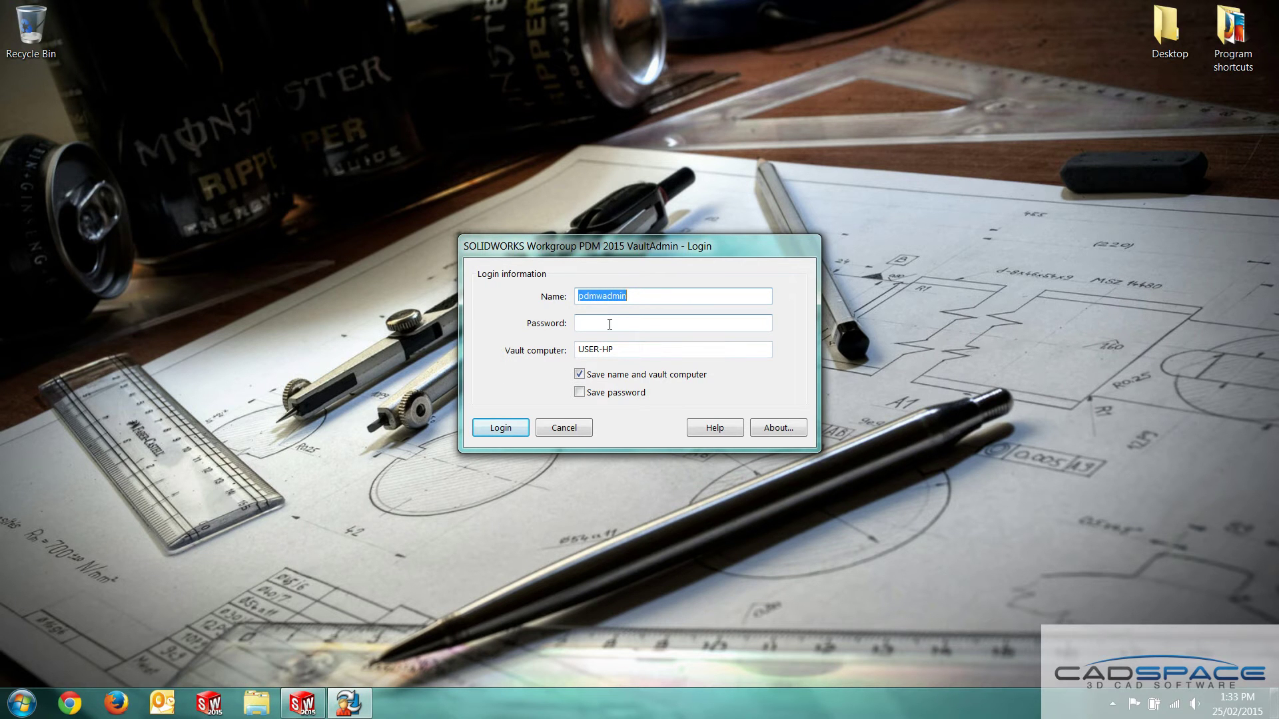
pyautogui.click(610, 325)
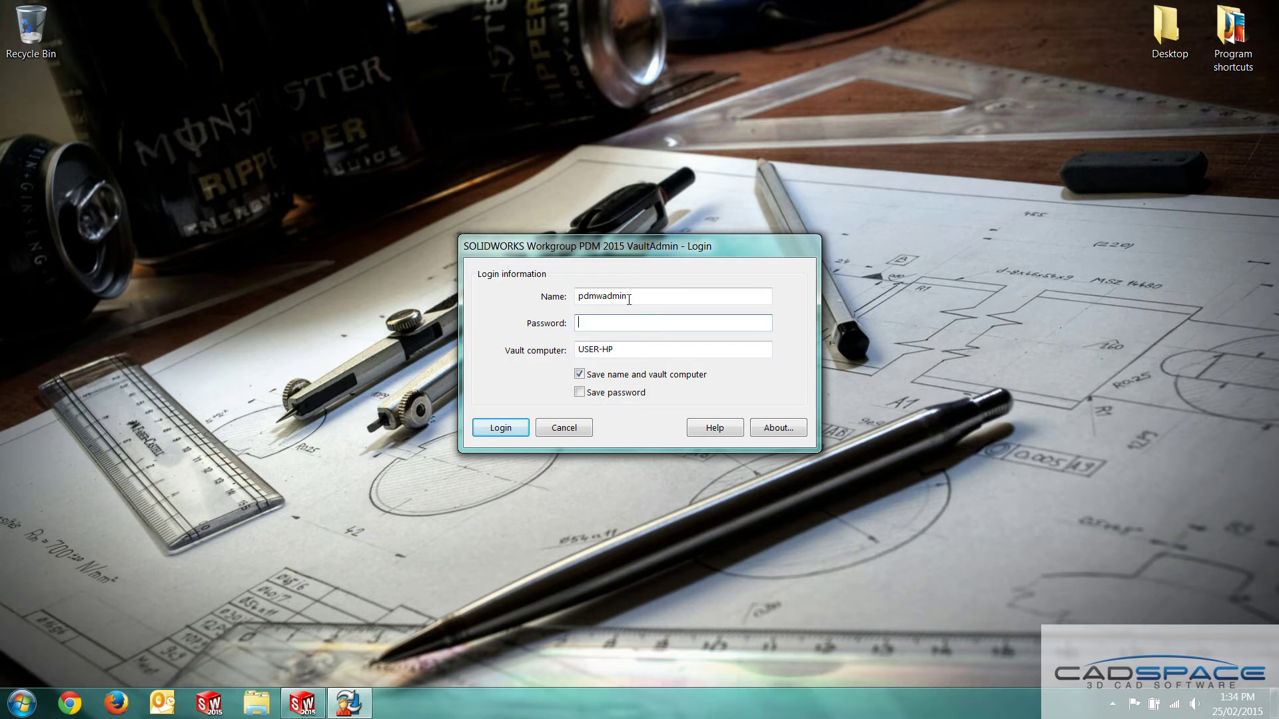
pyautogui.doubleClick(629, 300)
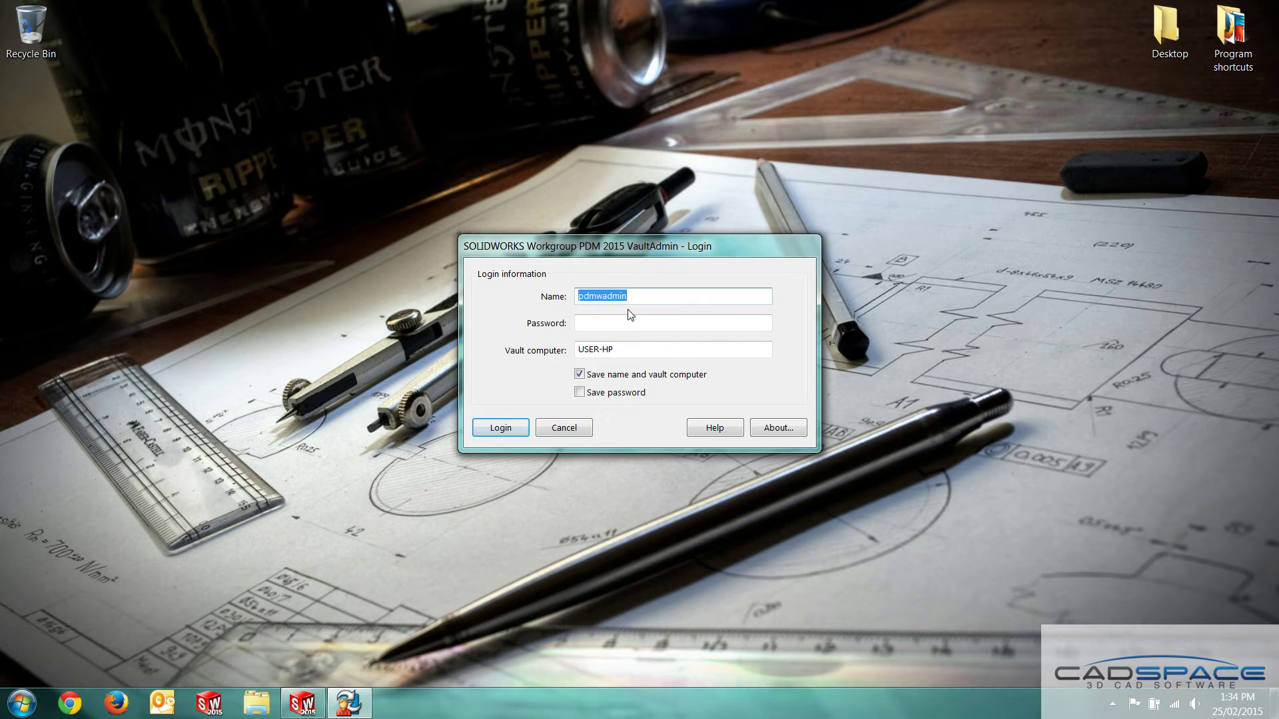
pyautogui.click(622, 326)
pyautogui.write('pdmwadmin')
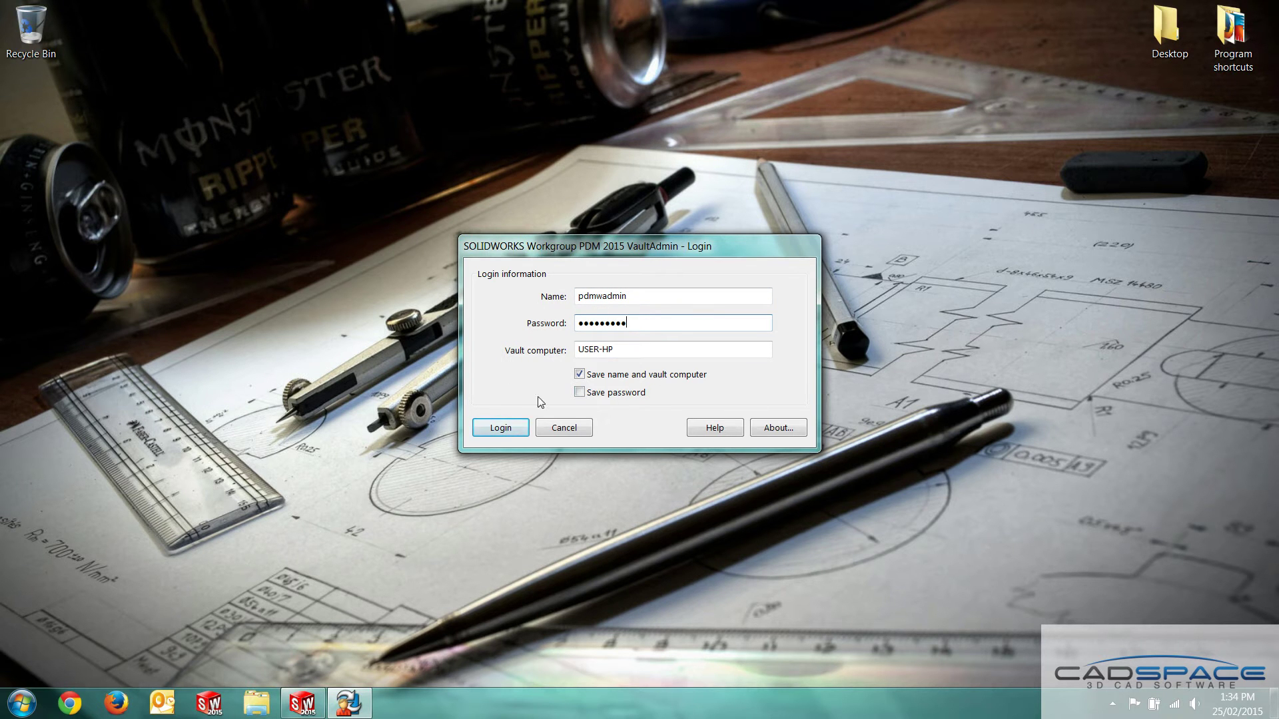
pyautogui.click(514, 436)
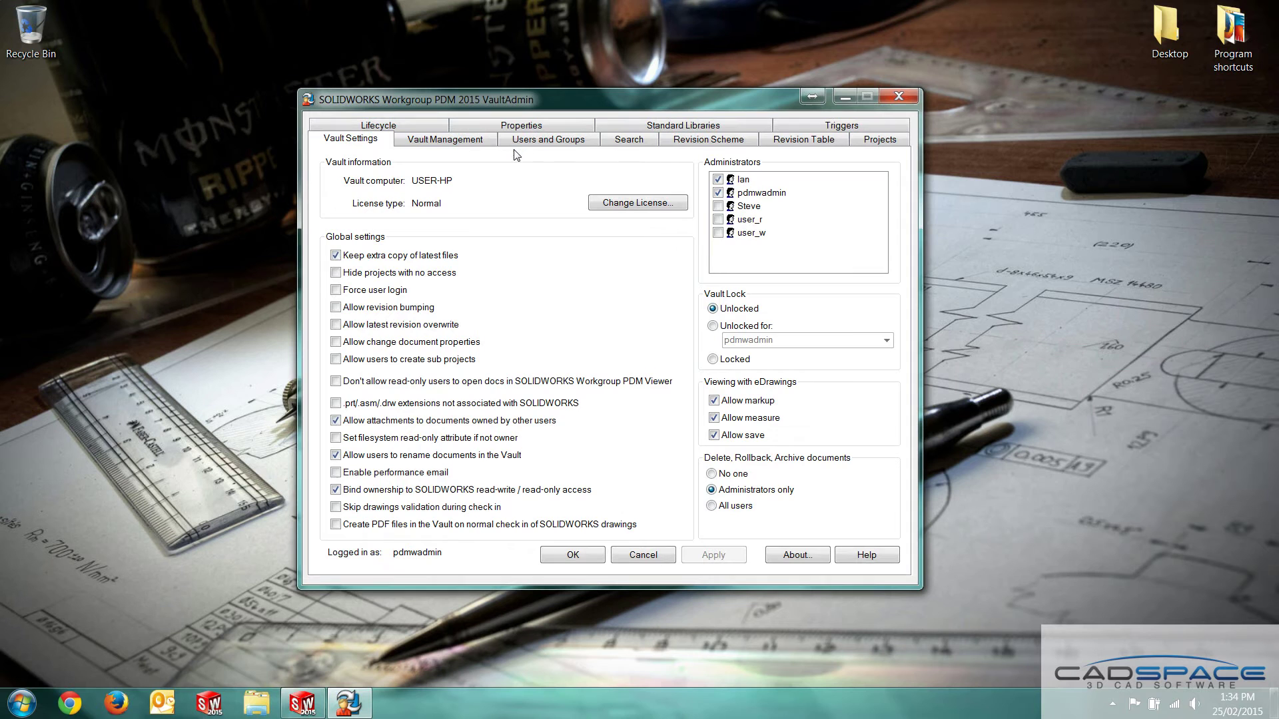
# Review users and groups, then the Projects page listing Project 1 and Project 2 permissions
pyautogui.click(595, 141)
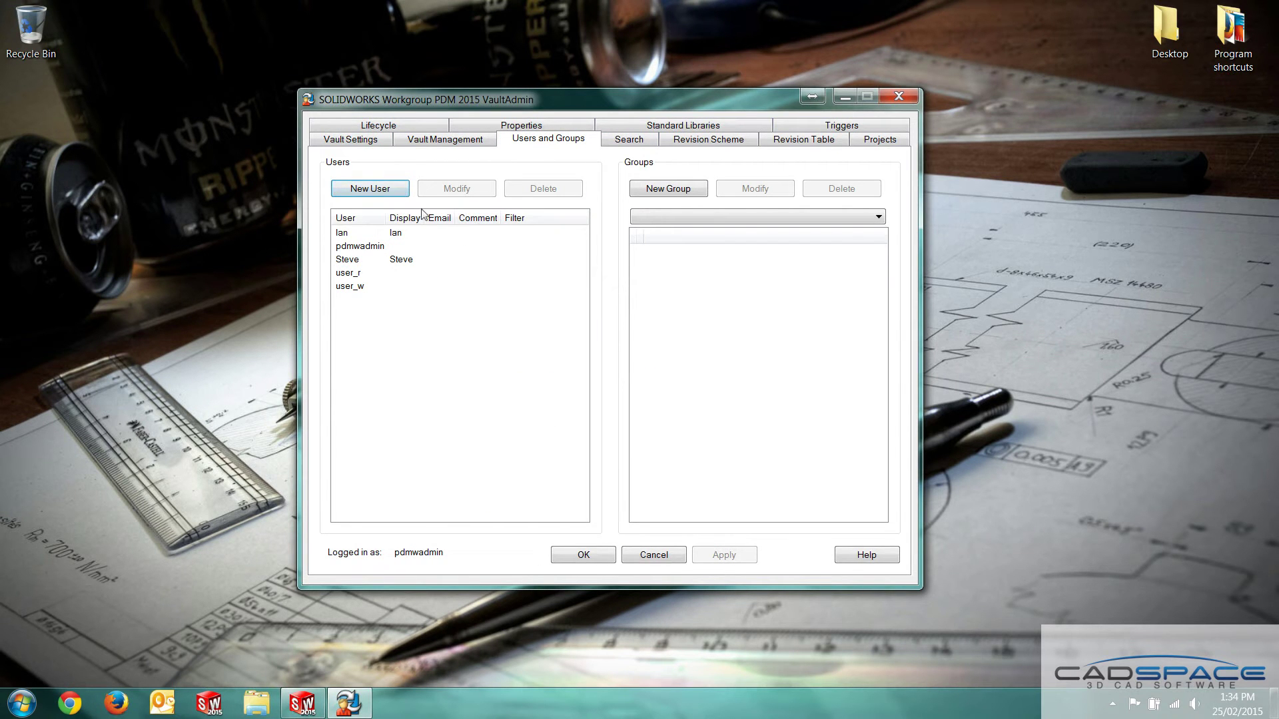
pyautogui.click(877, 141)
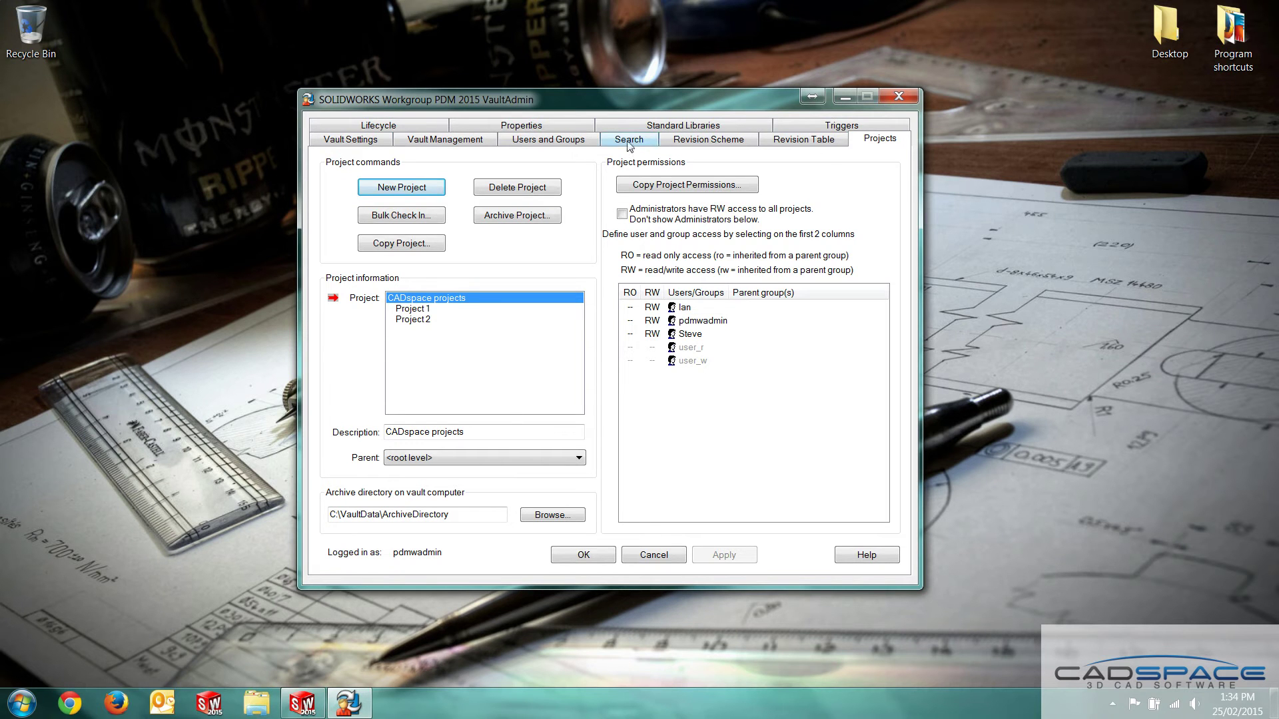
# Review the A–Z / 01–99 revision scheme and lifecycle settings, then return to SOLIDWORKS 2015
pyautogui.click(740, 145)
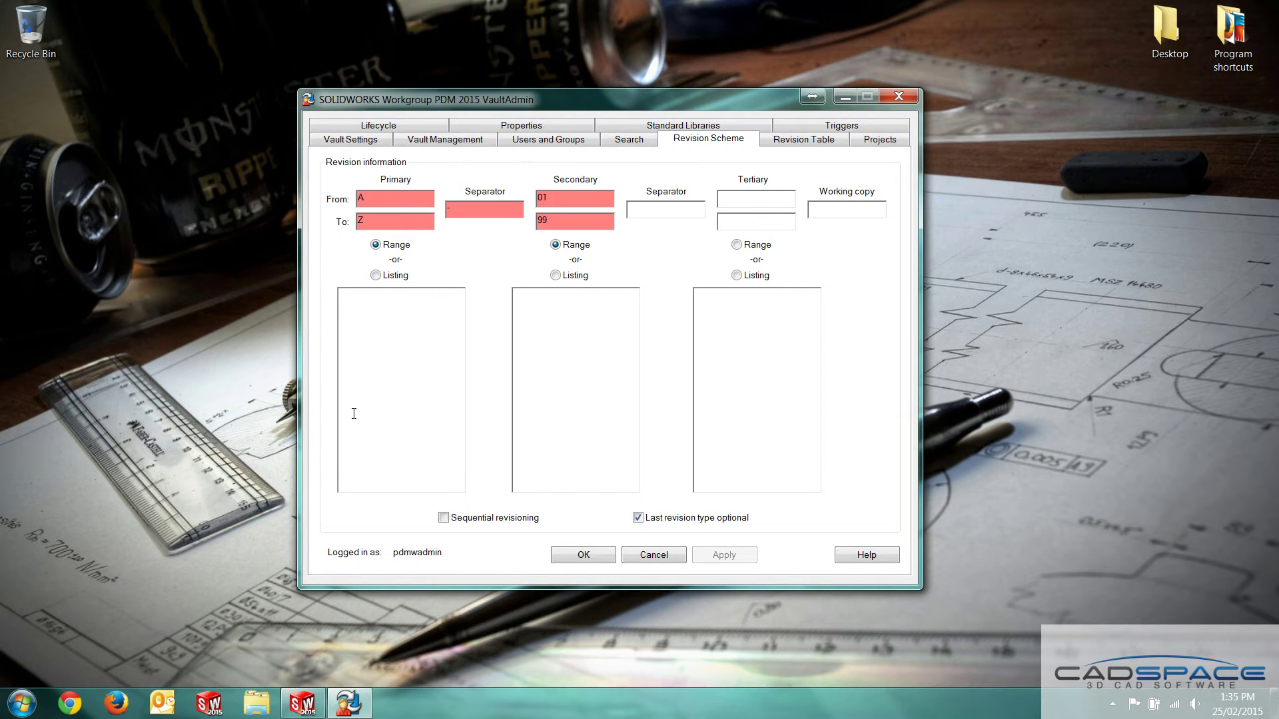
pyautogui.click(434, 125)
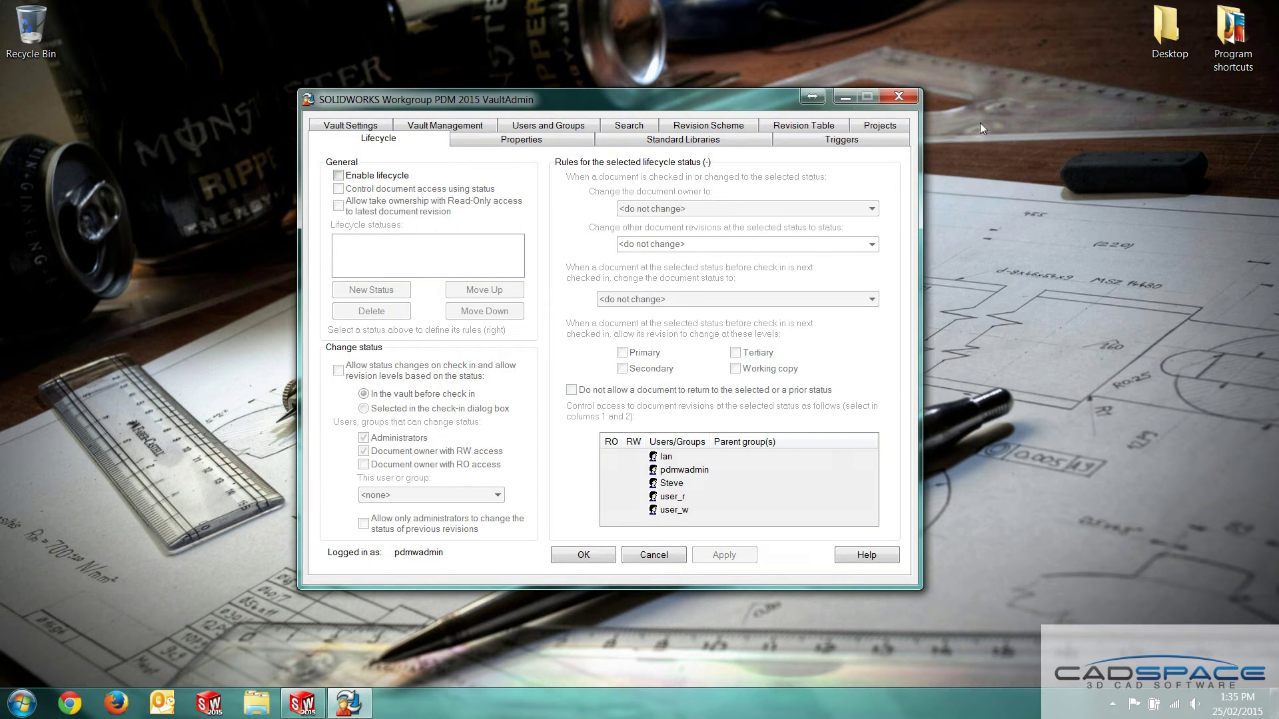
pyautogui.click(296, 704)
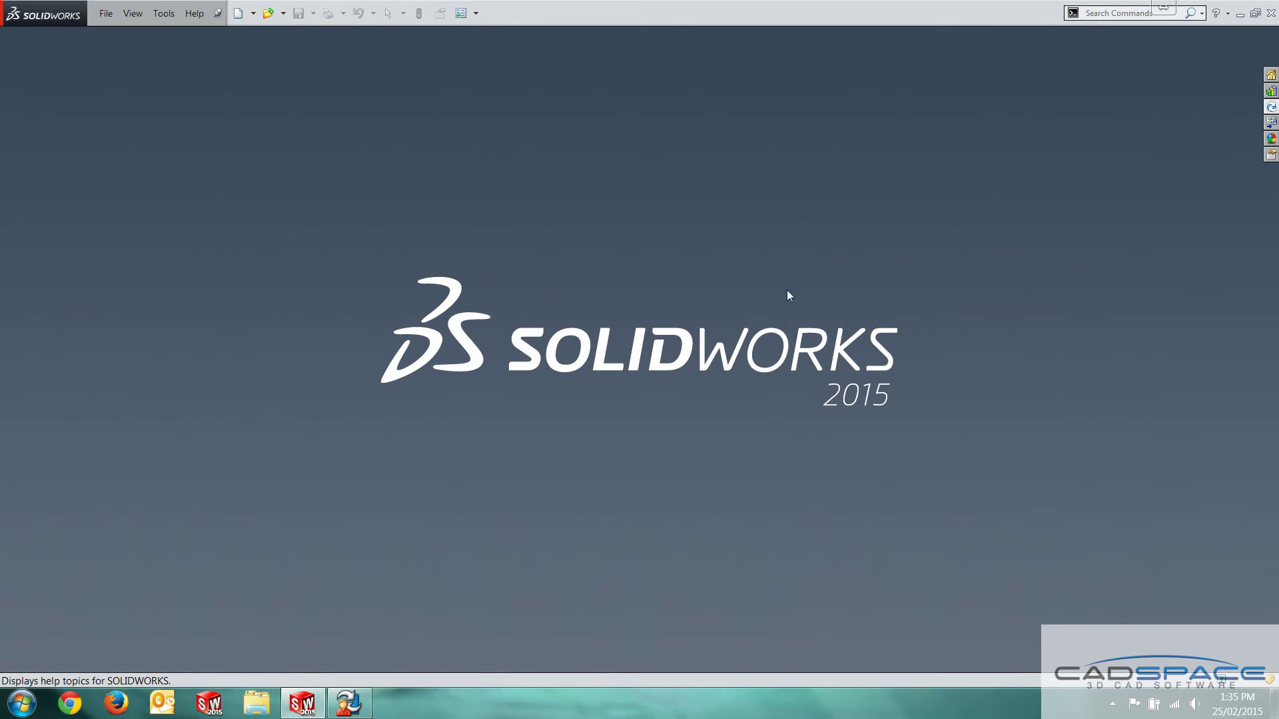
# Confirm the Workgroup PDM 2015 add-in is enabled in the Add-Ins options
pyautogui.click(475, 13)
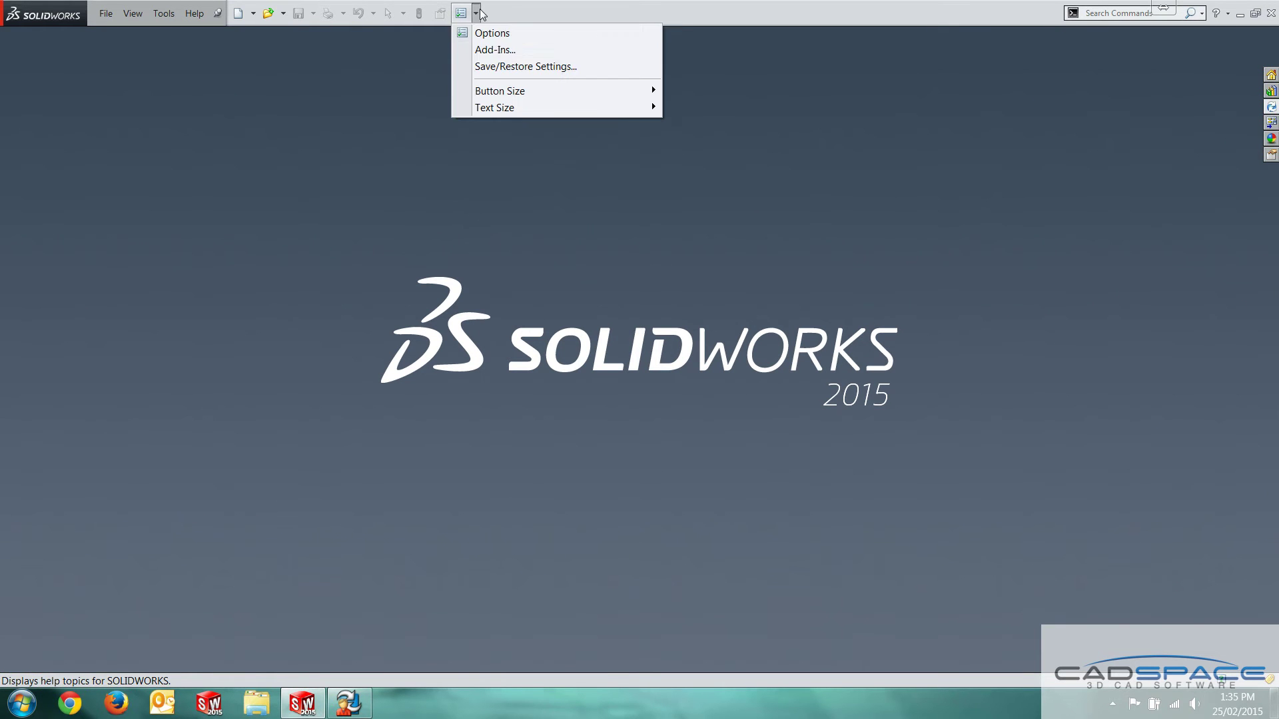
pyautogui.click(496, 50)
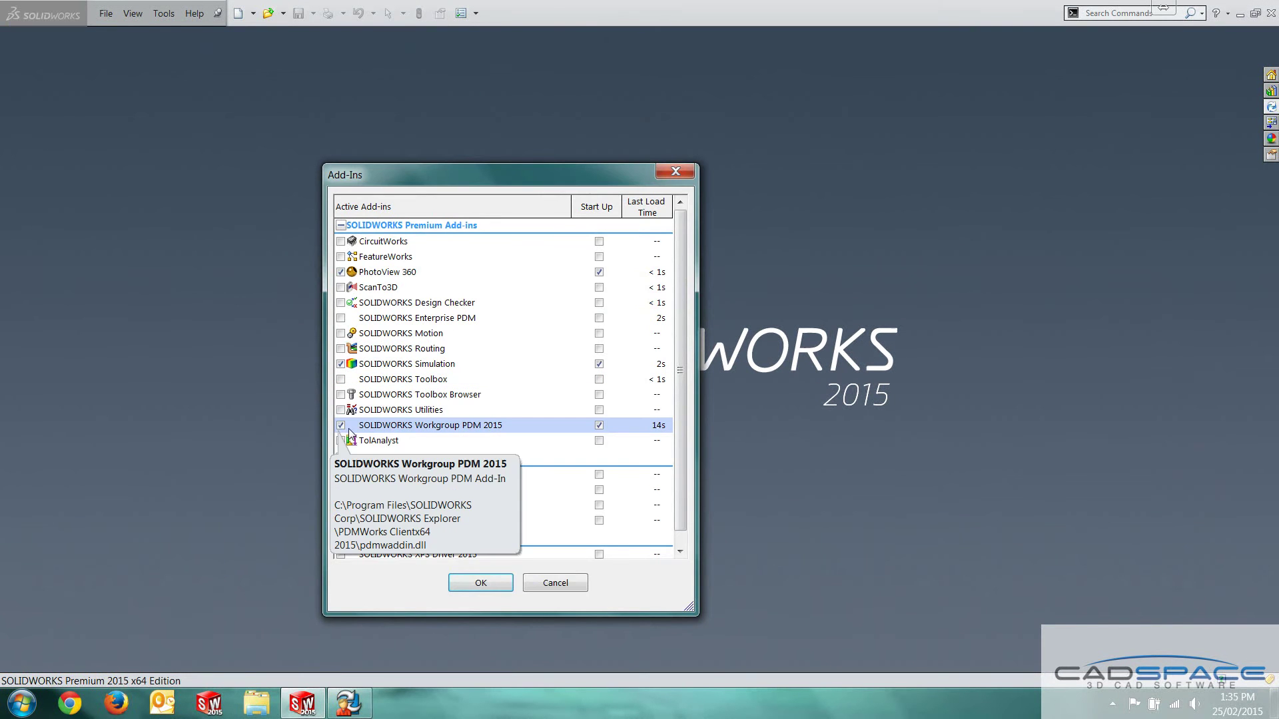
pyautogui.click(497, 584)
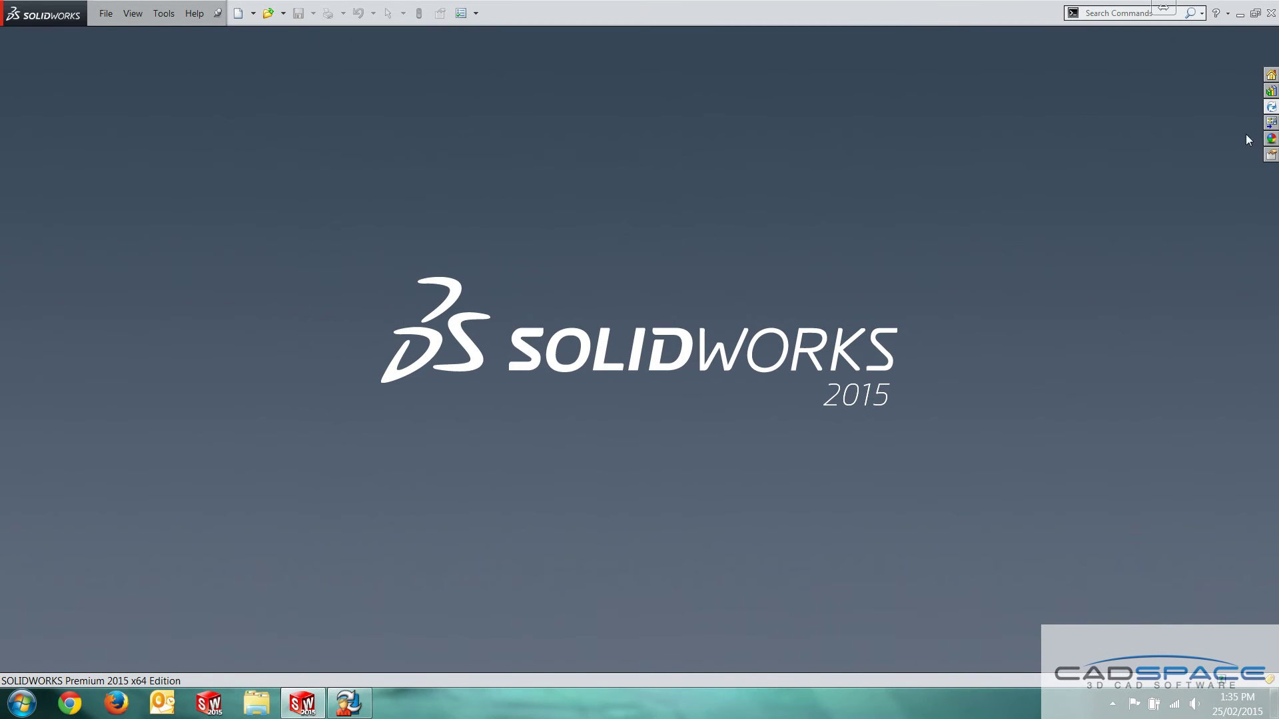
# Pin the File Explorer task pane open and select Project 2 in the vault tree
pyautogui.click(1271, 108)
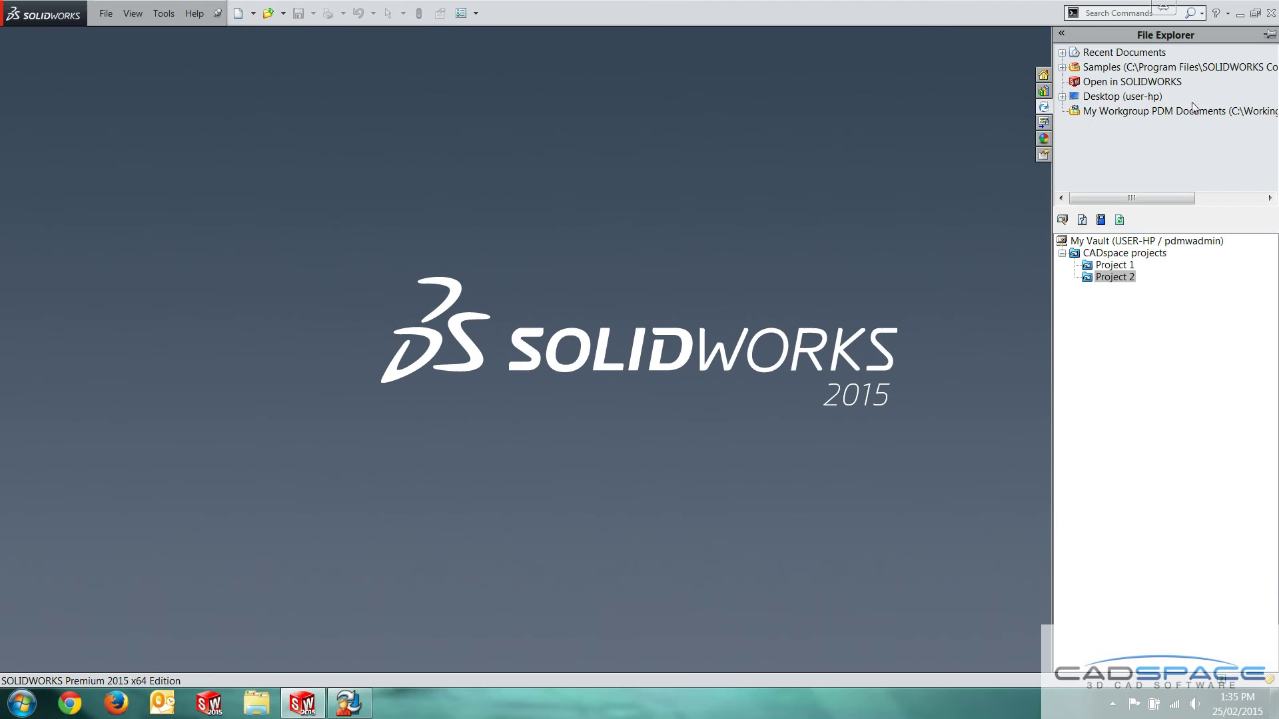
pyautogui.click(1269, 36)
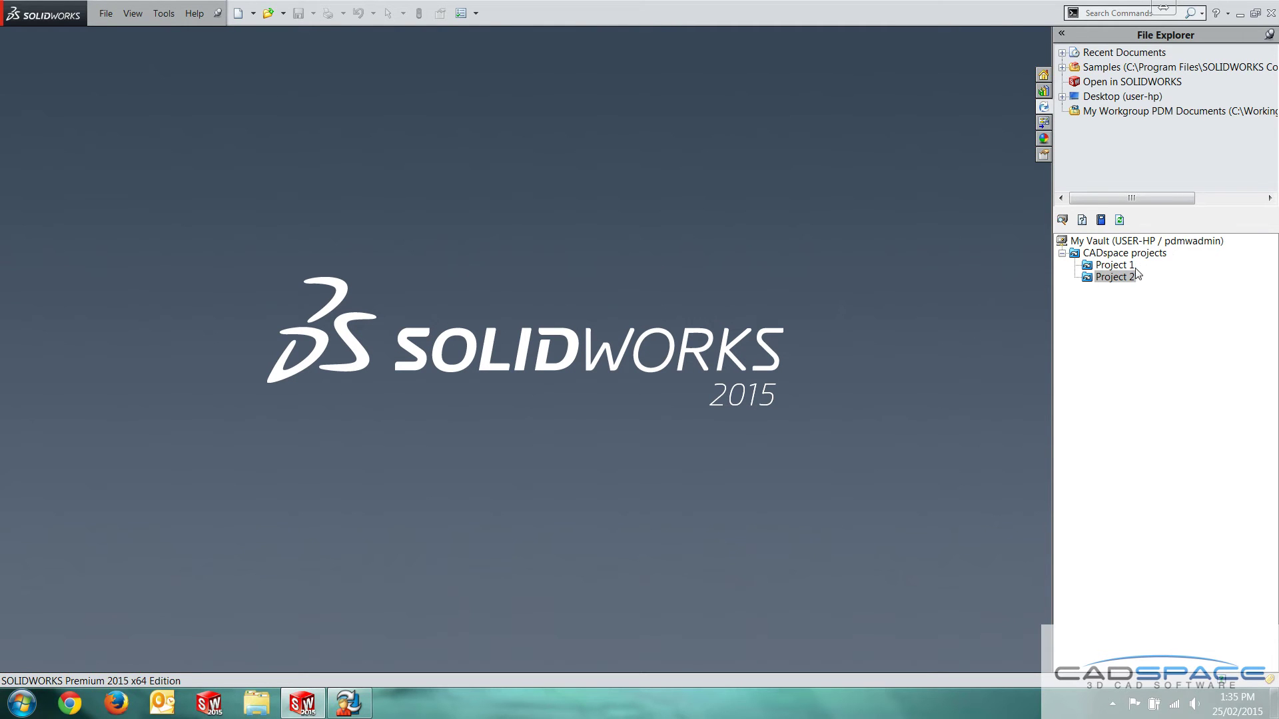
pyautogui.click(1127, 324)
# Create Block project, described 'Block project', with CADspace projects as its parent
pyautogui.click(349, 703)
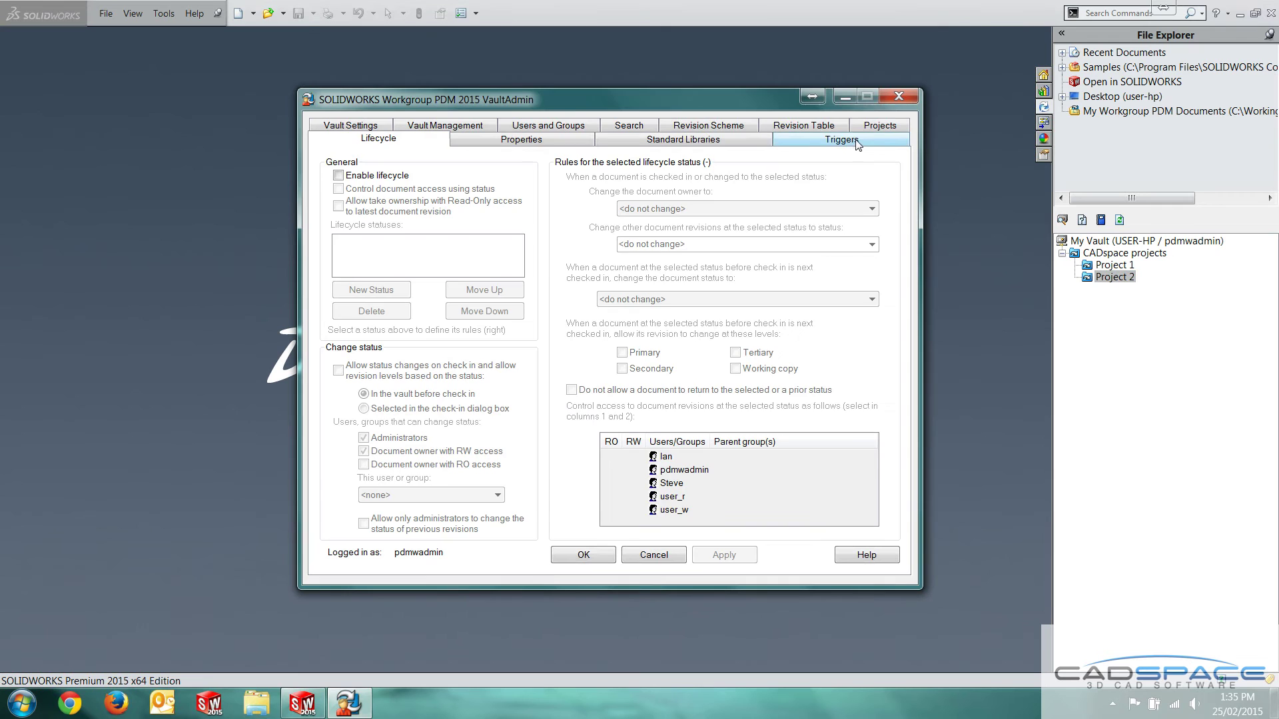
pyautogui.click(880, 126)
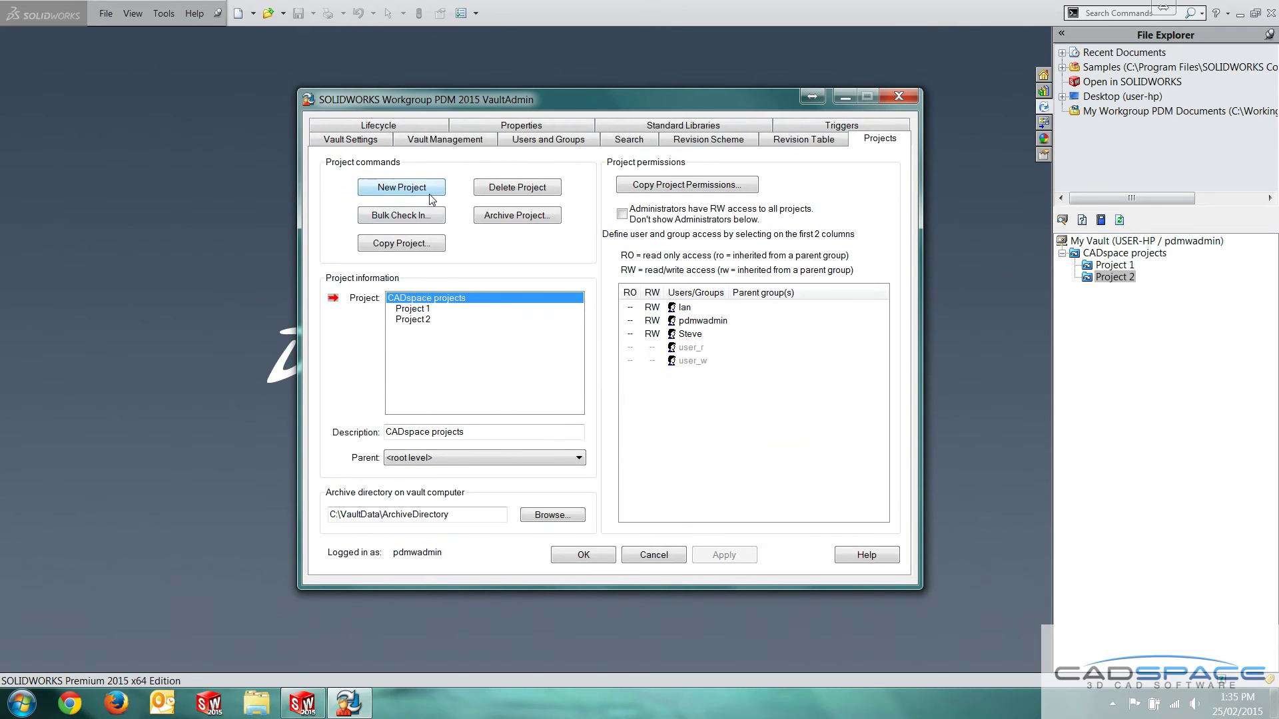
pyautogui.click(429, 197)
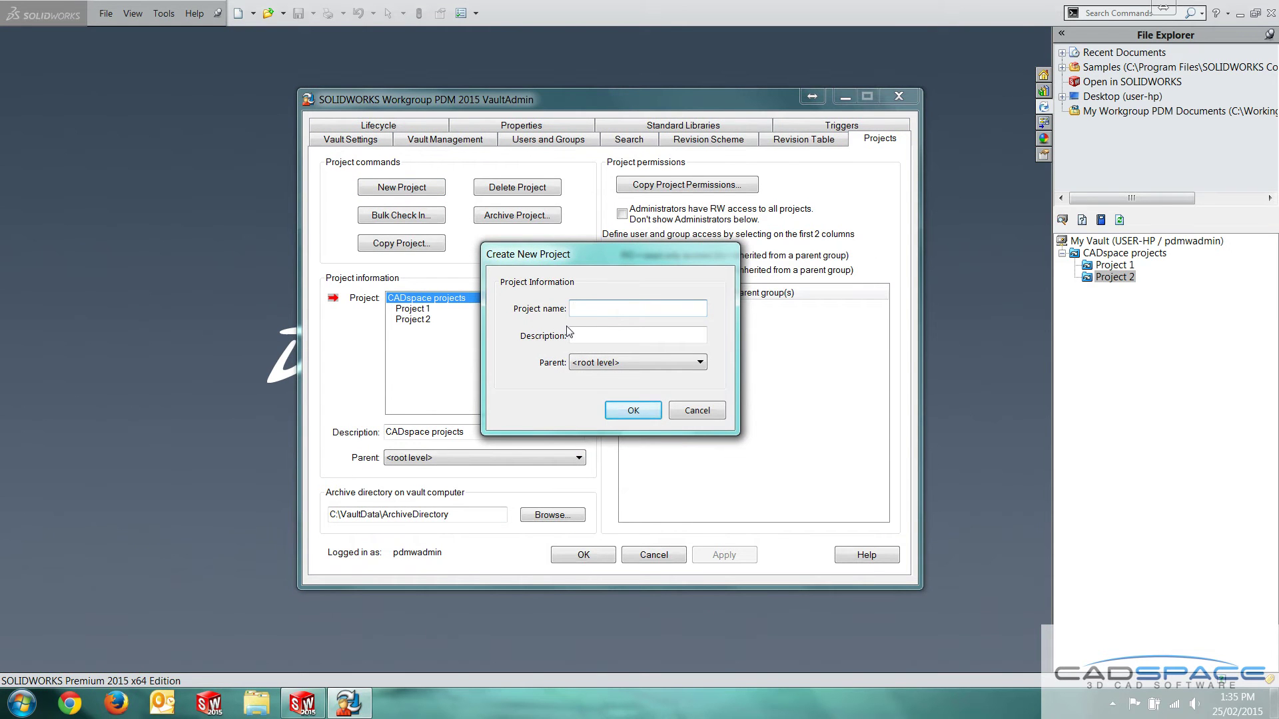
pyautogui.write('Block project')
pyautogui.moveTo(626, 307); pyautogui.dragTo(473, 323)
pyautogui.hotkey('ctrl', 'c')
pyautogui.click(598, 335)
pyautogui.hotkey('ctrl', 'v')
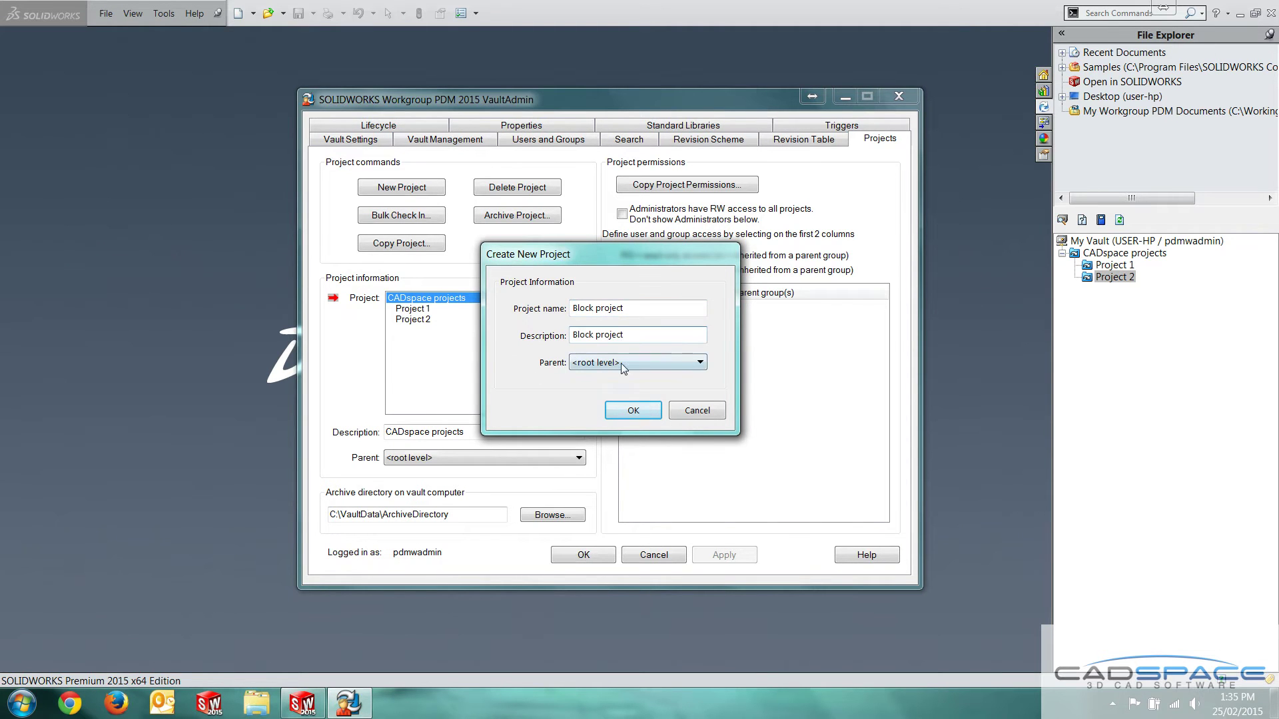
pyautogui.click(621, 362)
pyautogui.click(584, 394)
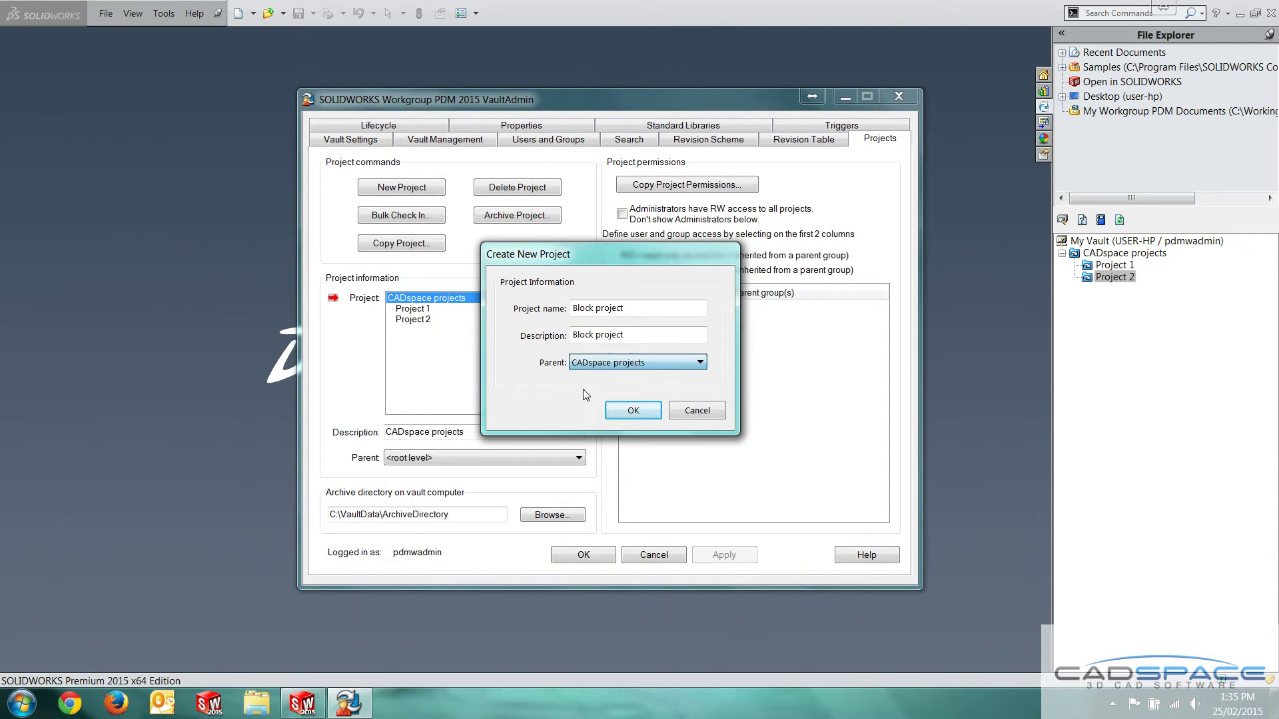
pyautogui.click(646, 413)
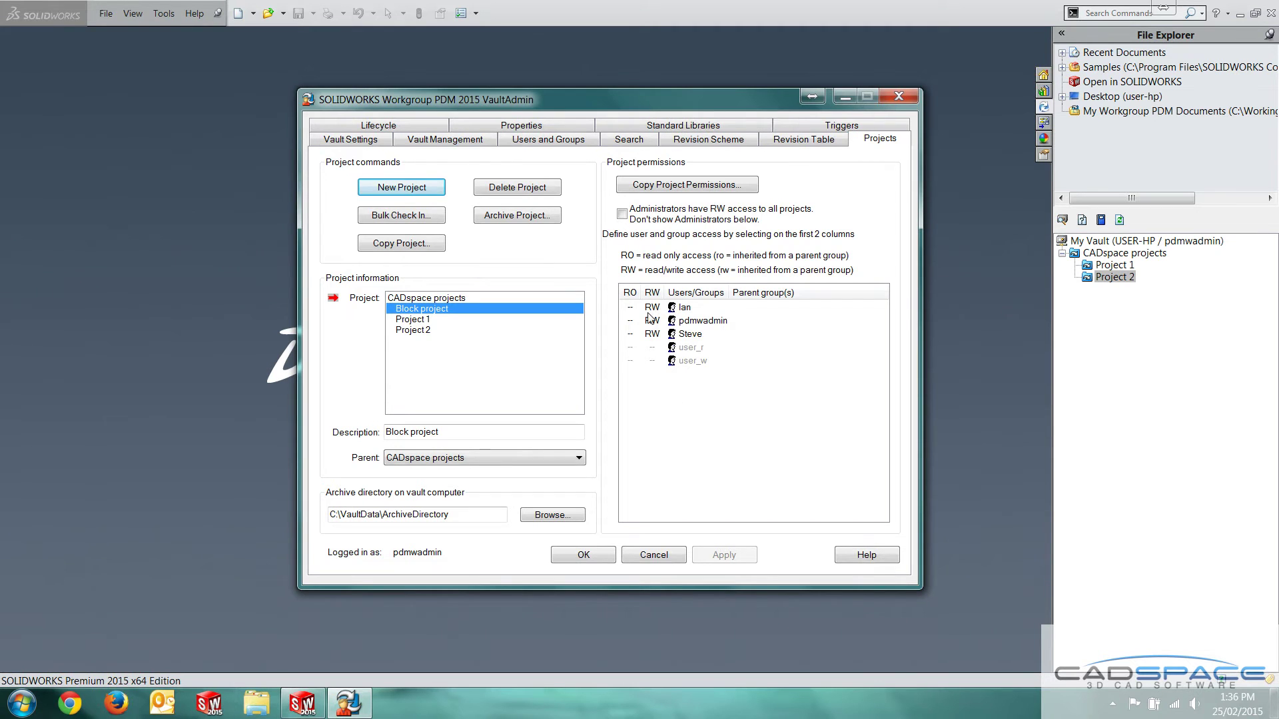
# Leave a user with read/write access to Block project, apply, and close the vault settings
pyautogui.click(631, 335)
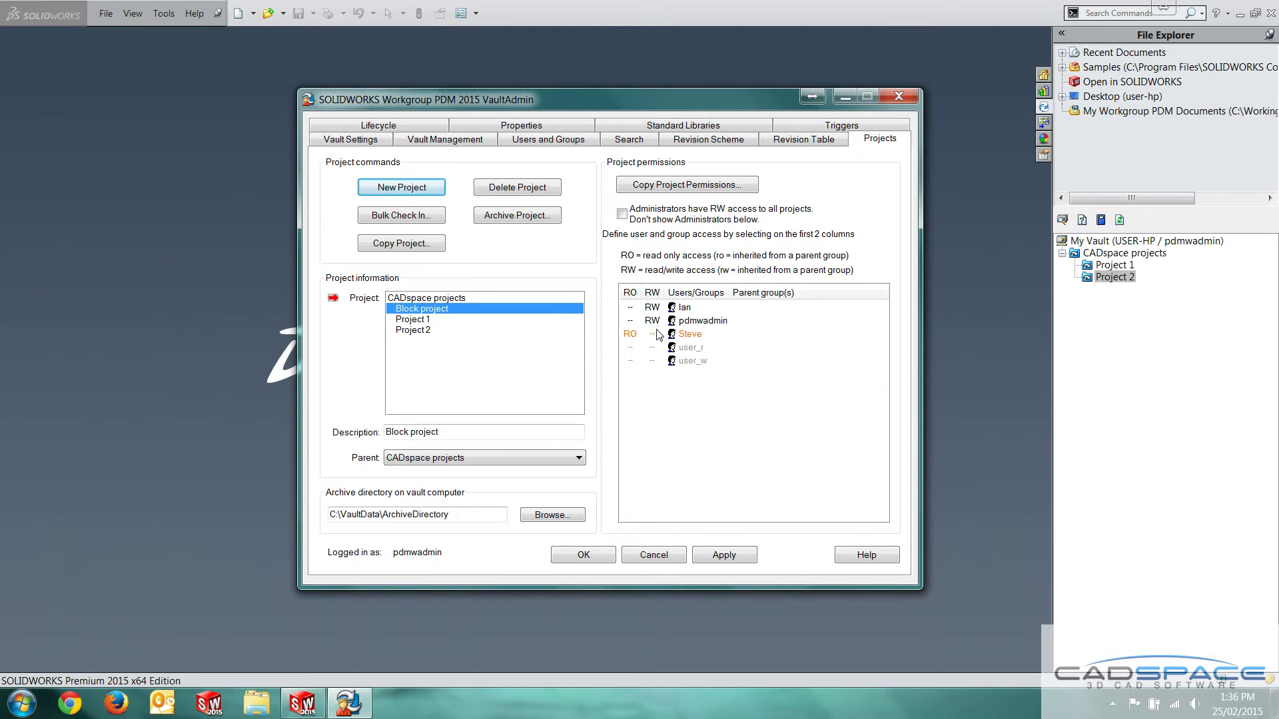
pyautogui.click(654, 334)
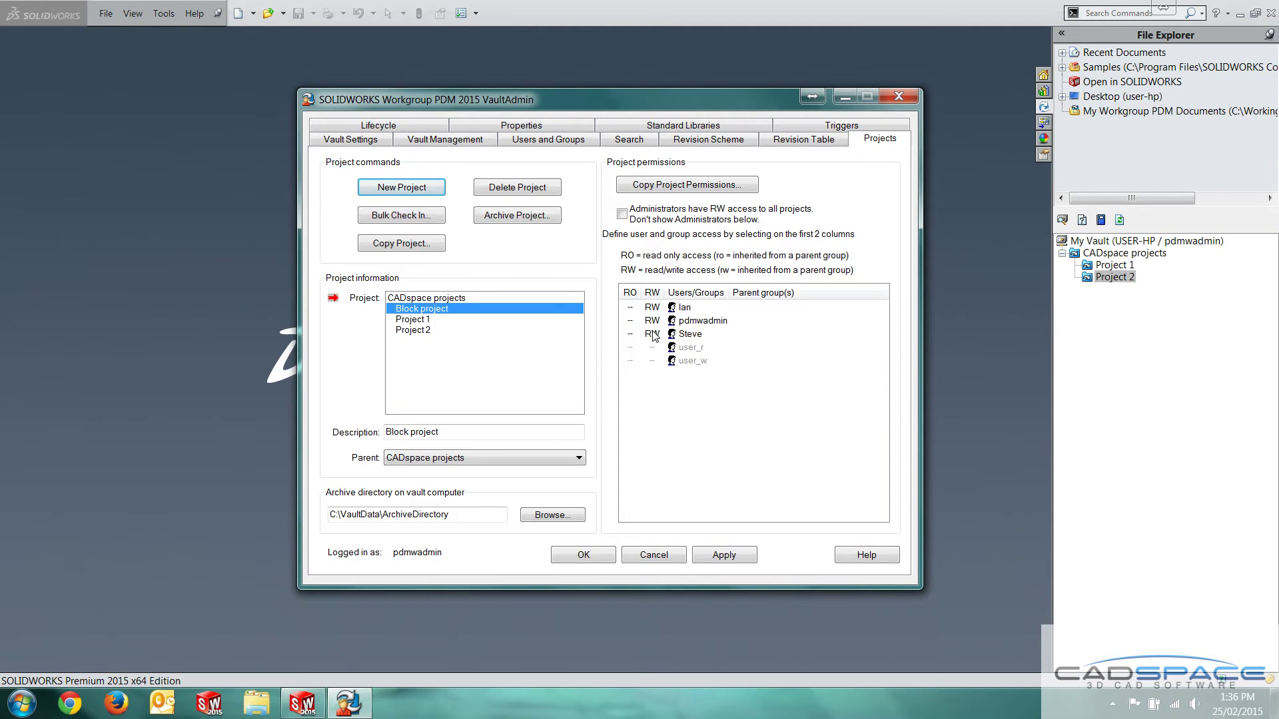
pyautogui.click(724, 555)
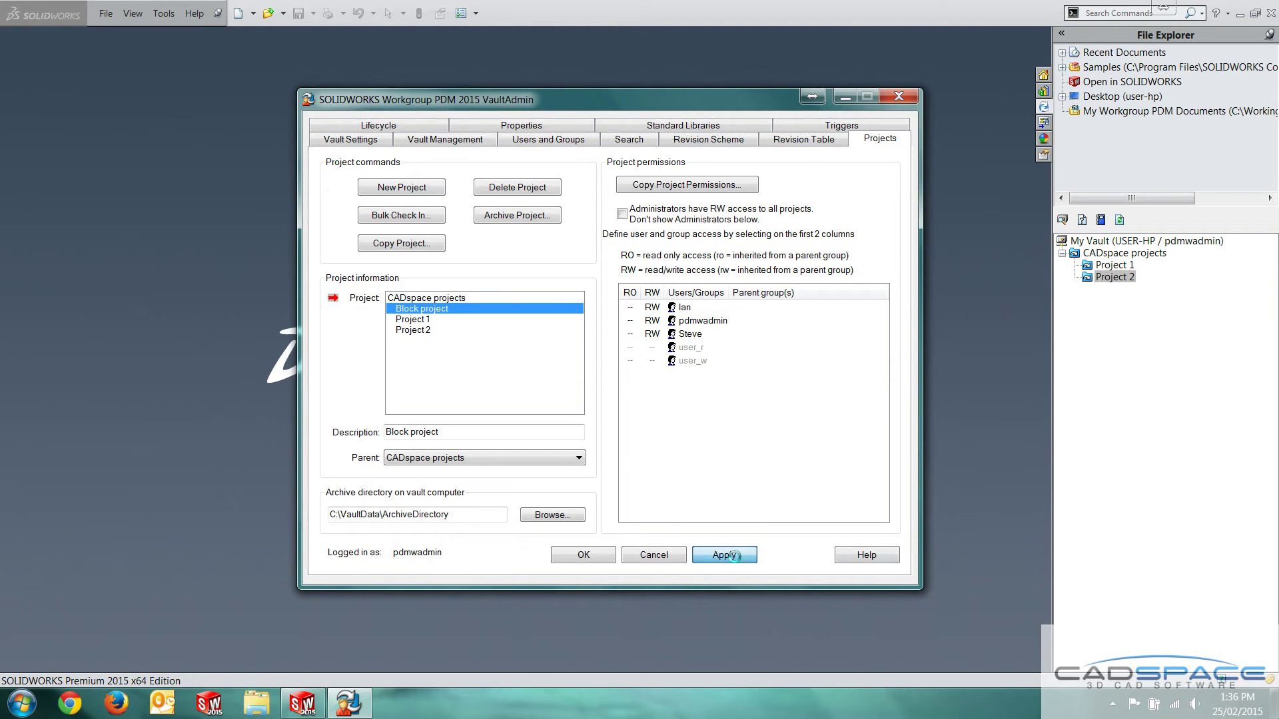
pyautogui.click(589, 561)
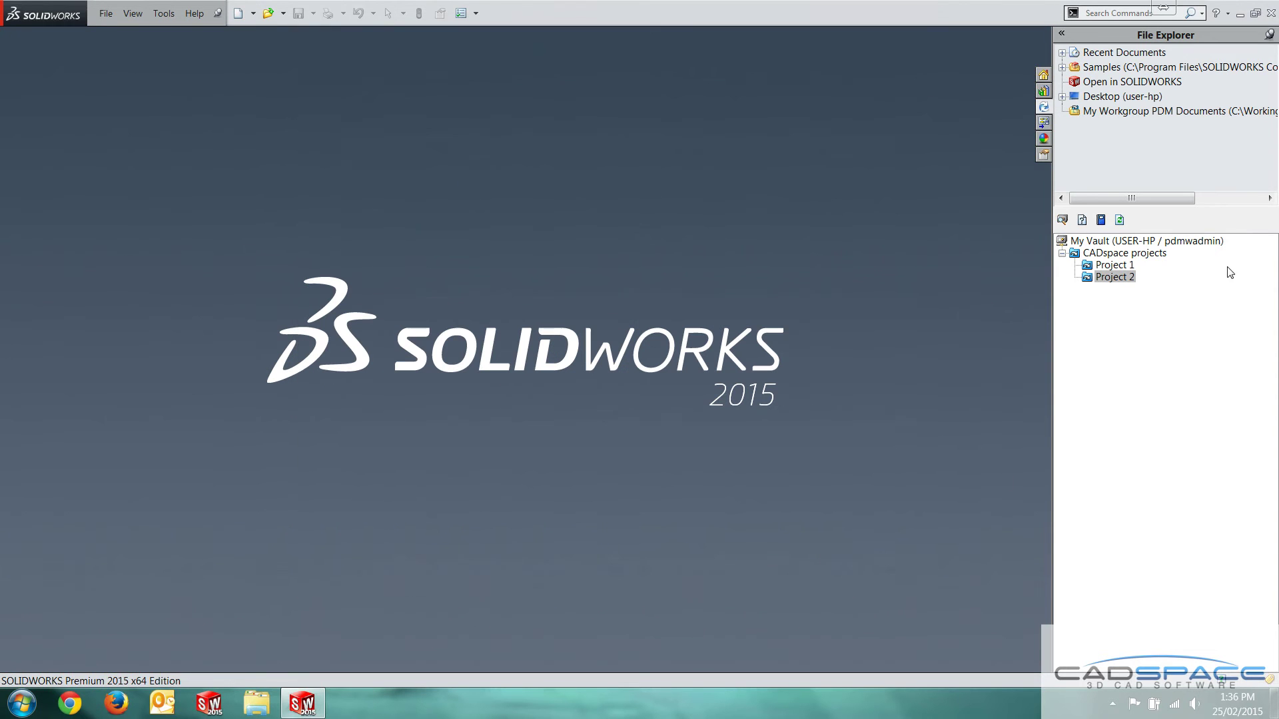
# Refresh the vault tree, select Block project, and log out of the vault
pyautogui.click(1119, 220)
pyautogui.click(1133, 265)
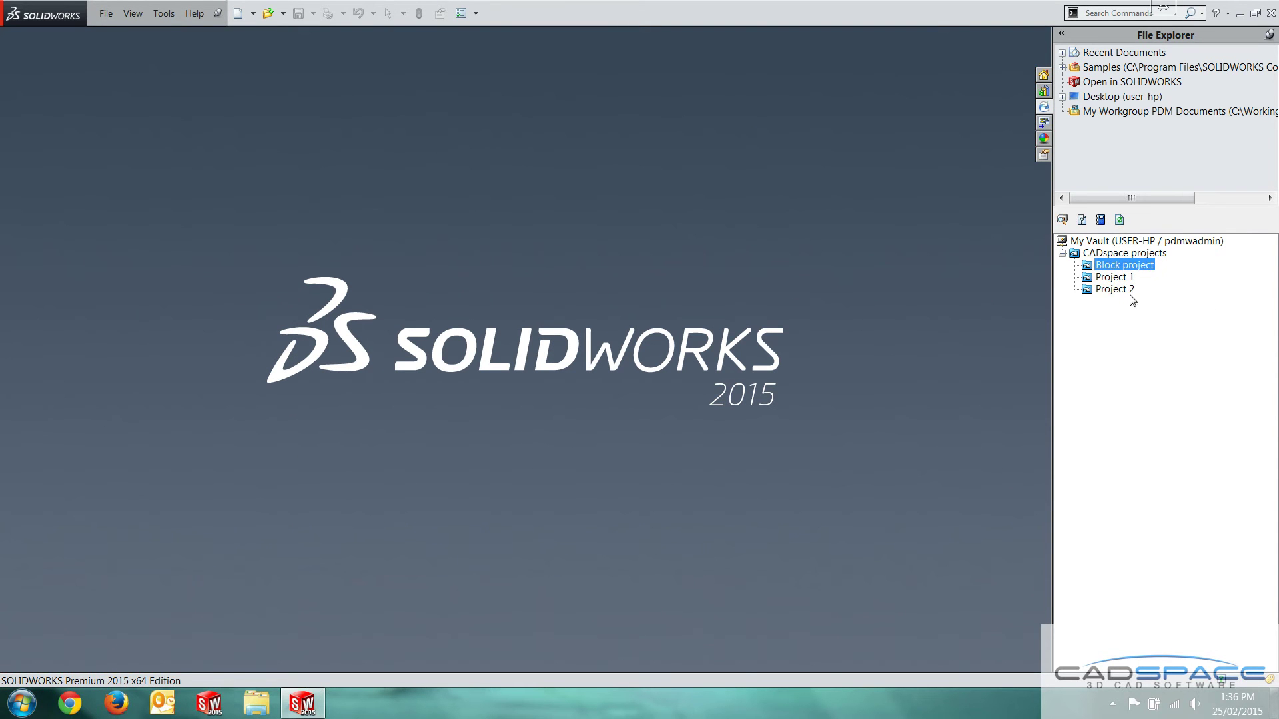
pyautogui.rightClick(1113, 338)
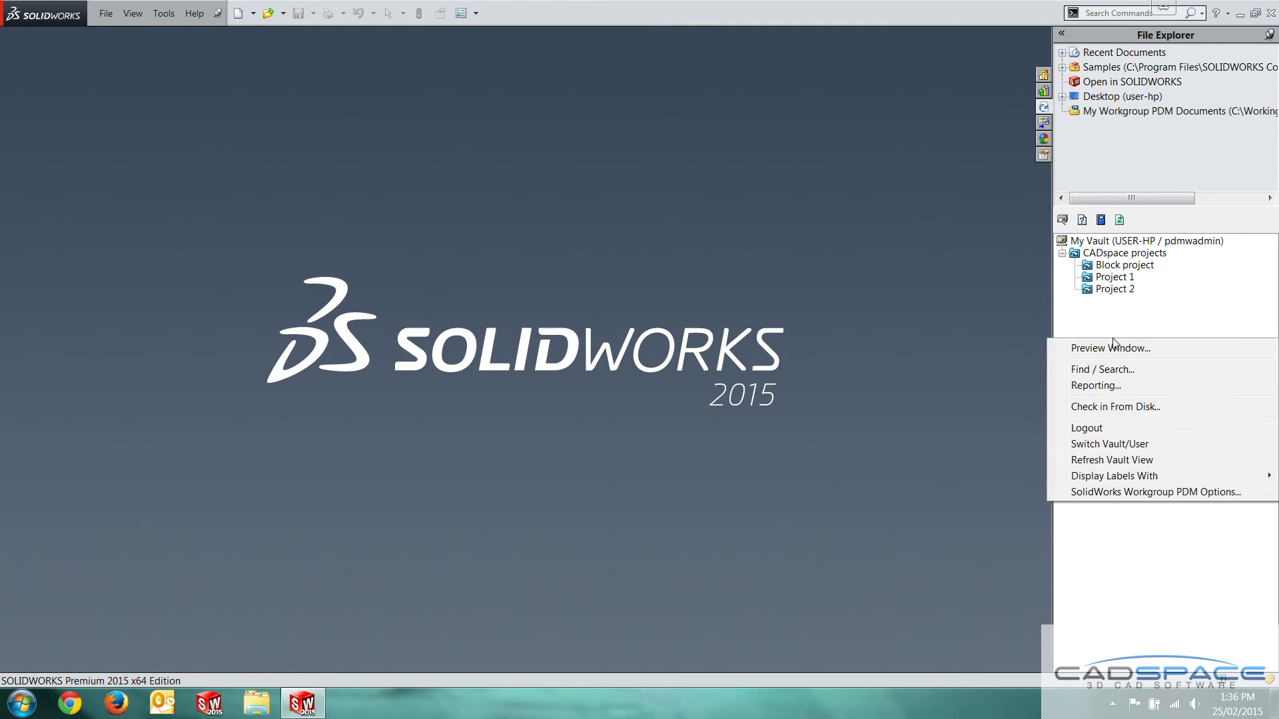
pyautogui.click(1126, 428)
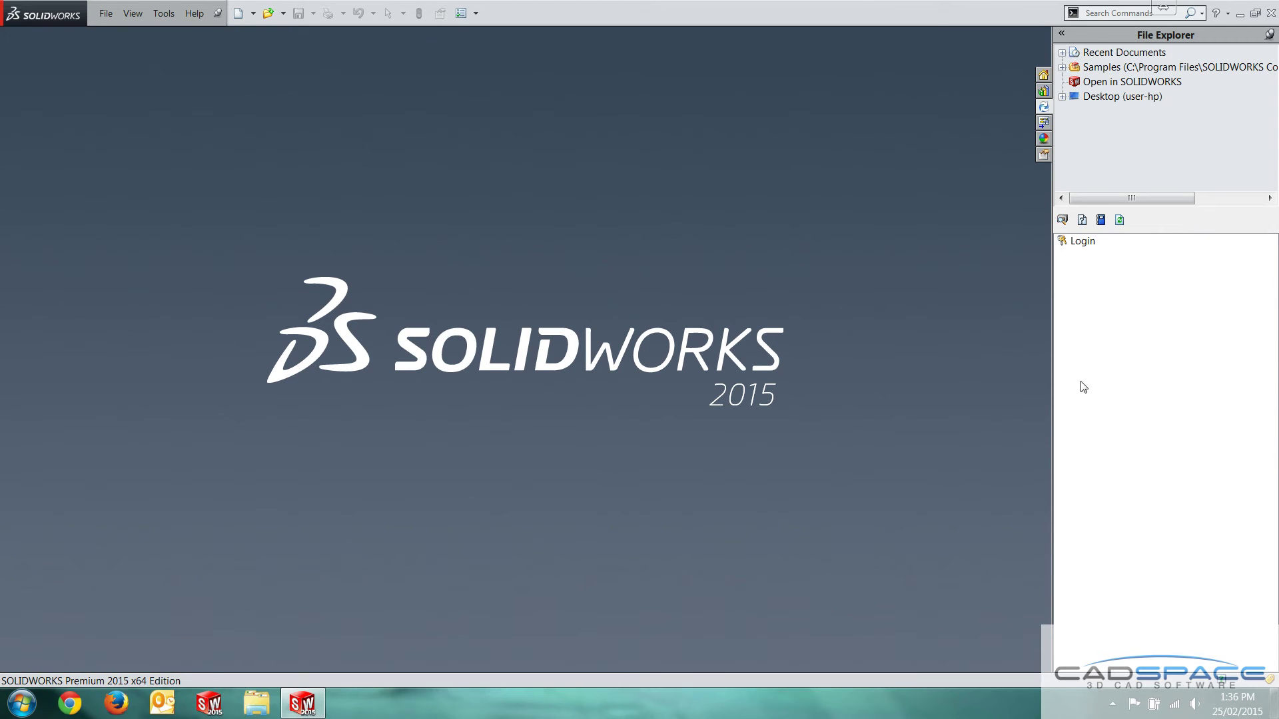
# Log back into Workgroup PDM under a different non-administrator user name
pyautogui.click(1079, 243)
pyautogui.rightClick(1093, 242)
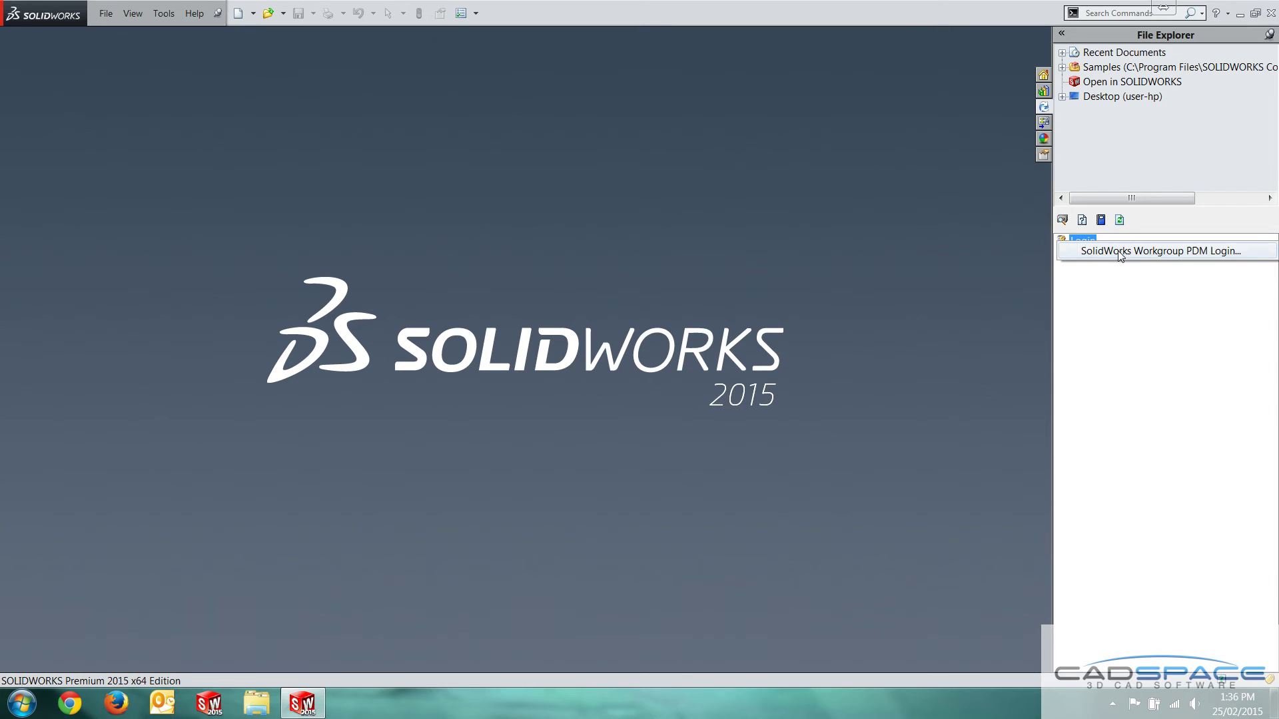
pyautogui.click(1118, 251)
pyautogui.moveTo(665, 371); pyautogui.dragTo(514, 370)
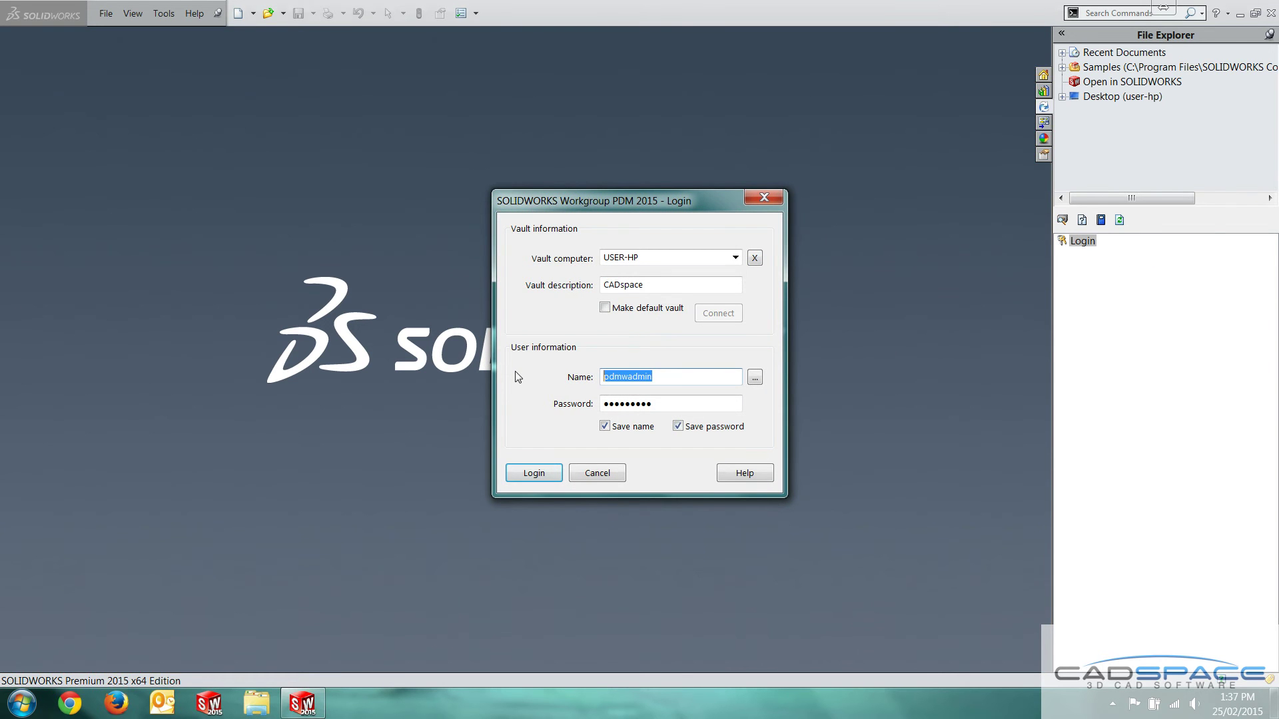
pyautogui.write('Ian')
pyautogui.press('Tab')
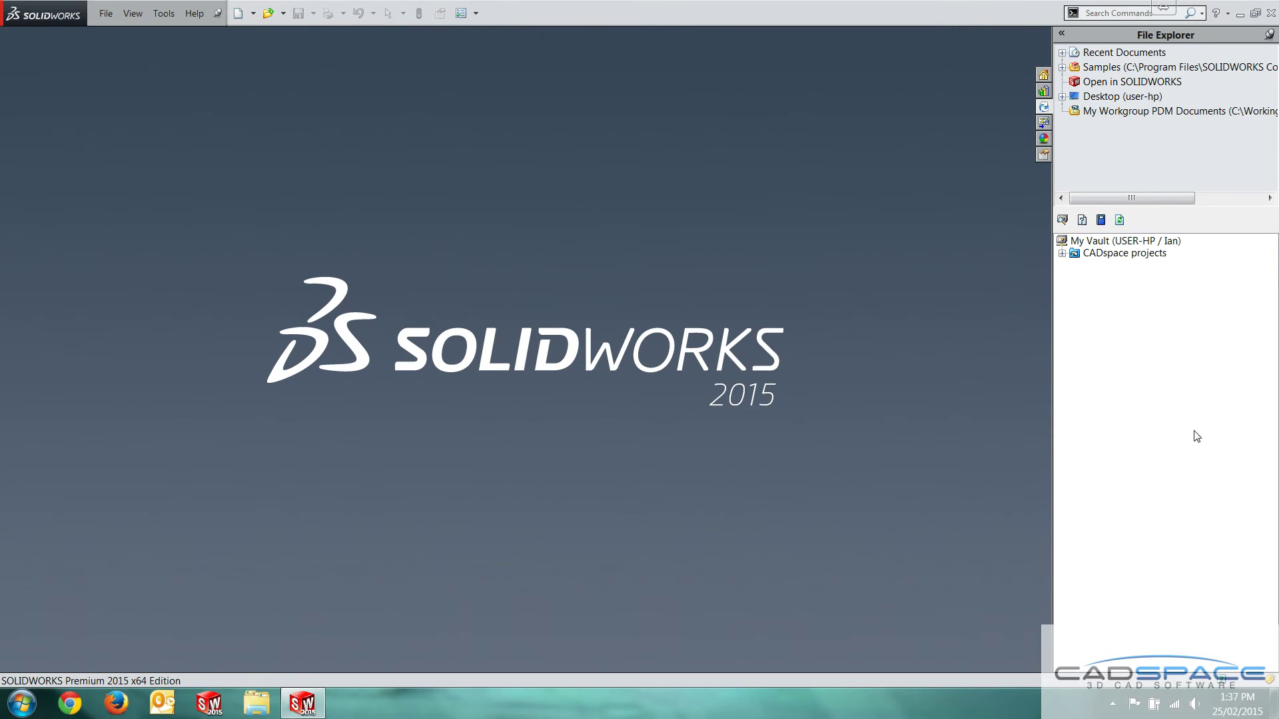
# Start a new part and draw a center rectangle at the origin on the Top Plane
pyautogui.click(1062, 253)
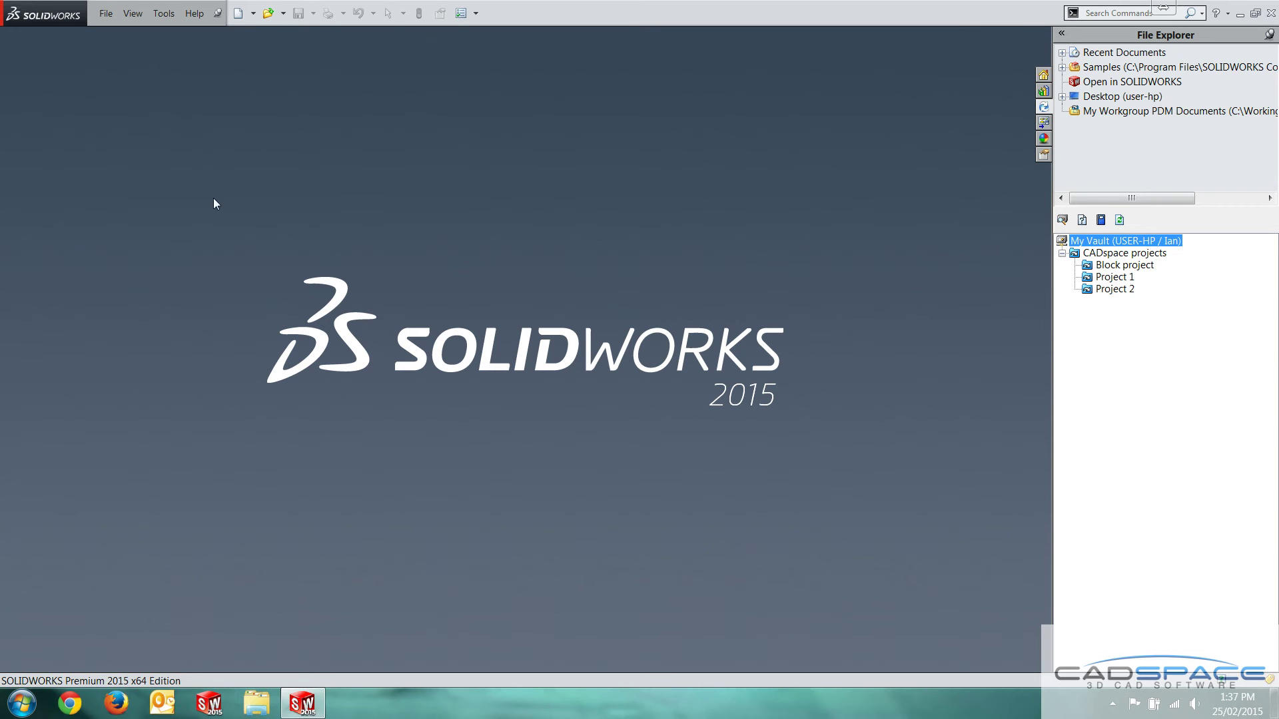
pyautogui.click(252, 19)
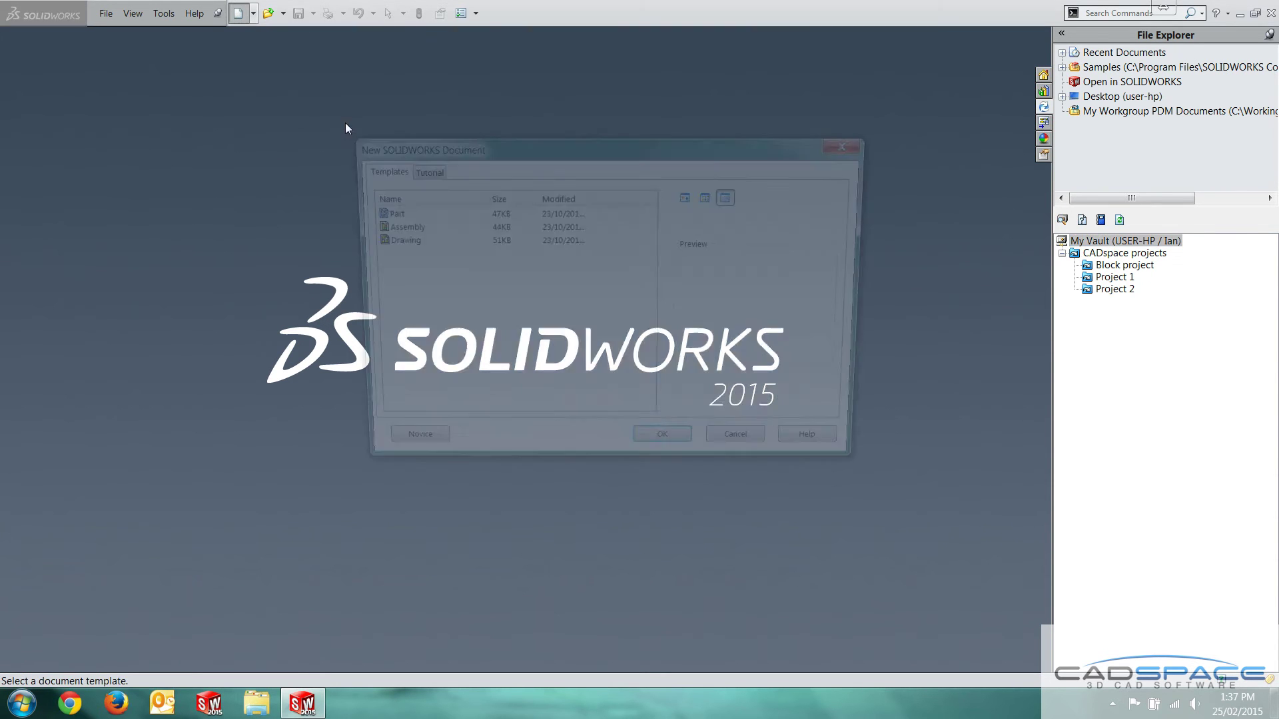
pyautogui.click(667, 453)
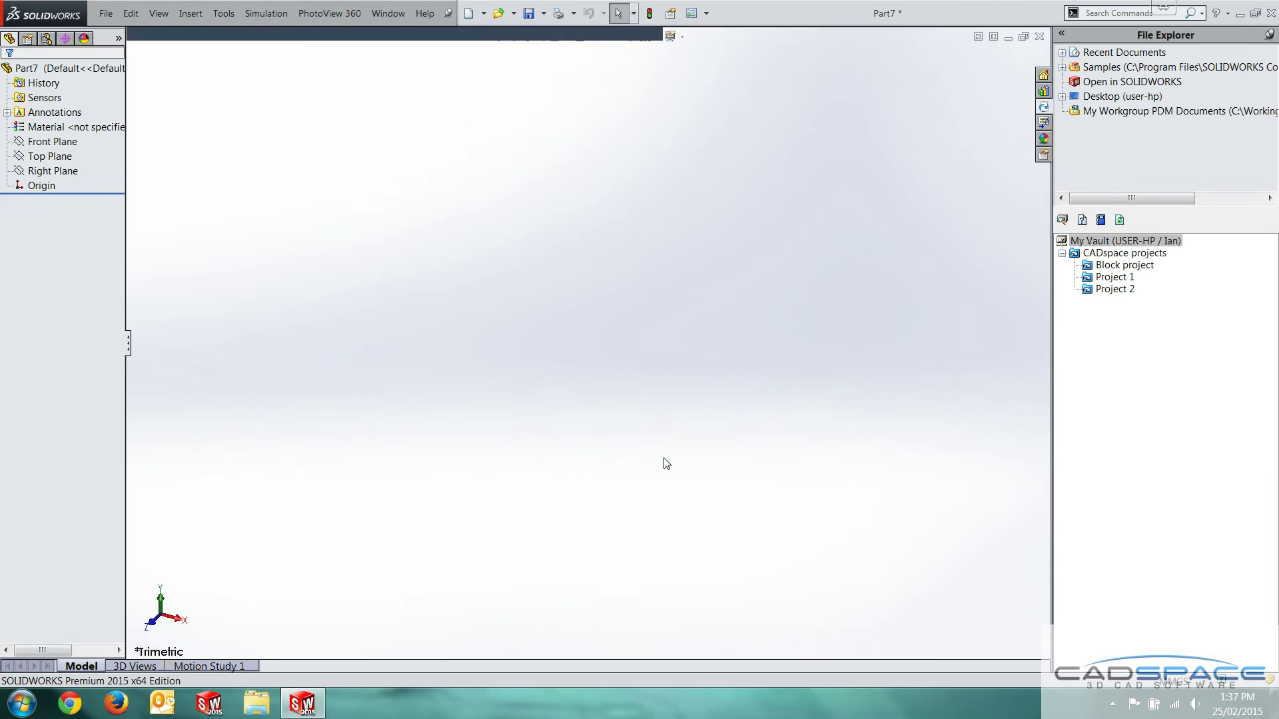
pyautogui.press('s')
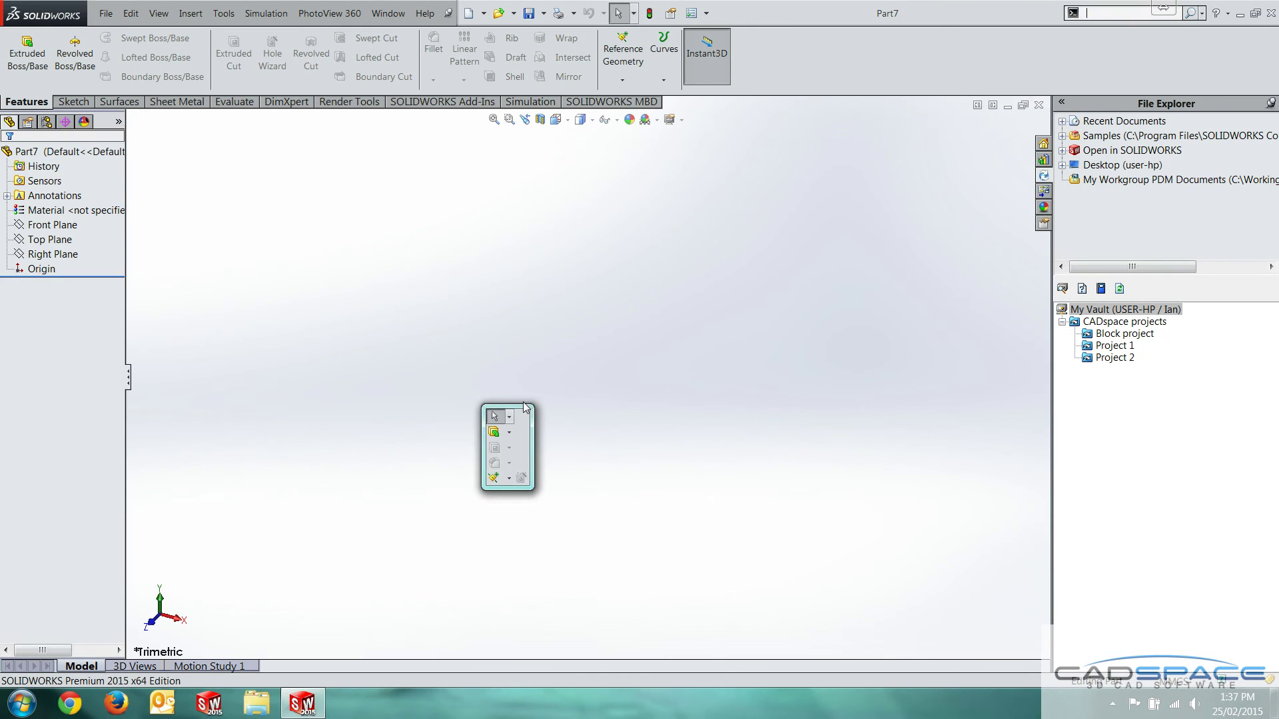
pyautogui.click(501, 434)
pyautogui.click(362, 371)
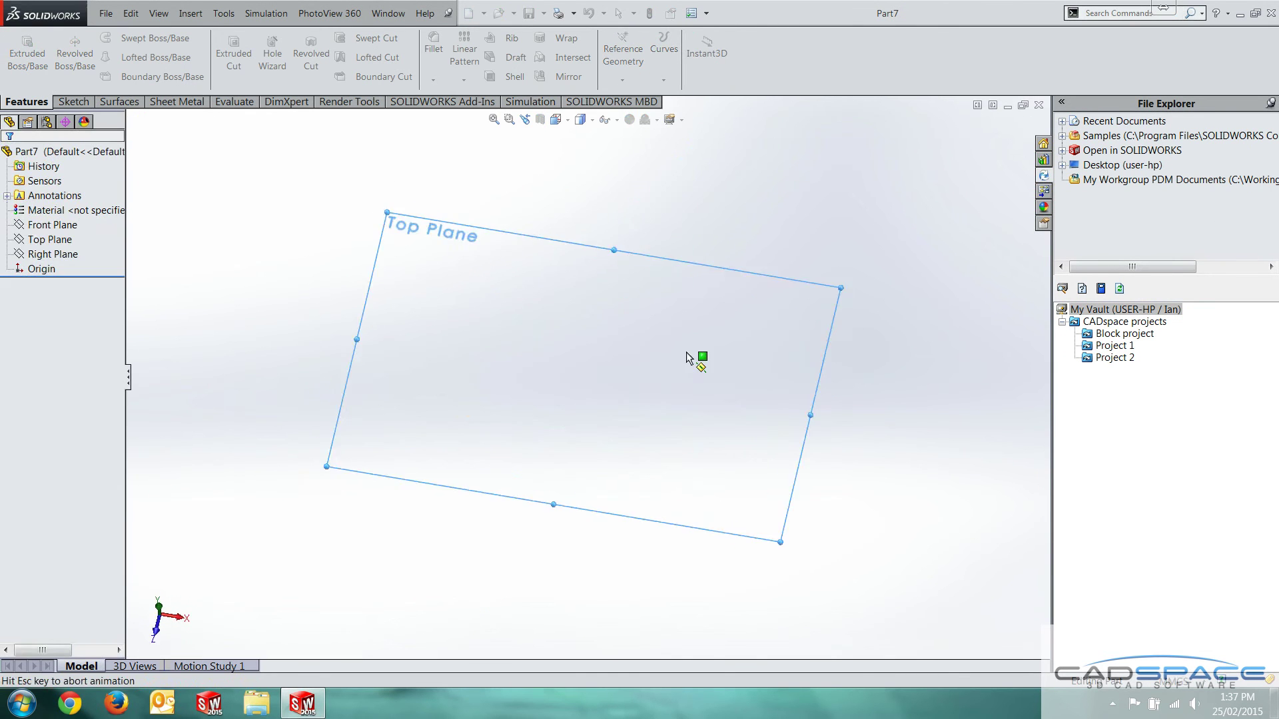
pyautogui.press('s')
pyautogui.click(650, 414)
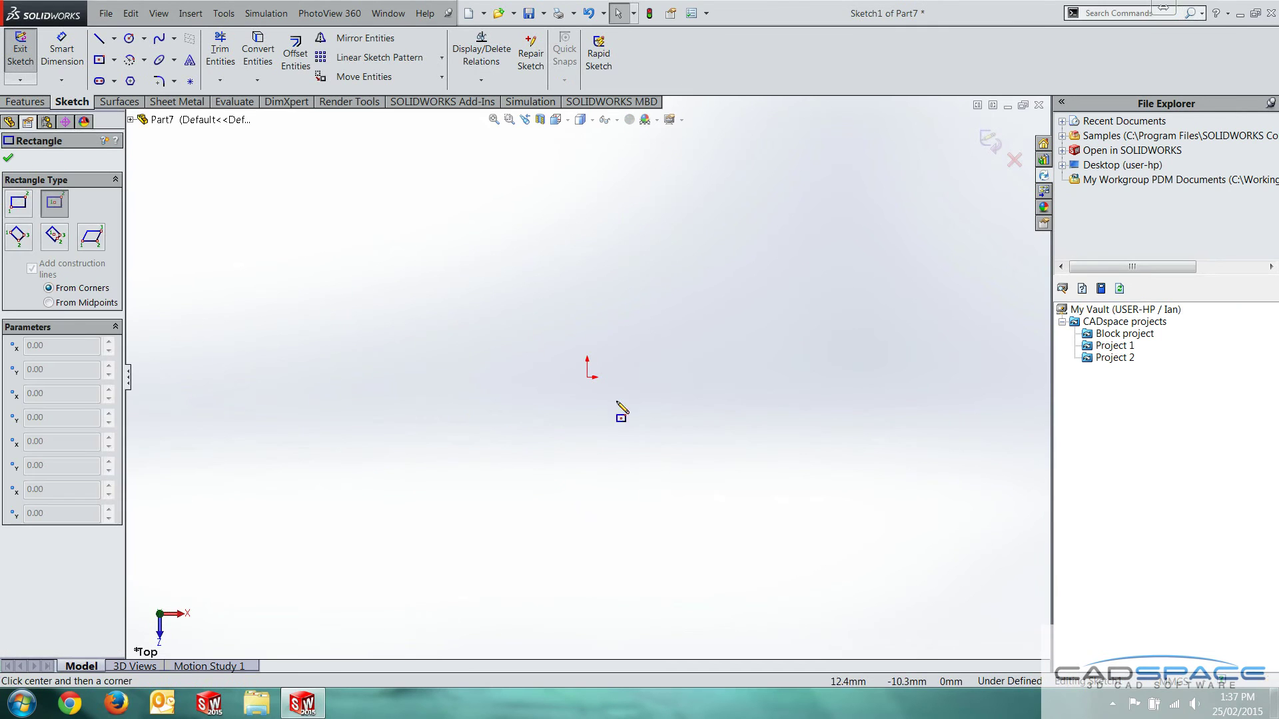
pyautogui.click(586, 377)
pyautogui.click(756, 297)
# Dimension the rectangle 75 high by 100 wide and extrude it into a block
pyautogui.press('s')
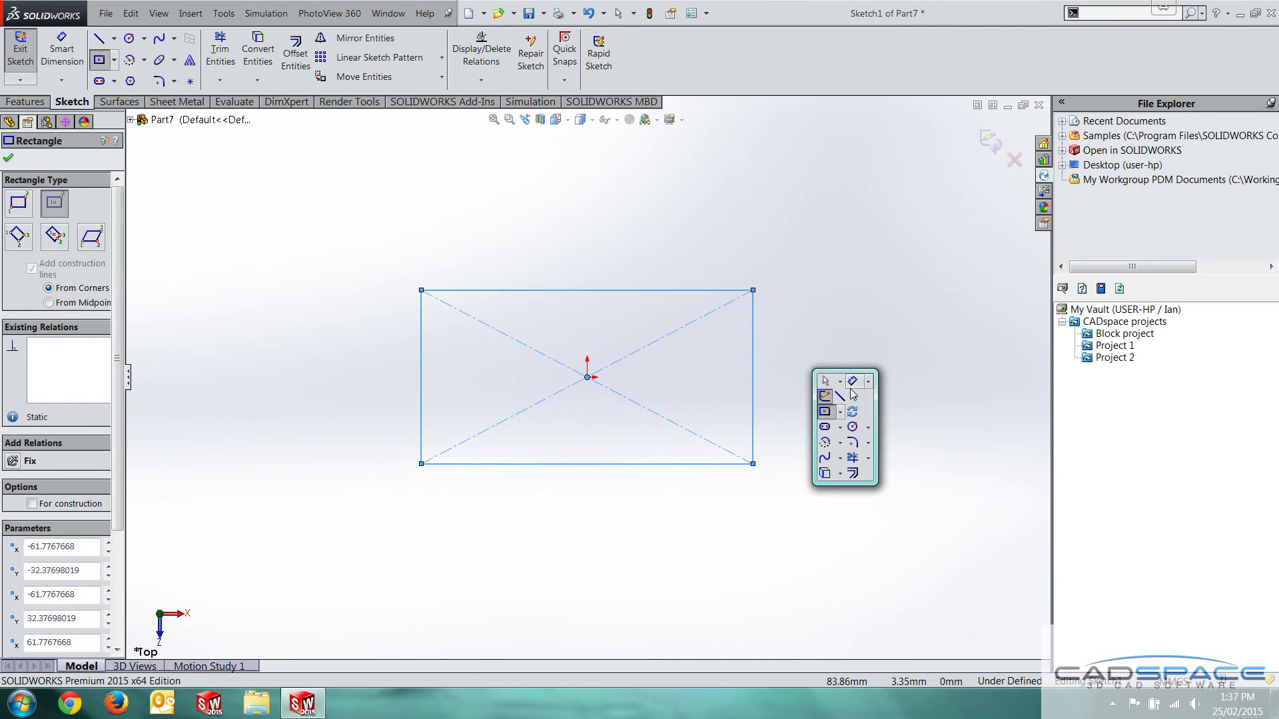
pyautogui.click(821, 382)
pyautogui.click(754, 389)
pyautogui.click(800, 386)
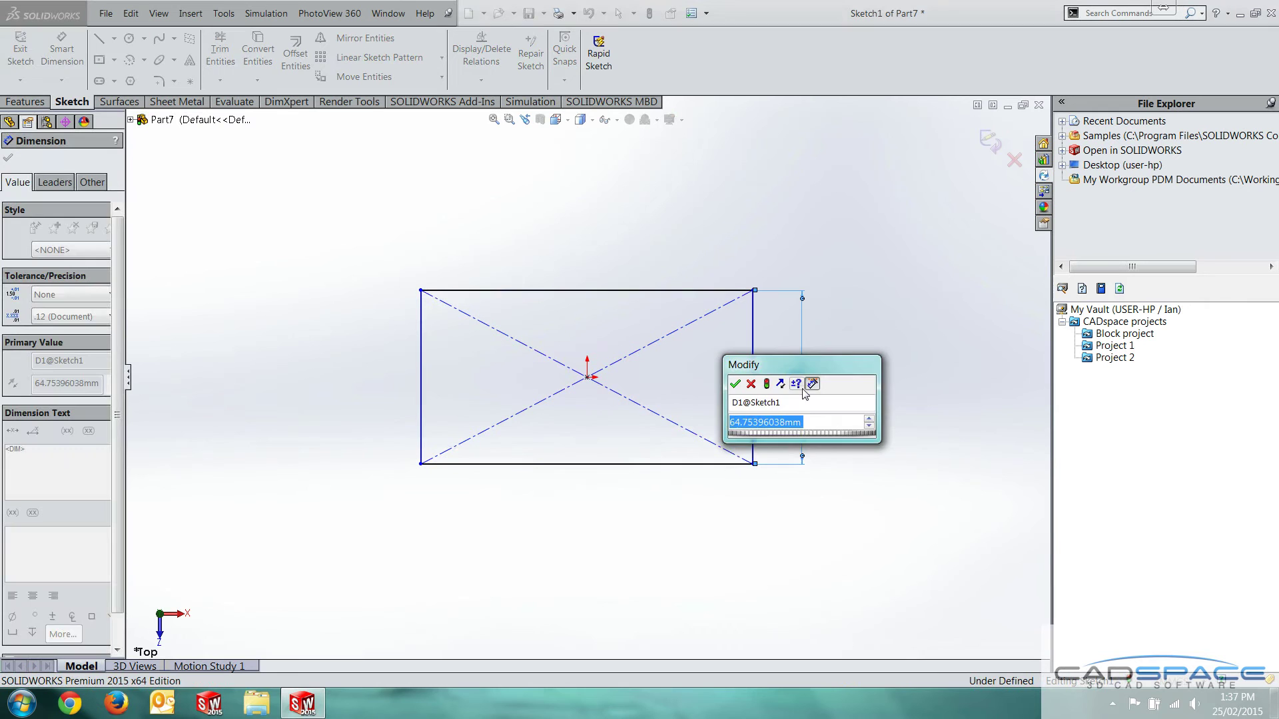
pyautogui.write('75')
pyautogui.press('Return')
pyautogui.click(712, 291)
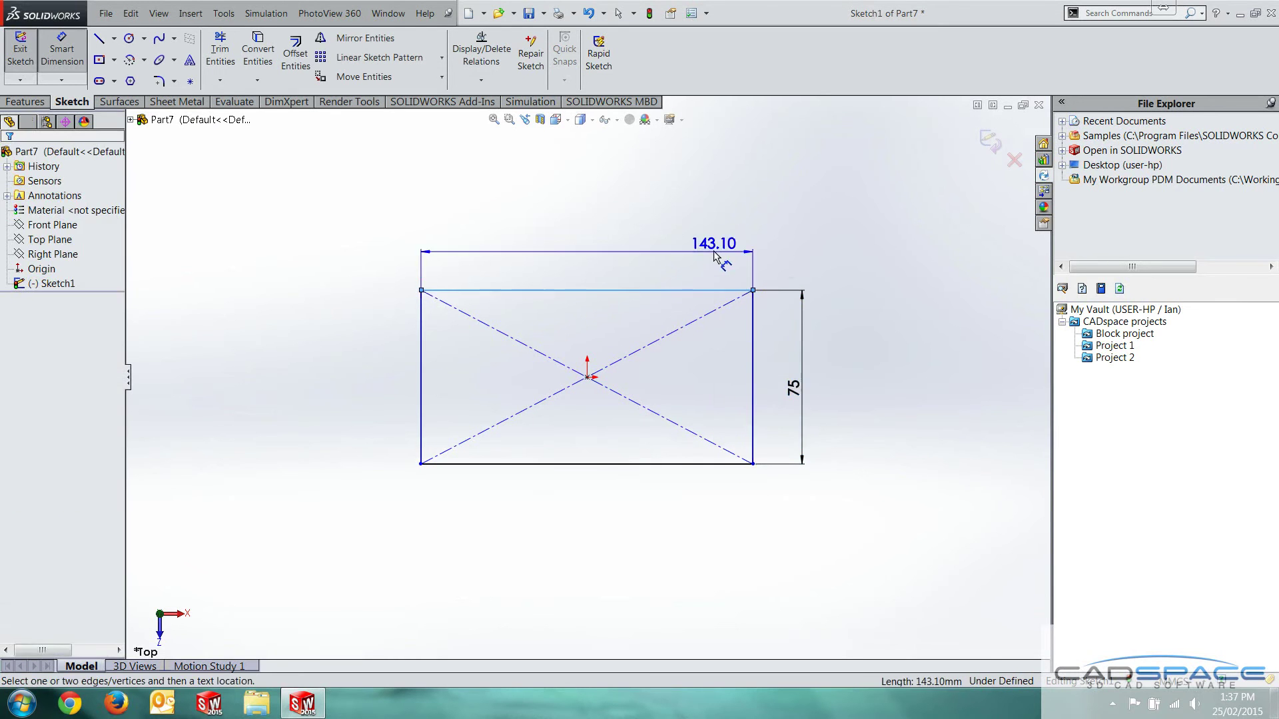
pyautogui.click(716, 258)
pyautogui.press('Return')
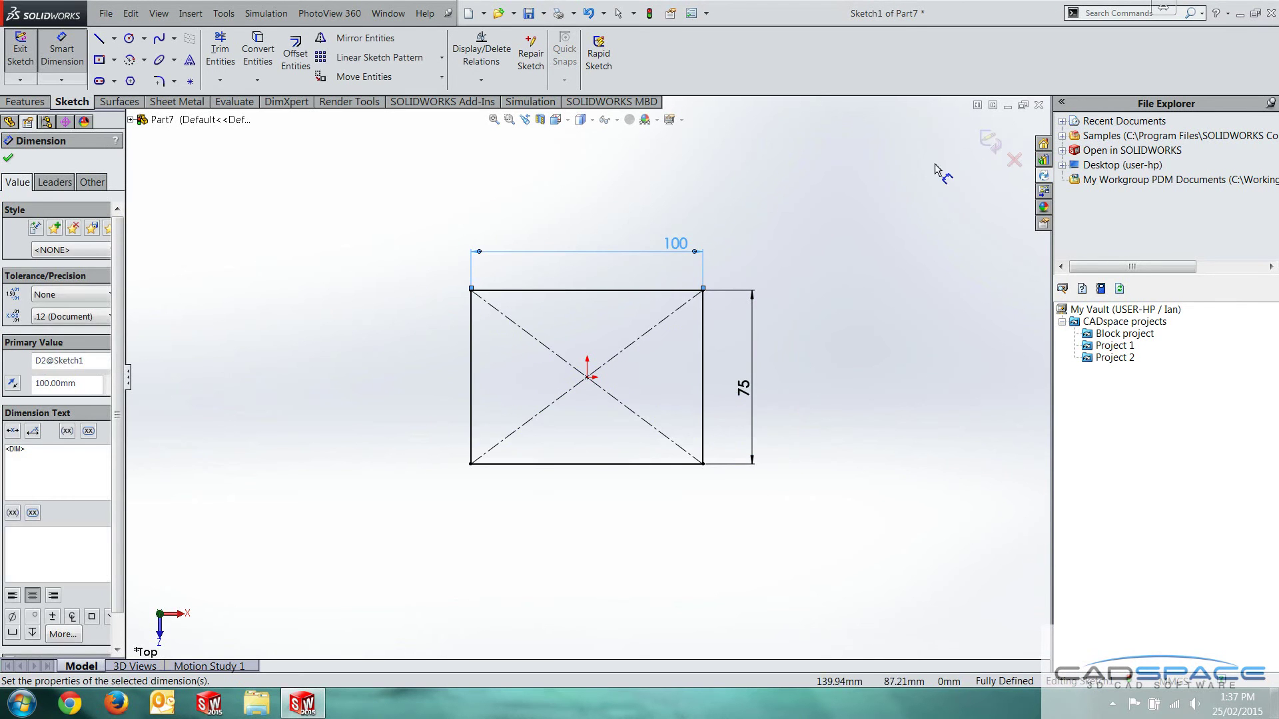
pyautogui.click(942, 171)
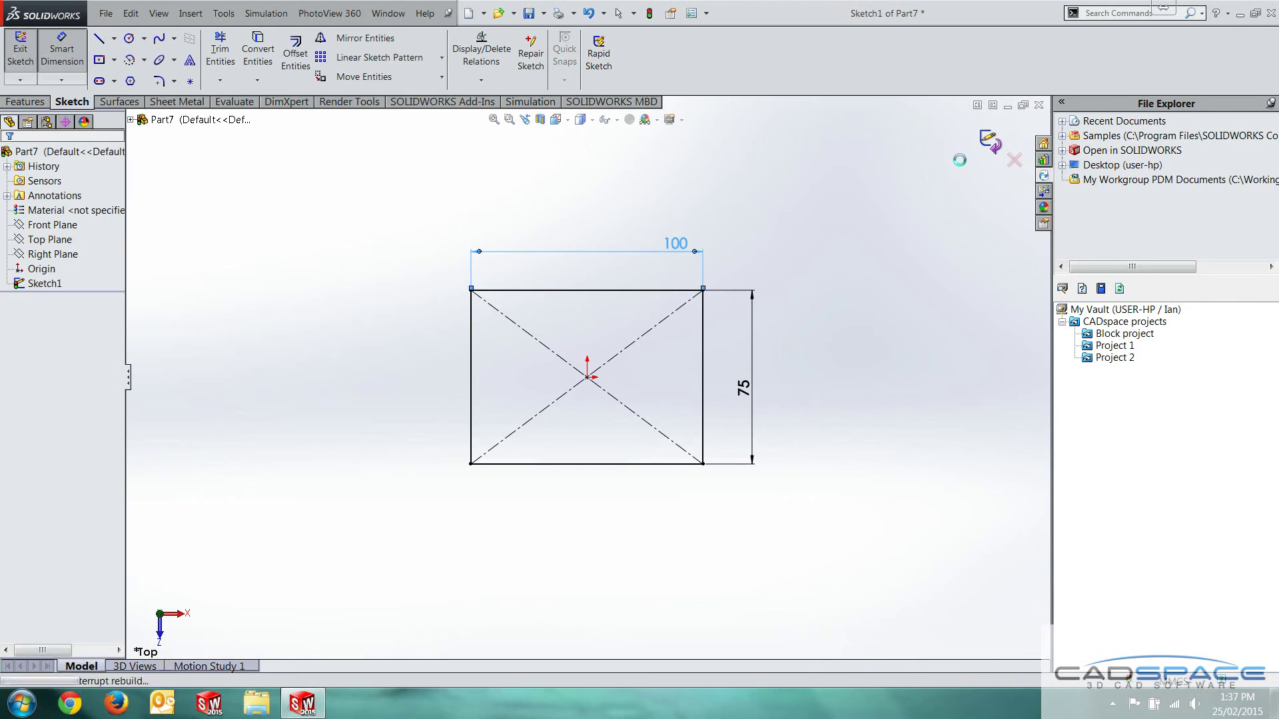
pyautogui.click(992, 139)
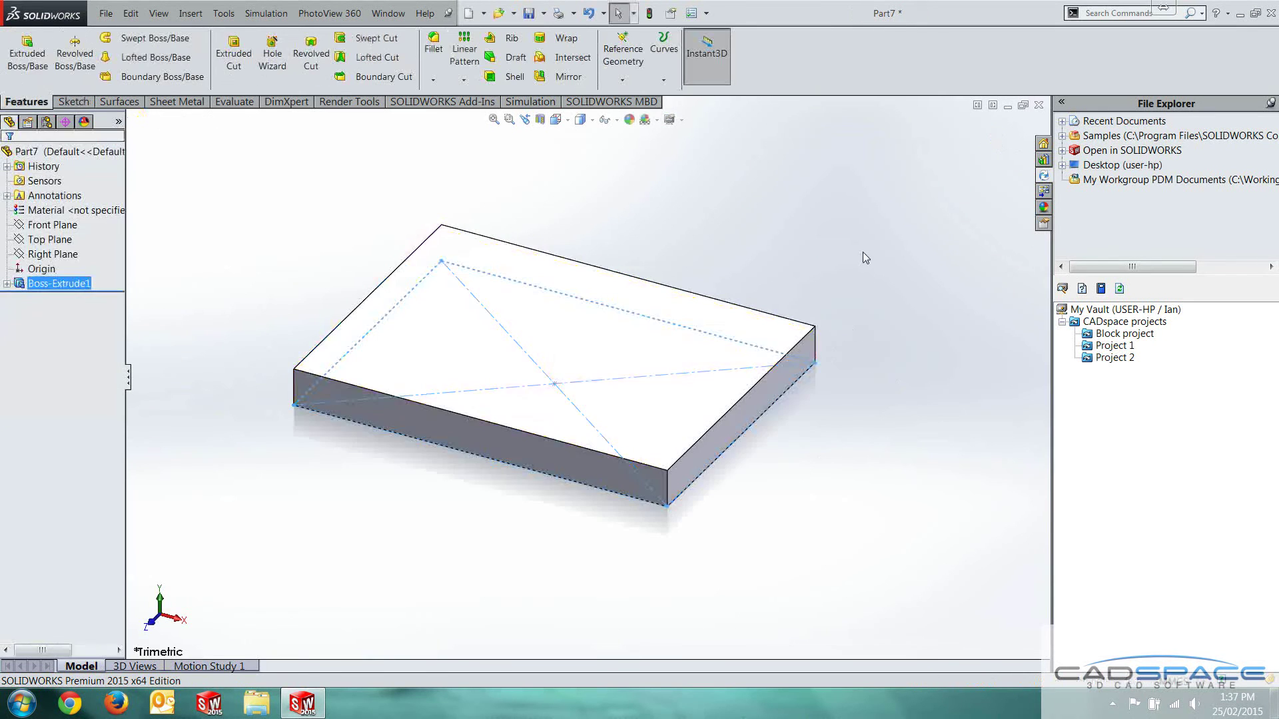
# View the block face-on and start a Save As of Part7
pyautogui.moveTo(862, 252); pyautogui.dragTo(837, 475, button='middle')
pyautogui.scroll(4, 836, 476)
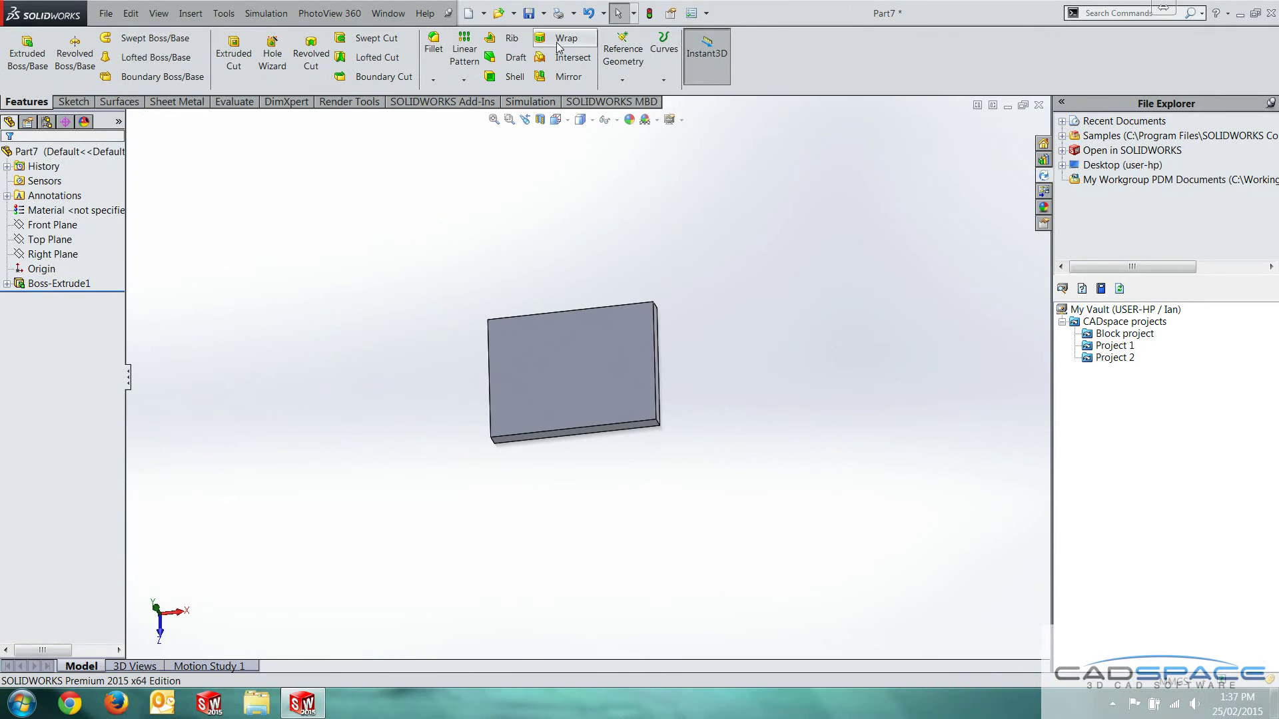
pyautogui.click(544, 14)
pyautogui.click(558, 50)
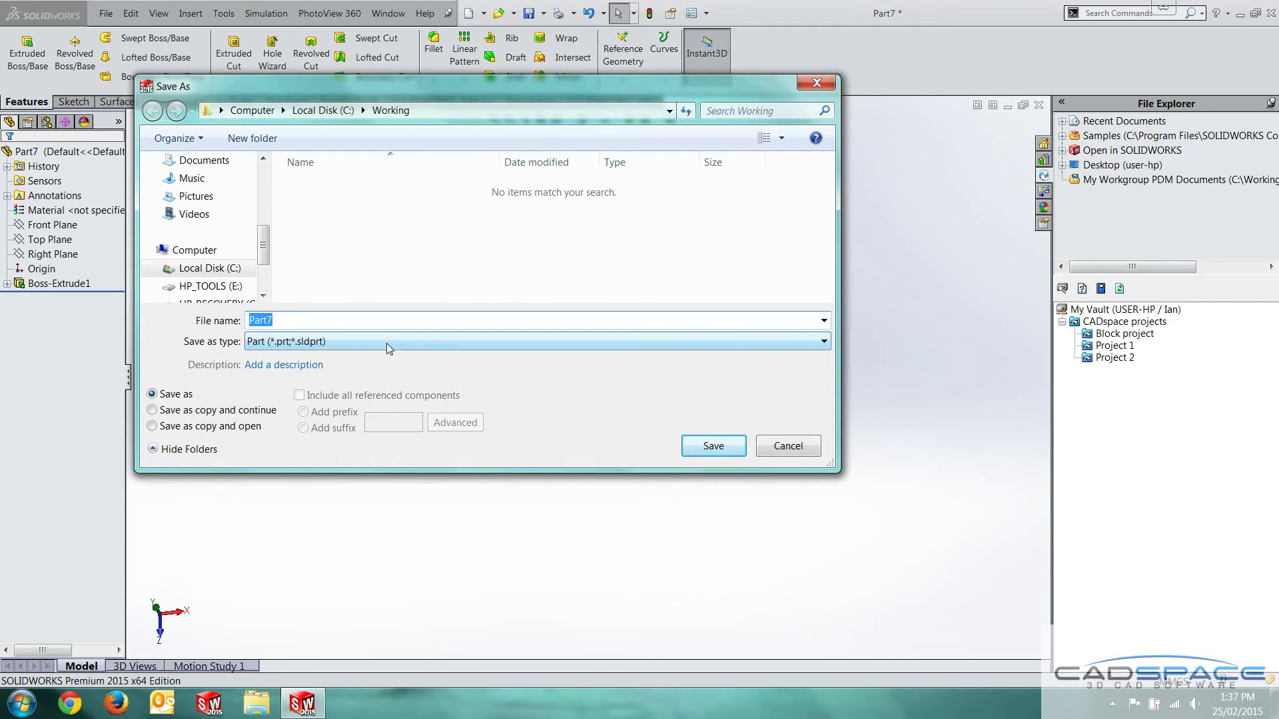
# Save the part as 'Standard block' in C:\Working and refresh File Explorer to list it
pyautogui.write('Standard block')
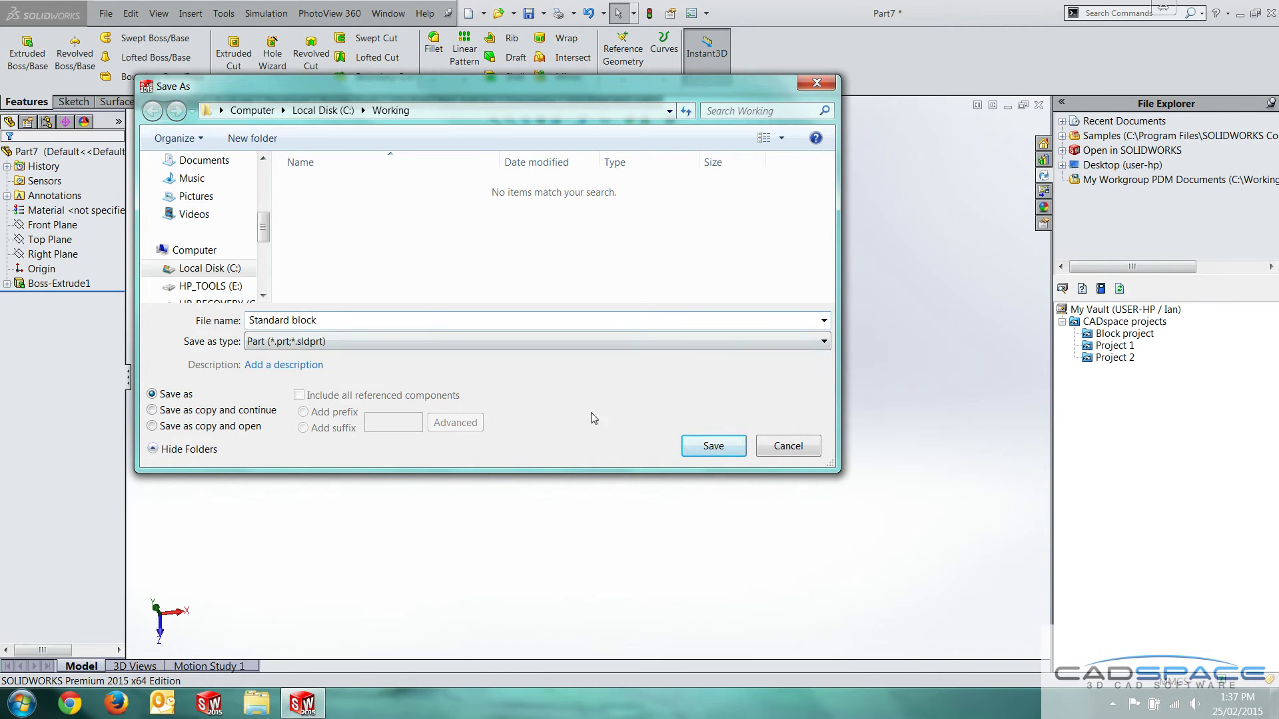
pyautogui.click(726, 449)
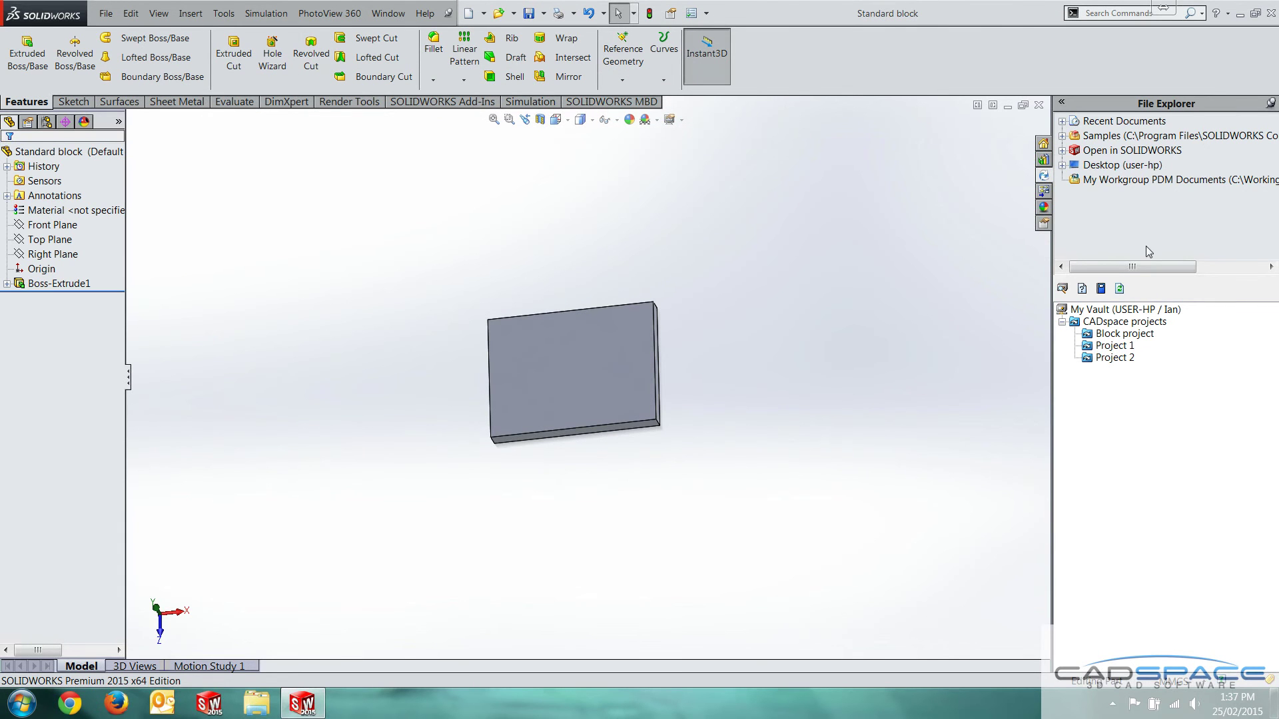
pyautogui.rightClick(1165, 216)
pyautogui.click(1188, 237)
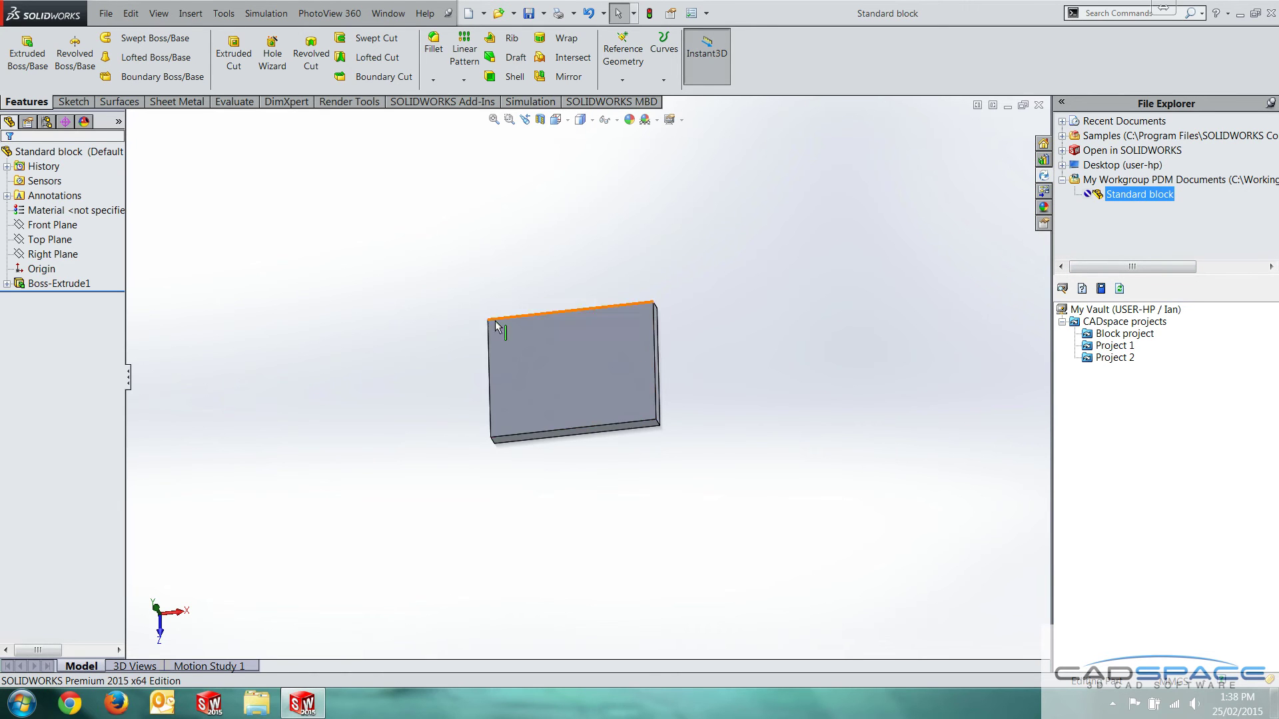
pyautogui.scroll(-2, 528, 322)
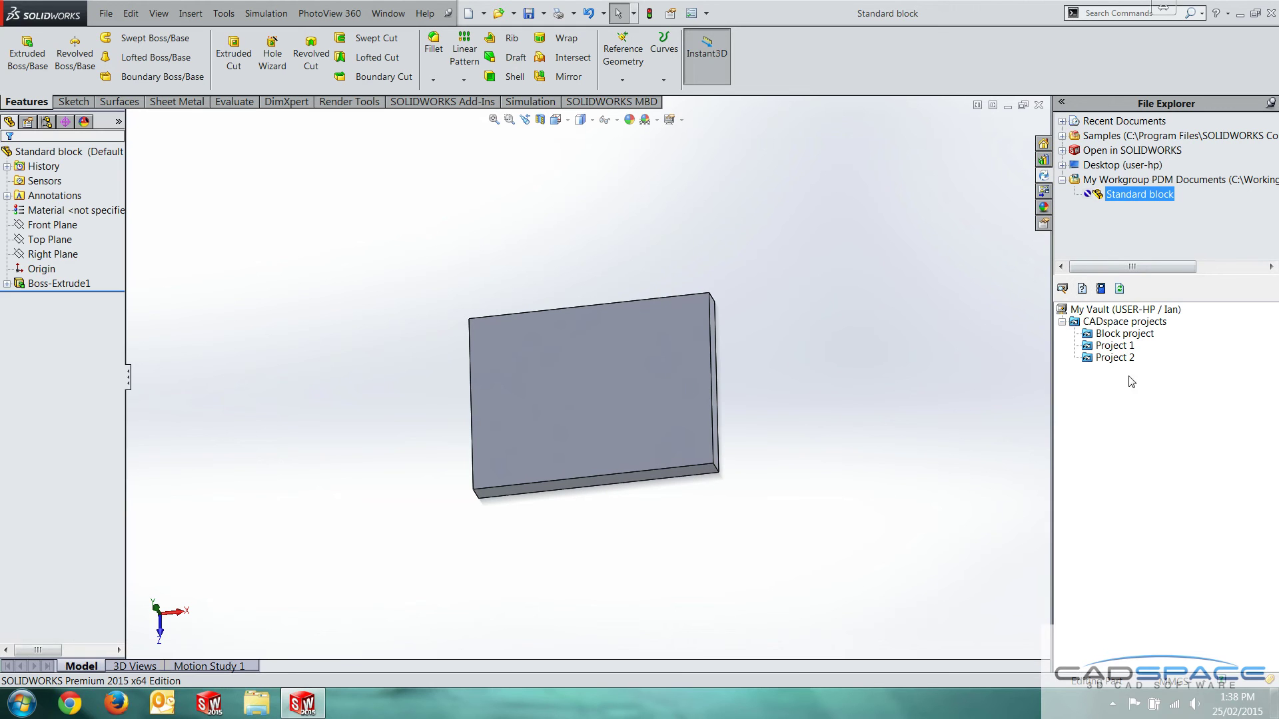
# Start checking the open part into the vault, keeping the local copy
pyautogui.rightClick(1126, 402)
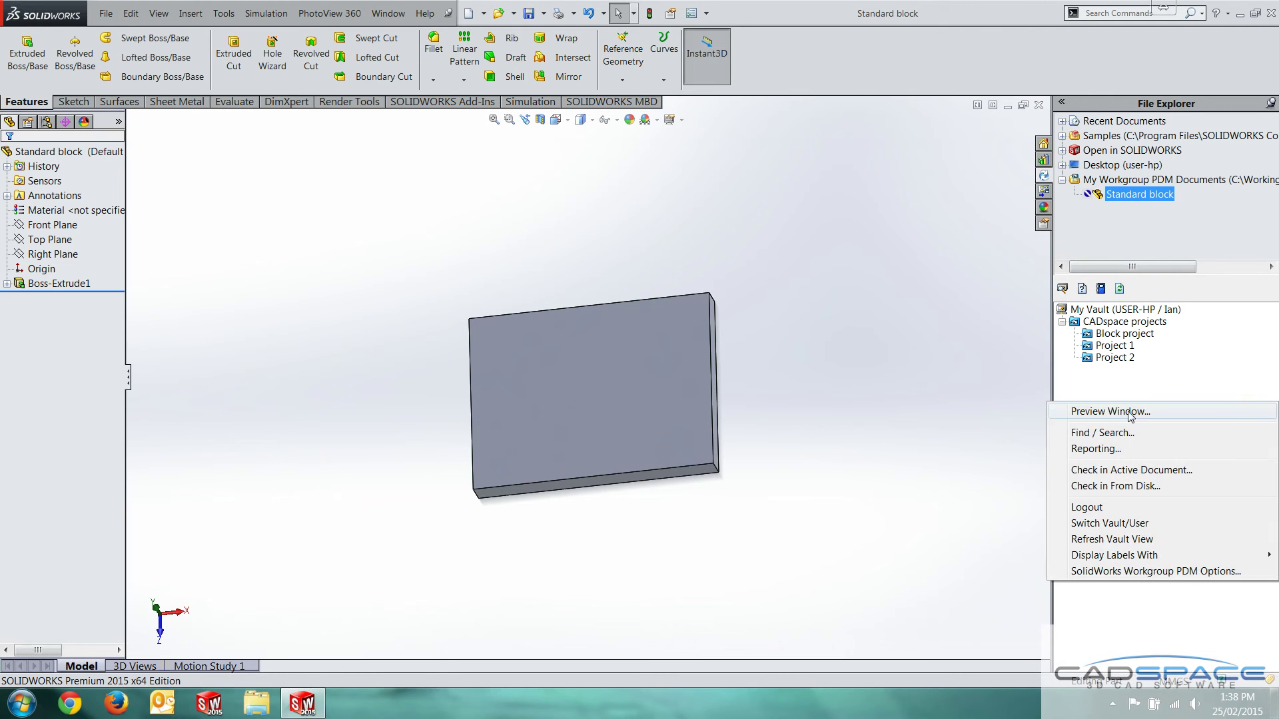
pyautogui.click(1126, 473)
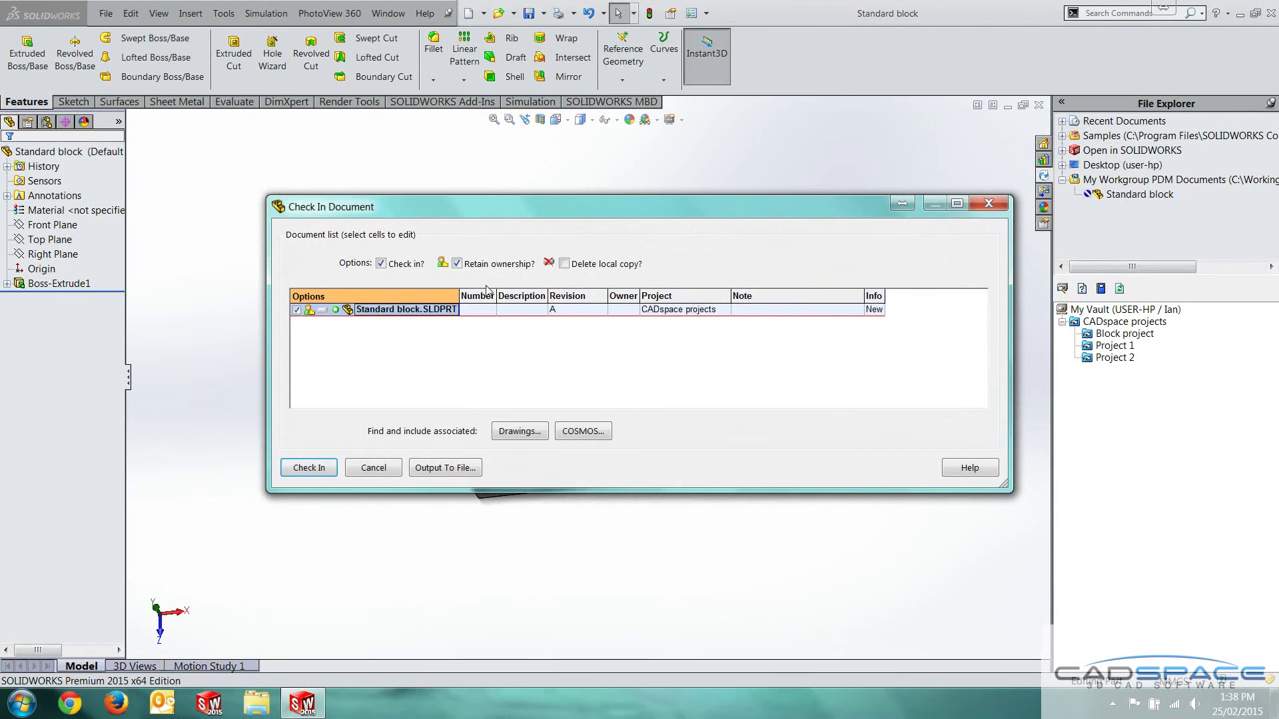
pyautogui.moveTo(487, 216); pyautogui.dragTo(471, 182)
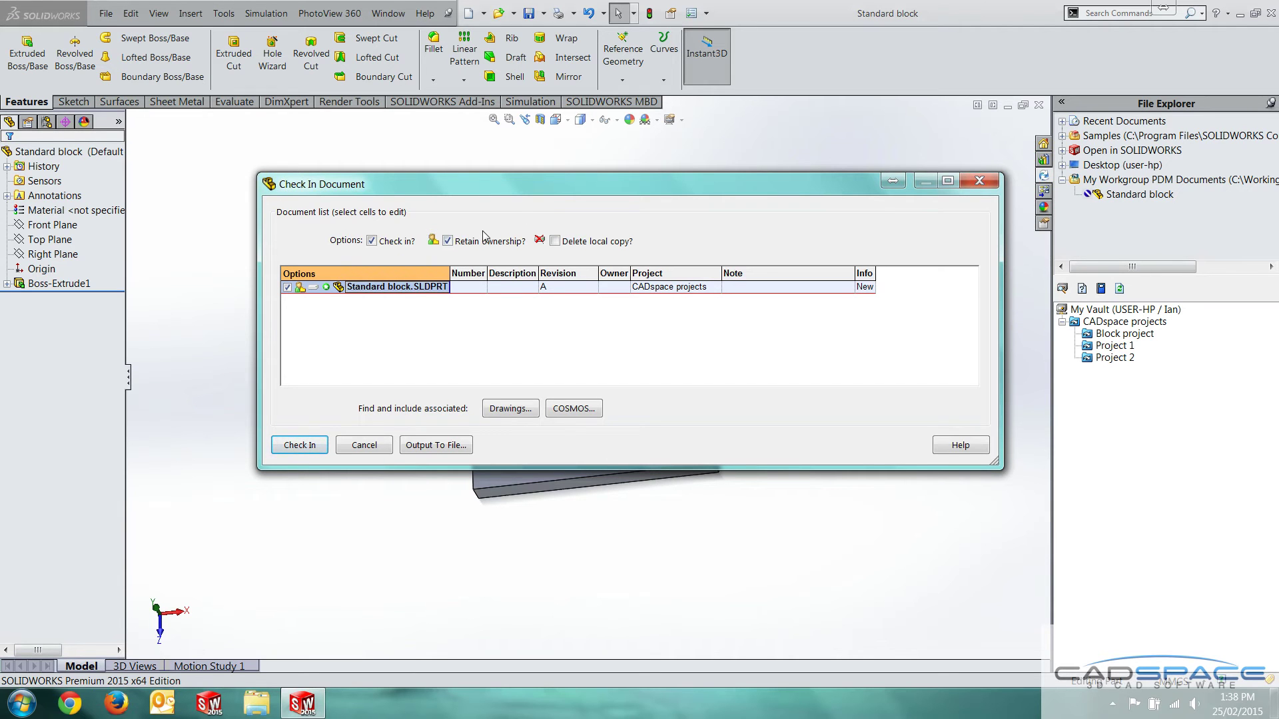
pyautogui.click(563, 244)
pyautogui.click(556, 242)
# Give the part the description 'Standard block' and the note 'Initial check in'
pyautogui.click(530, 288)
pyautogui.click(497, 243)
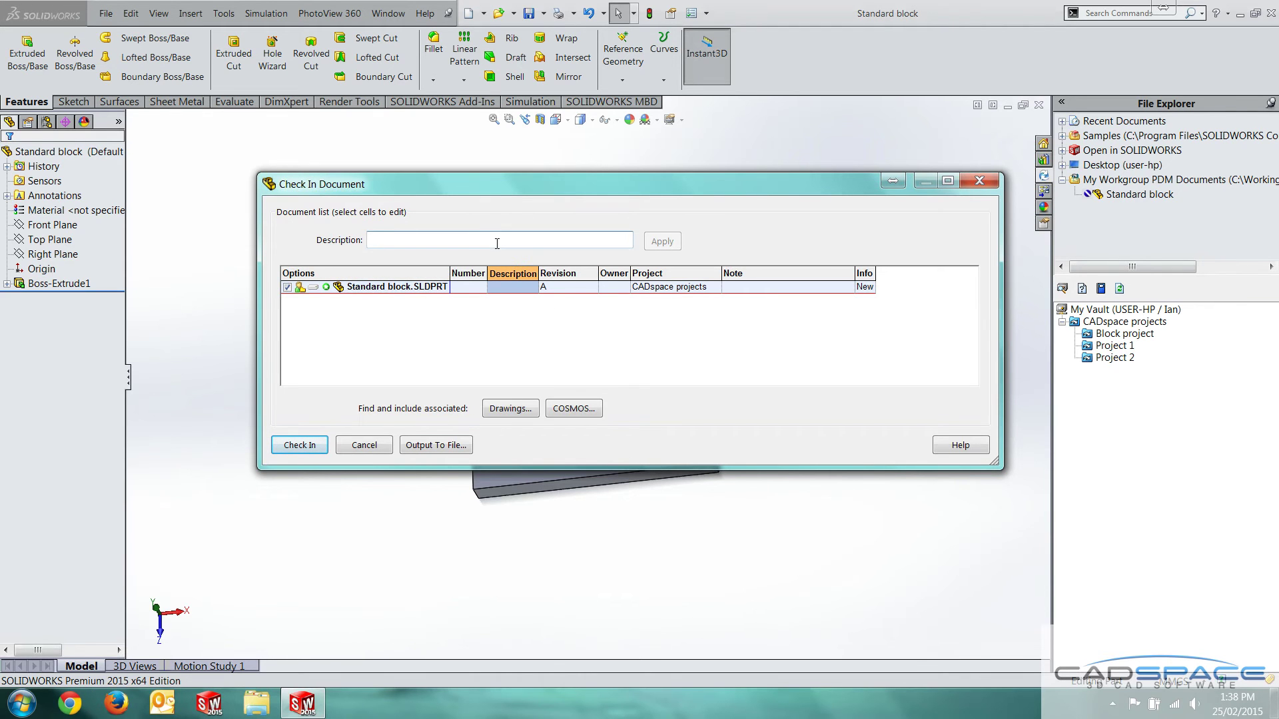
pyautogui.write('Standard block')
pyautogui.click(662, 241)
pyautogui.click(782, 291)
pyautogui.click(474, 241)
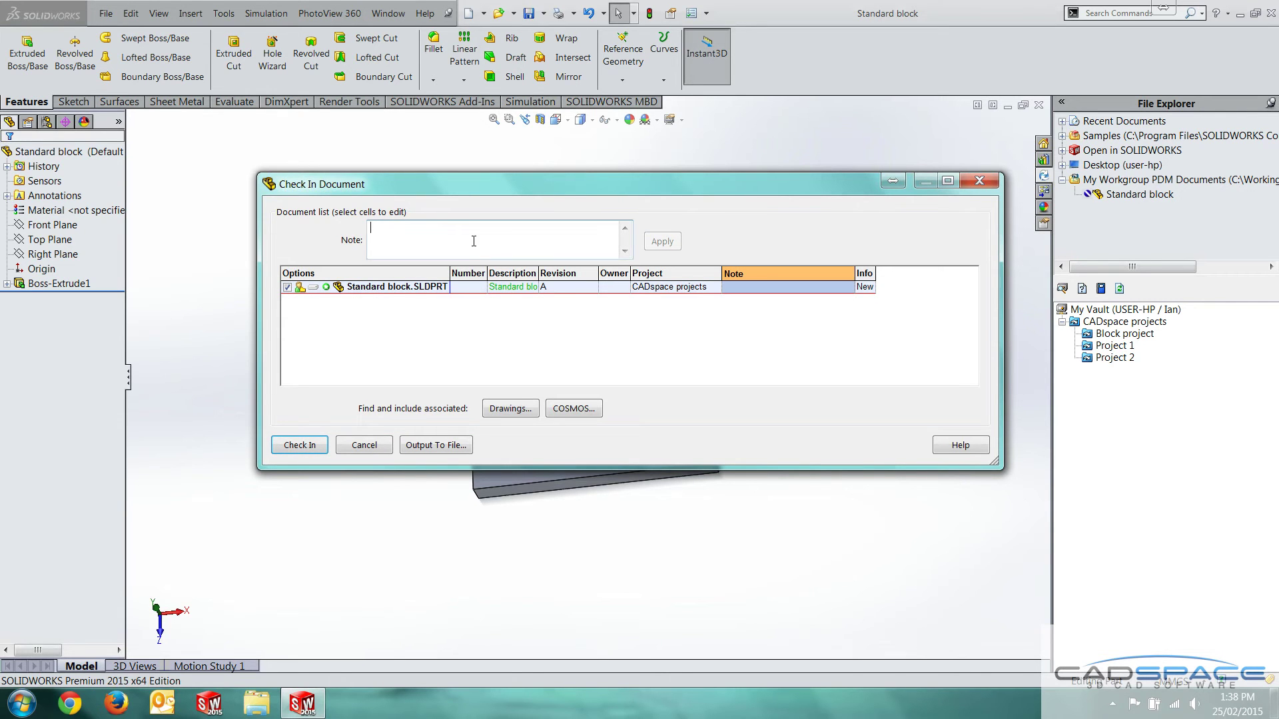
pyautogui.write('Initial check in')
pyautogui.click(673, 243)
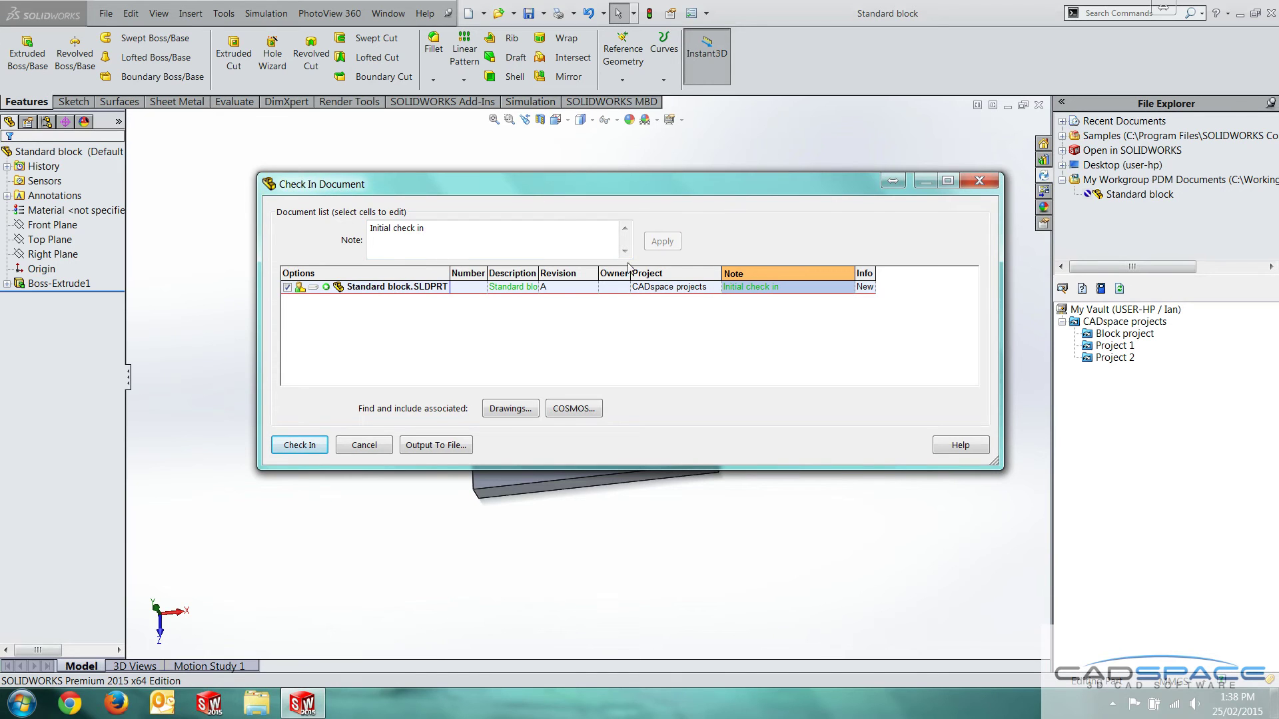
# Assign the part to Block project in the check-in list
pyautogui.click(420, 288)
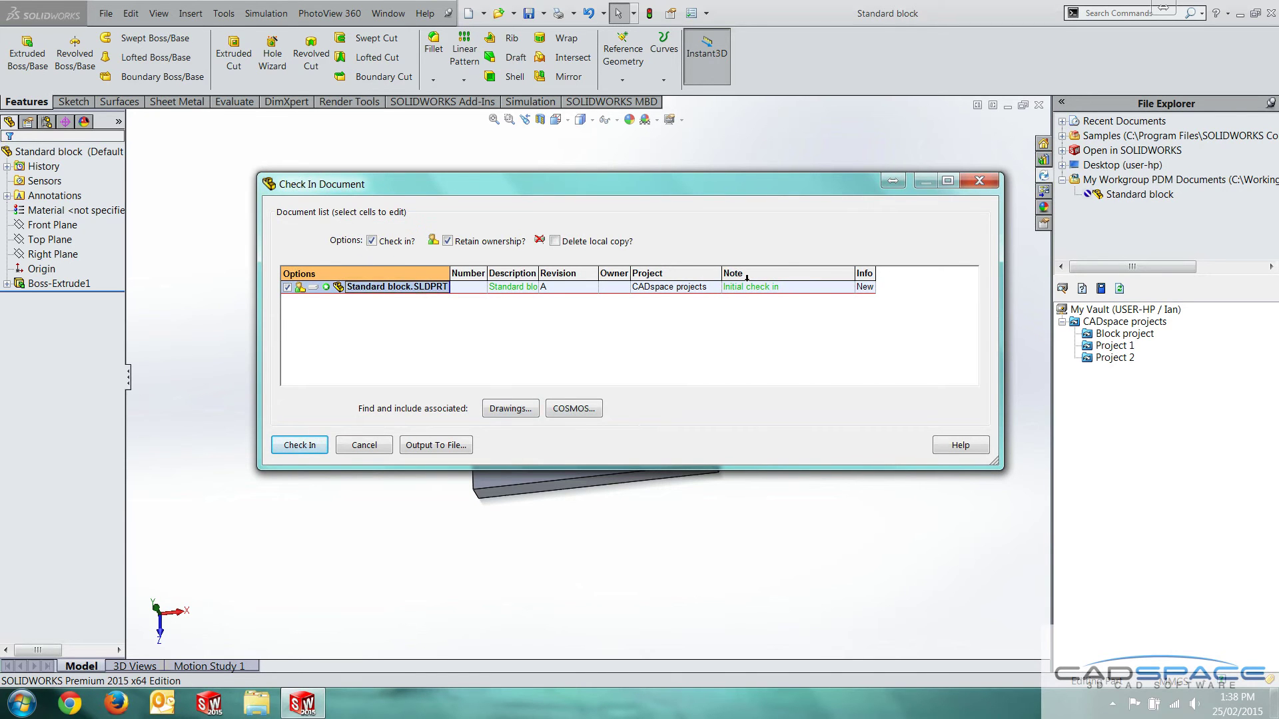
pyautogui.click(678, 288)
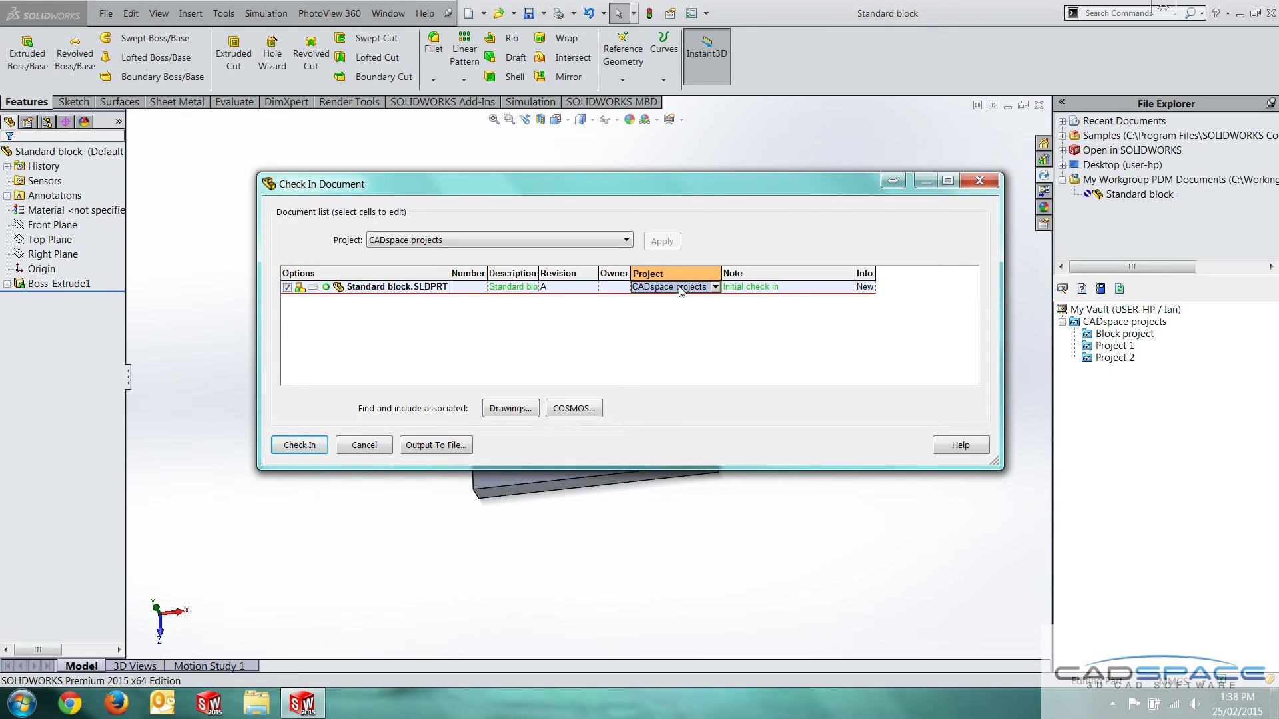
pyautogui.click(715, 288)
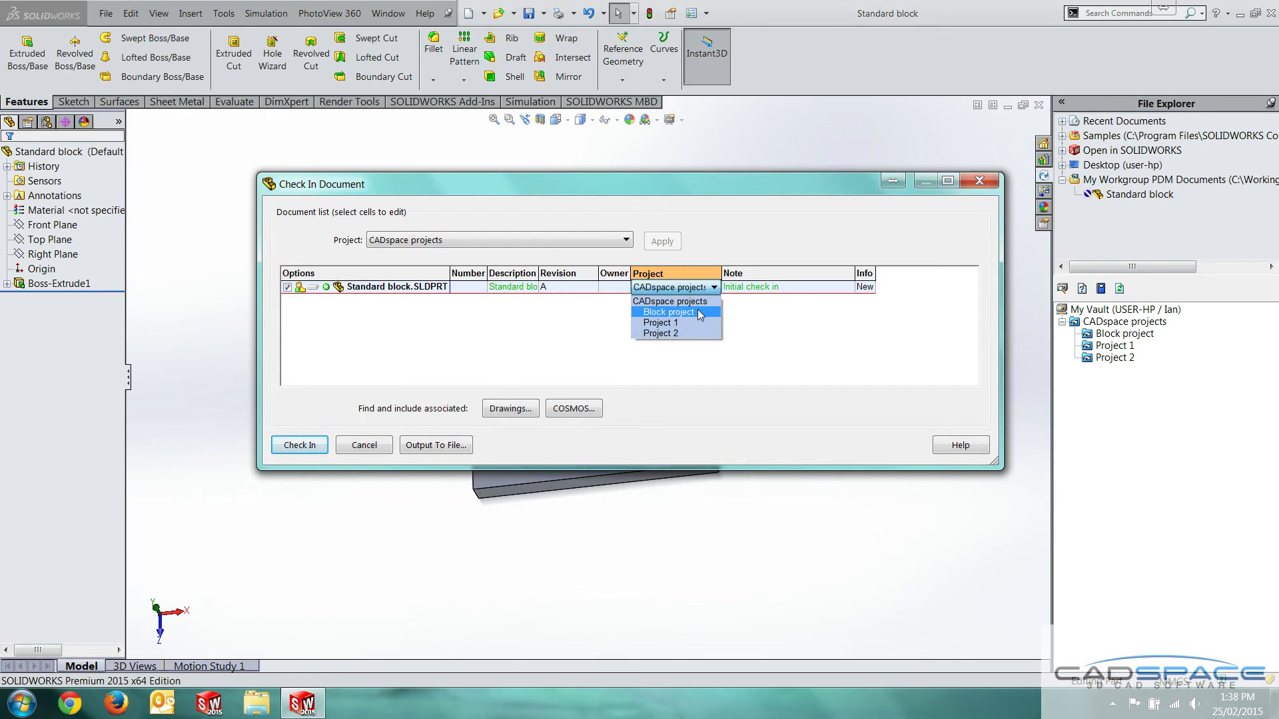
pyautogui.click(700, 313)
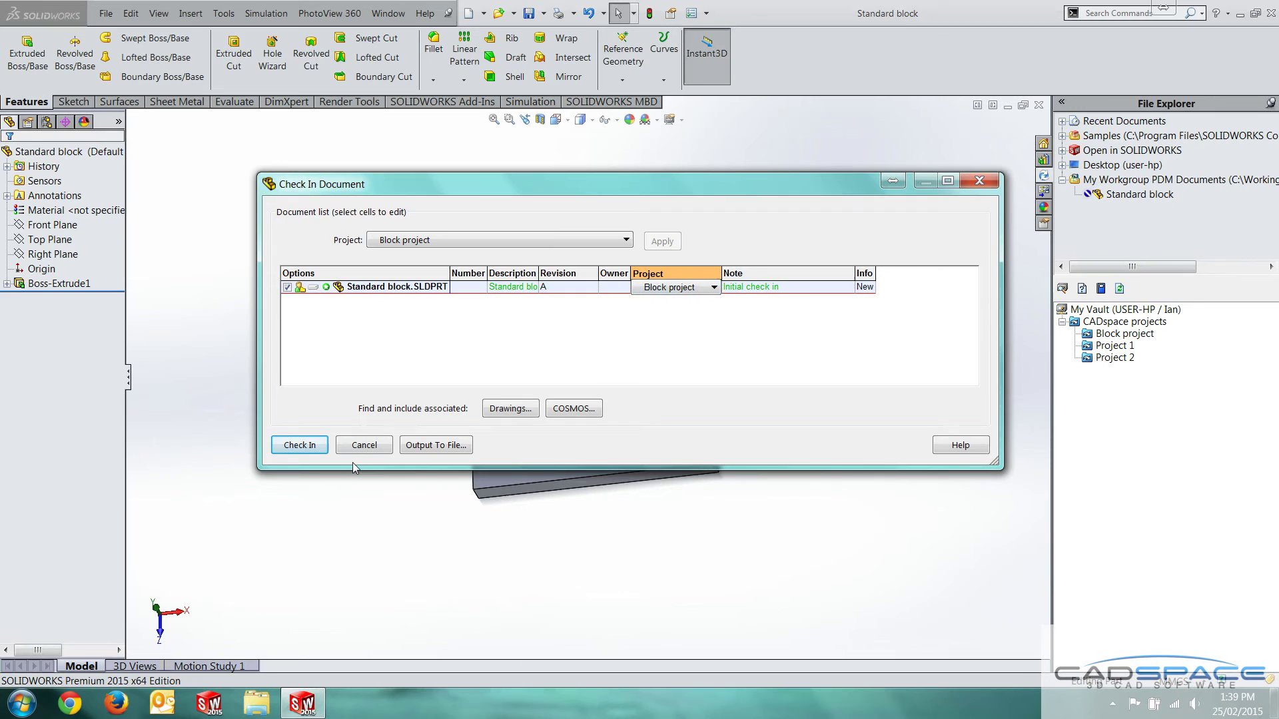
# Check in Standard block.SLDPRT past the description warning, confirm Block project, and expand it
pyautogui.click(280, 448)
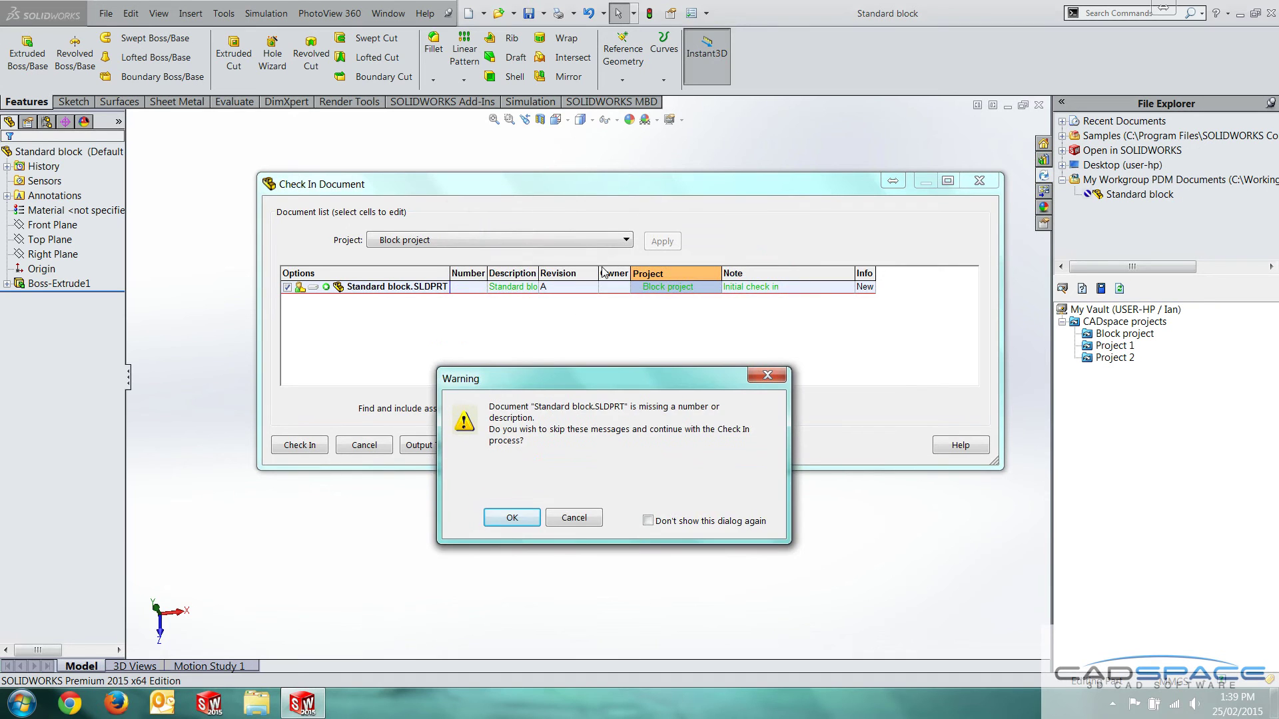
pyautogui.moveTo(593, 377); pyautogui.dragTo(599, 301)
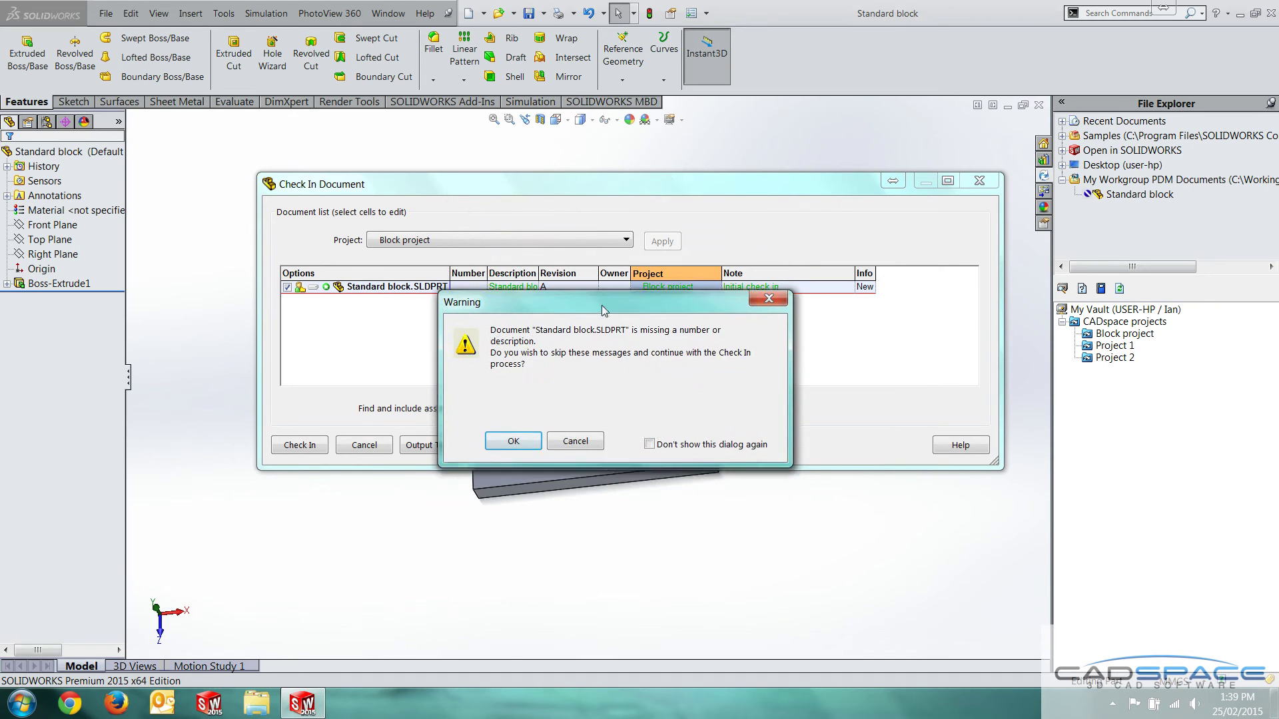
pyautogui.click(526, 442)
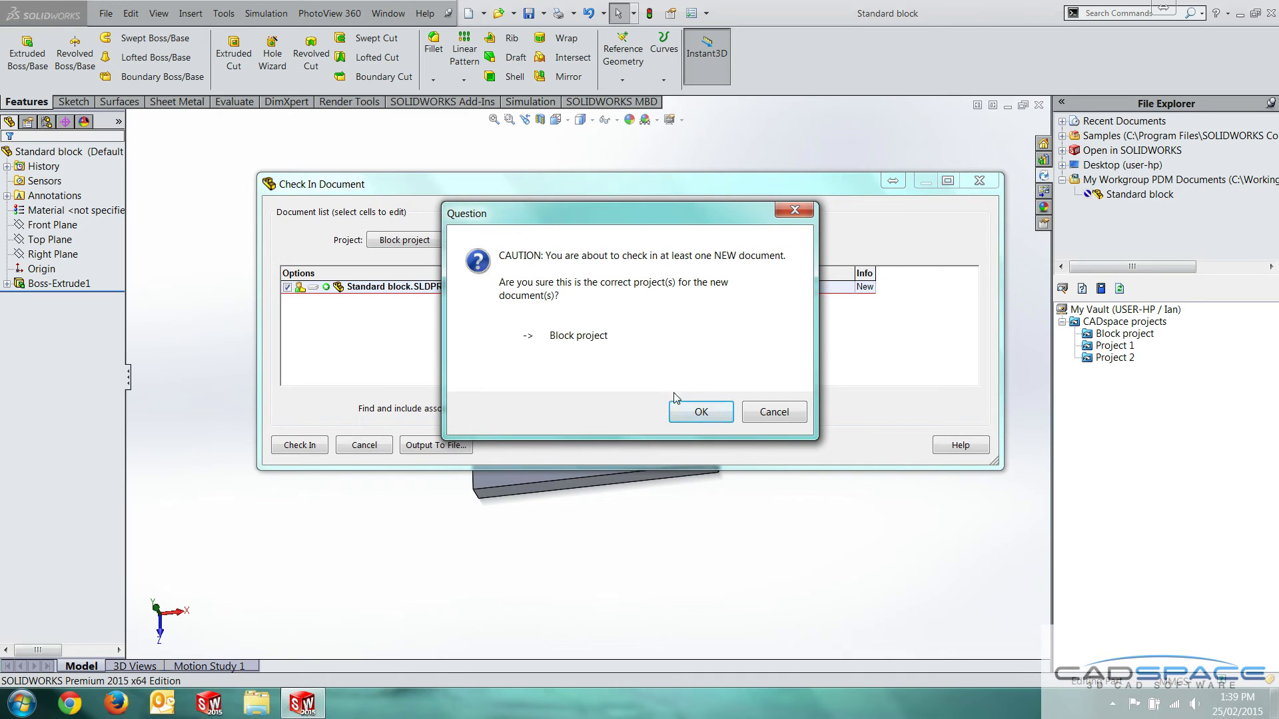
pyautogui.click(701, 412)
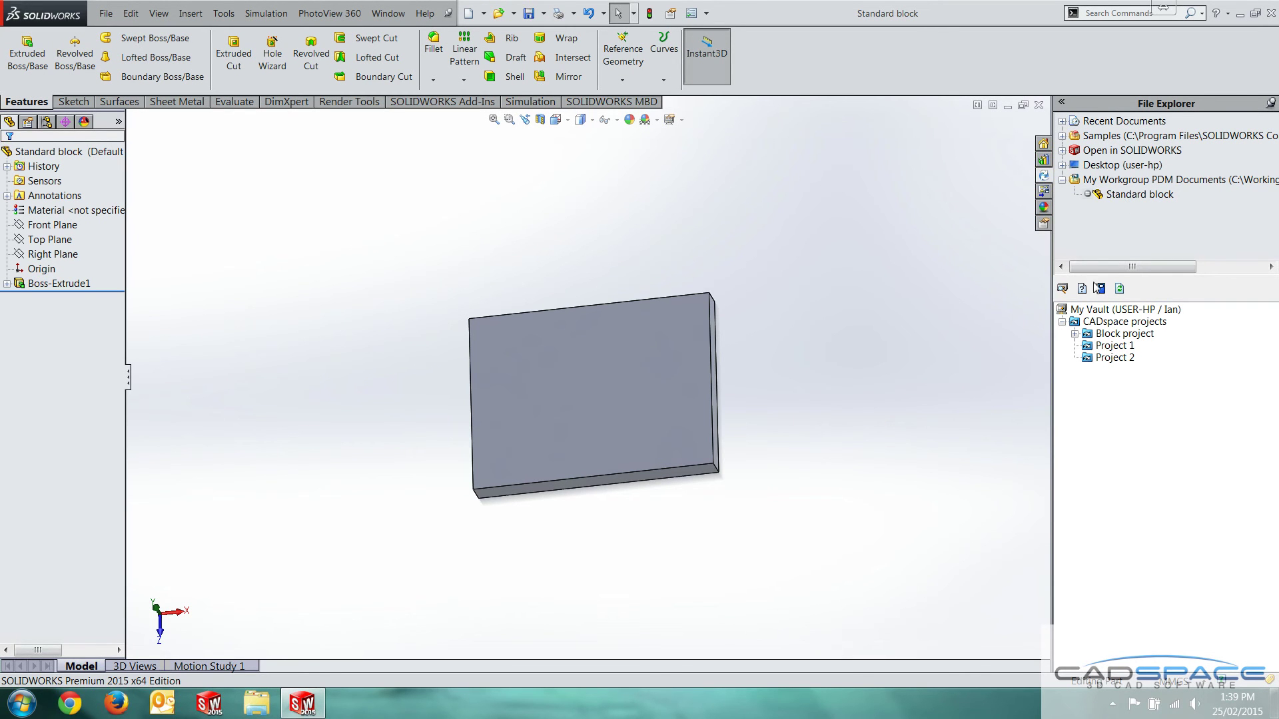
pyautogui.click(1075, 334)
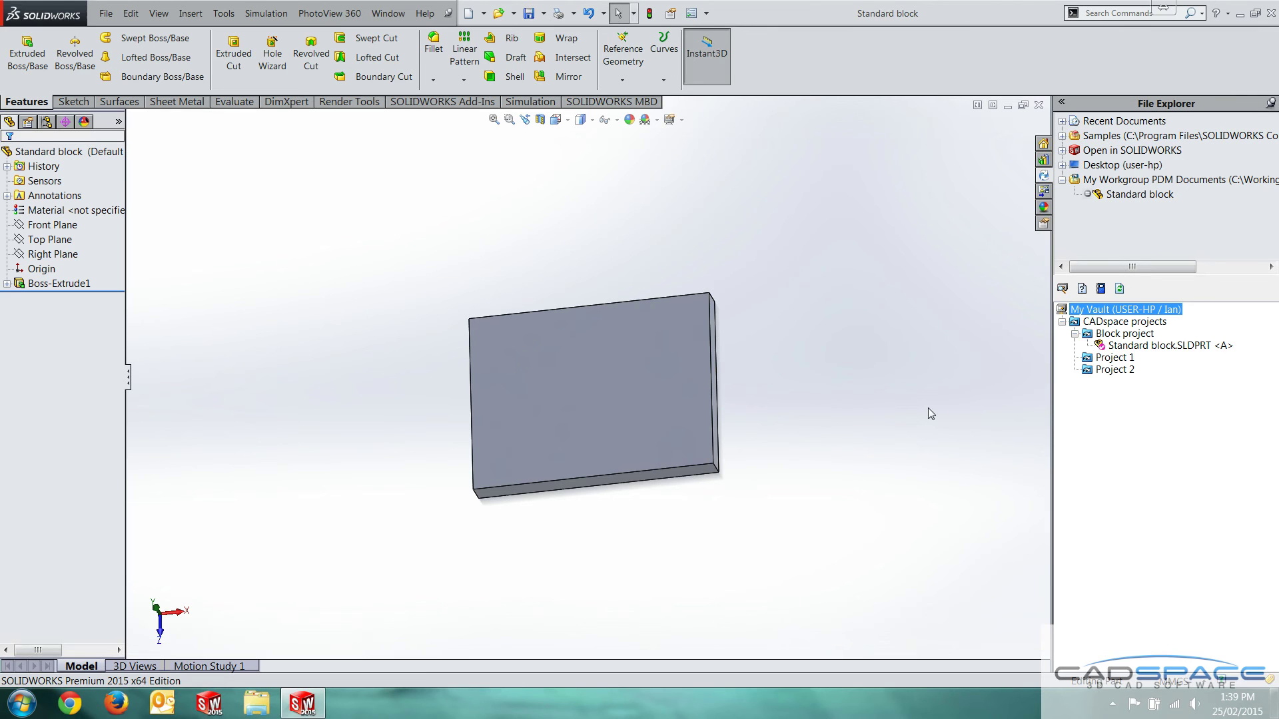
# Drag the Standard block's top face up, raising its extrusion depth from 10 to 80
pyautogui.rightClick(1146, 352)
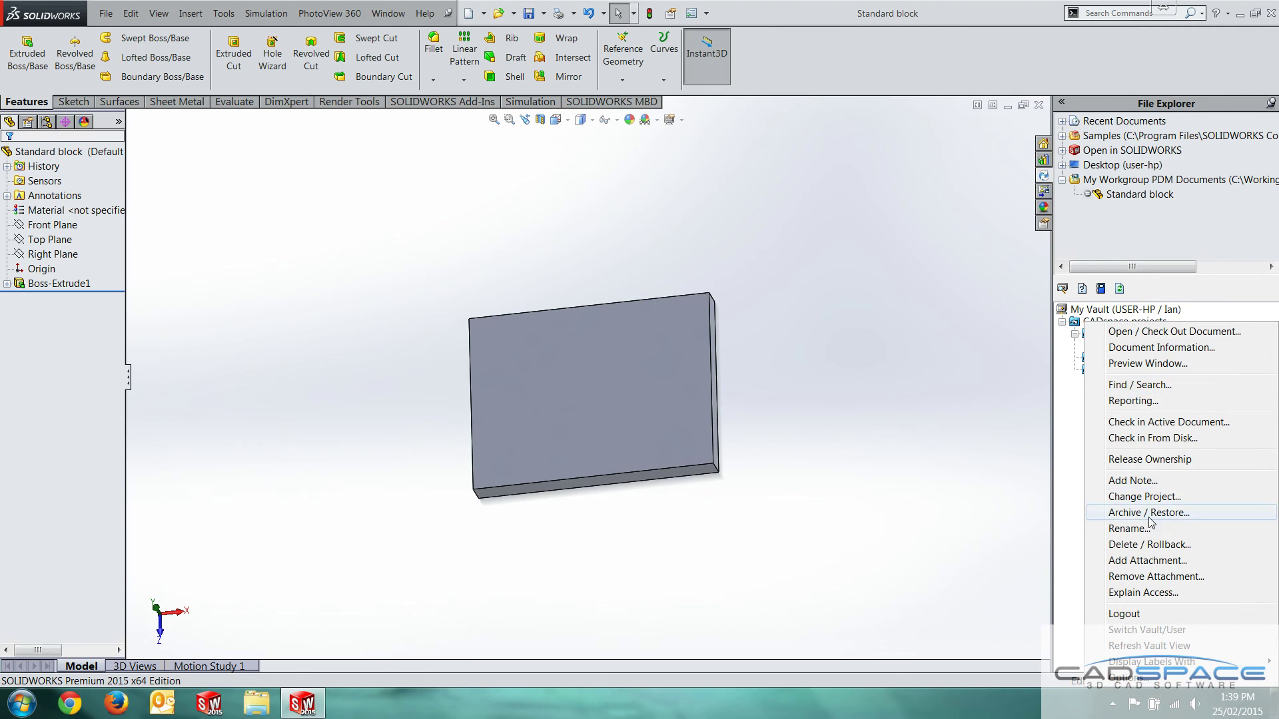
pyautogui.click(965, 405)
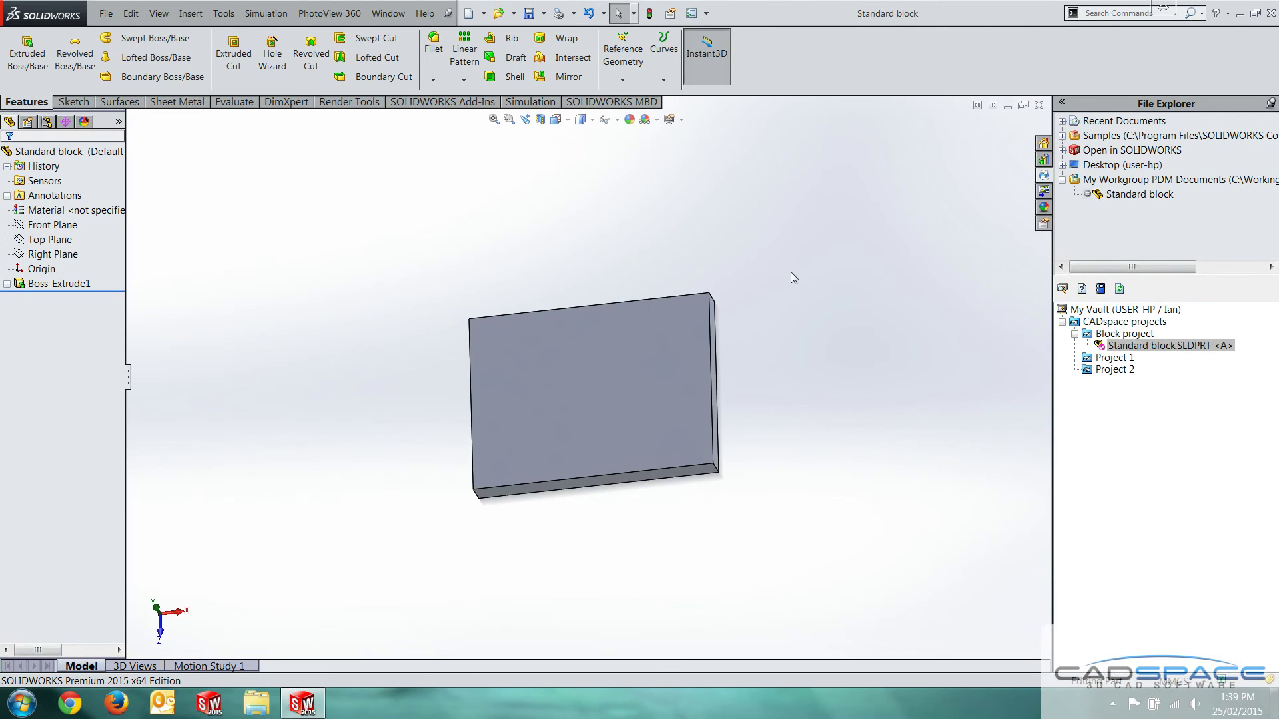
pyautogui.moveTo(637, 333); pyautogui.dragTo(639, 374, button='middle')
pyautogui.click(607, 414)
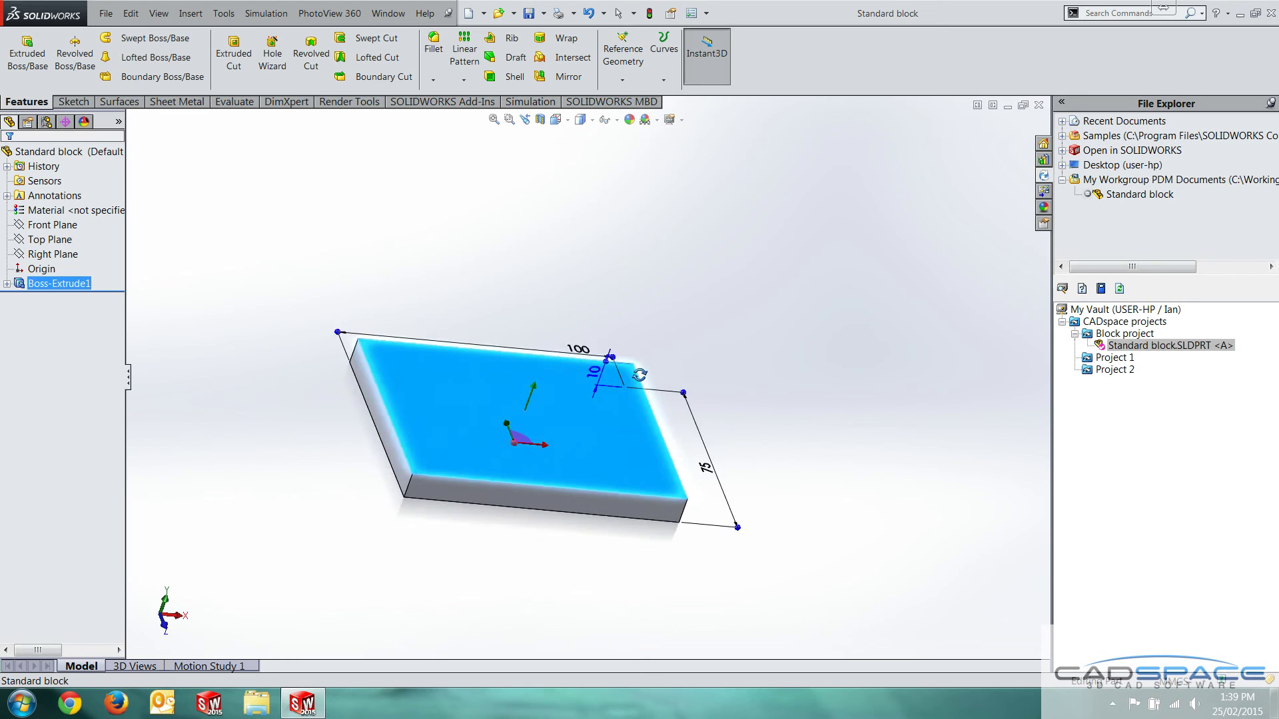
pyautogui.moveTo(535, 401); pyautogui.dragTo(608, 247)
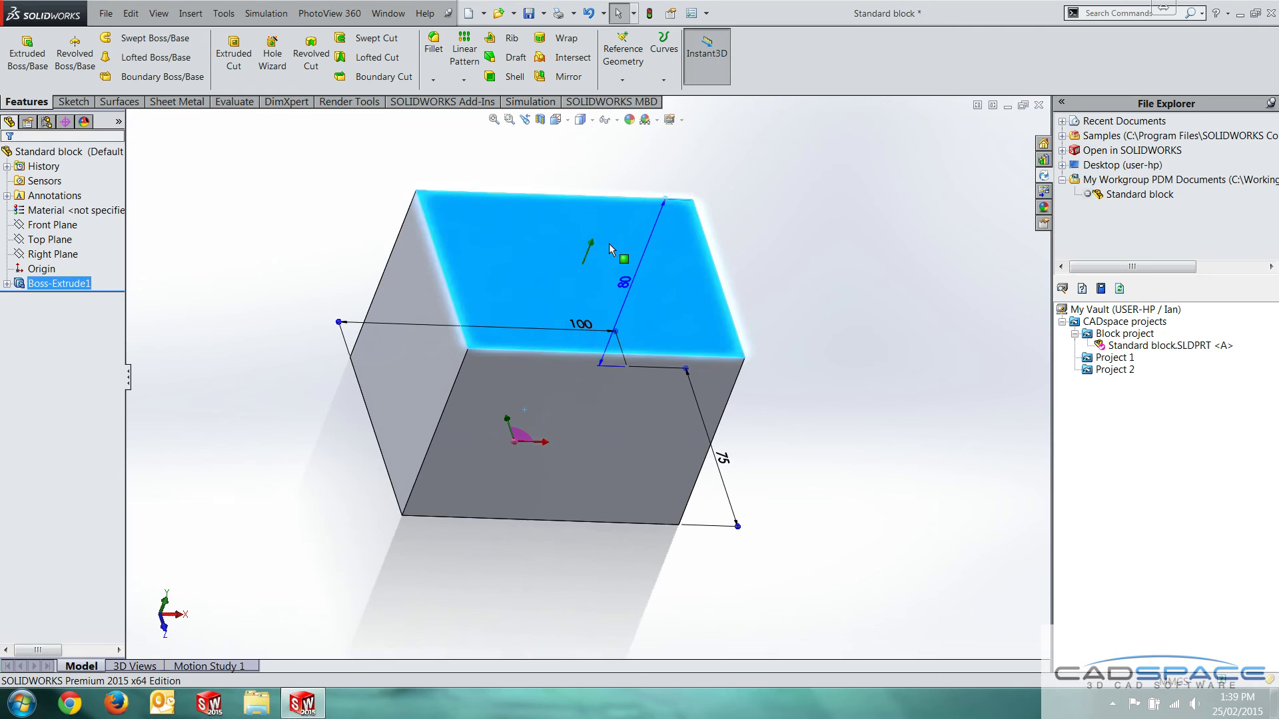
pyautogui.click(847, 279)
pyautogui.moveTo(847, 278)
pyautogui.mouseDown(button='middle')
pyautogui.moveTo(768, 240)
pyautogui.moveTo(859, 280)
pyautogui.mouseUp(button='middle')
# Start checking in the saved part with the check-in note 'Changed height'
pyautogui.rightClick(1143, 469)
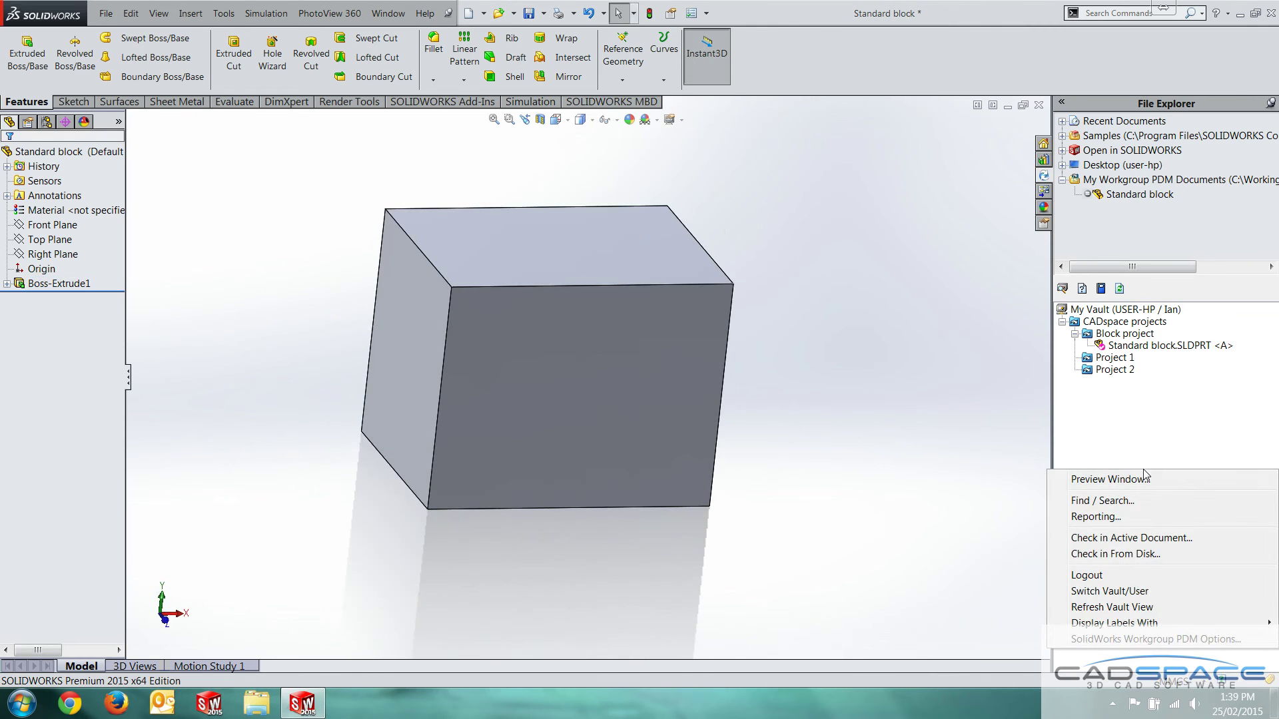
pyautogui.click(1116, 537)
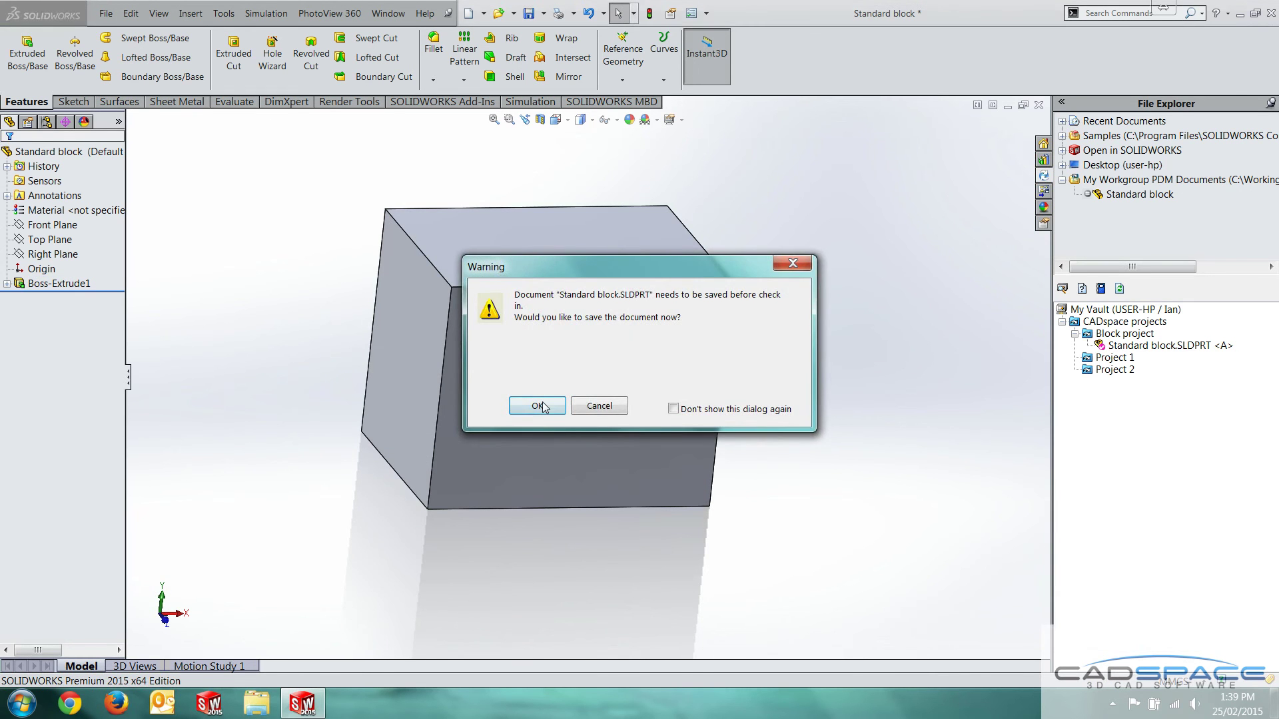
pyautogui.moveTo(635, 266); pyautogui.dragTo(577, 222)
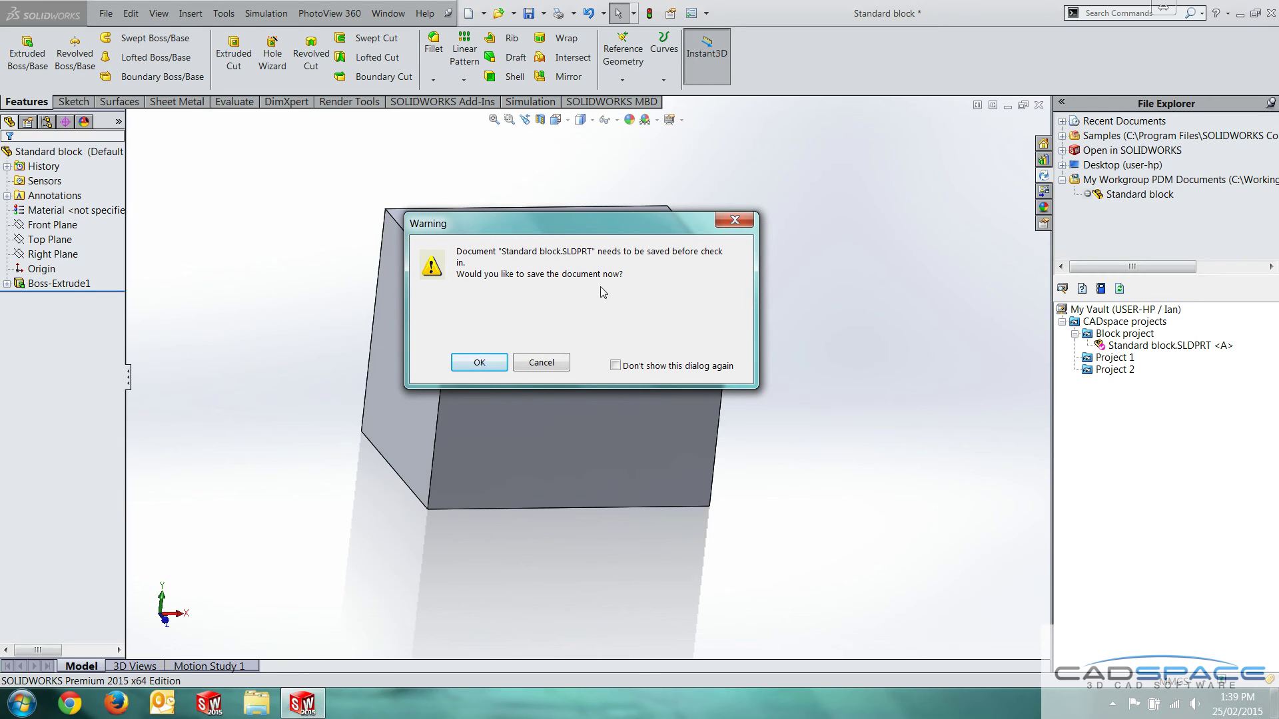
pyautogui.click(497, 363)
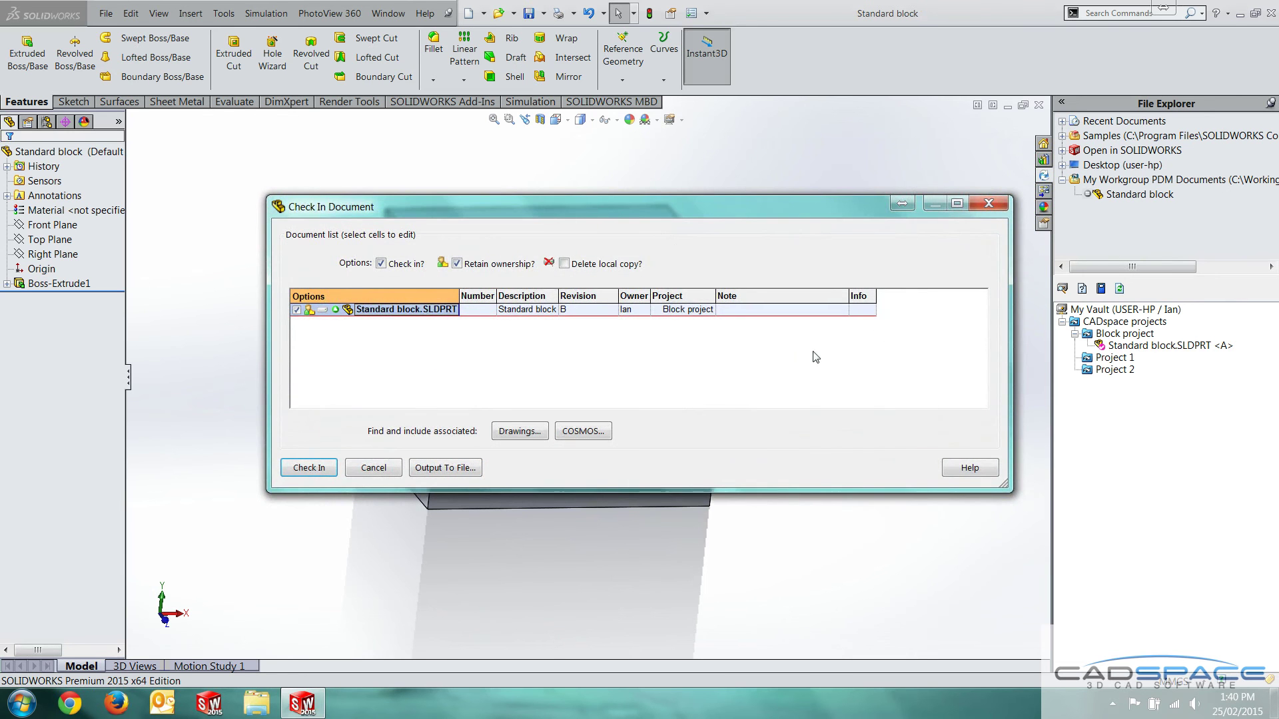
pyautogui.click(739, 310)
pyautogui.click(516, 255)
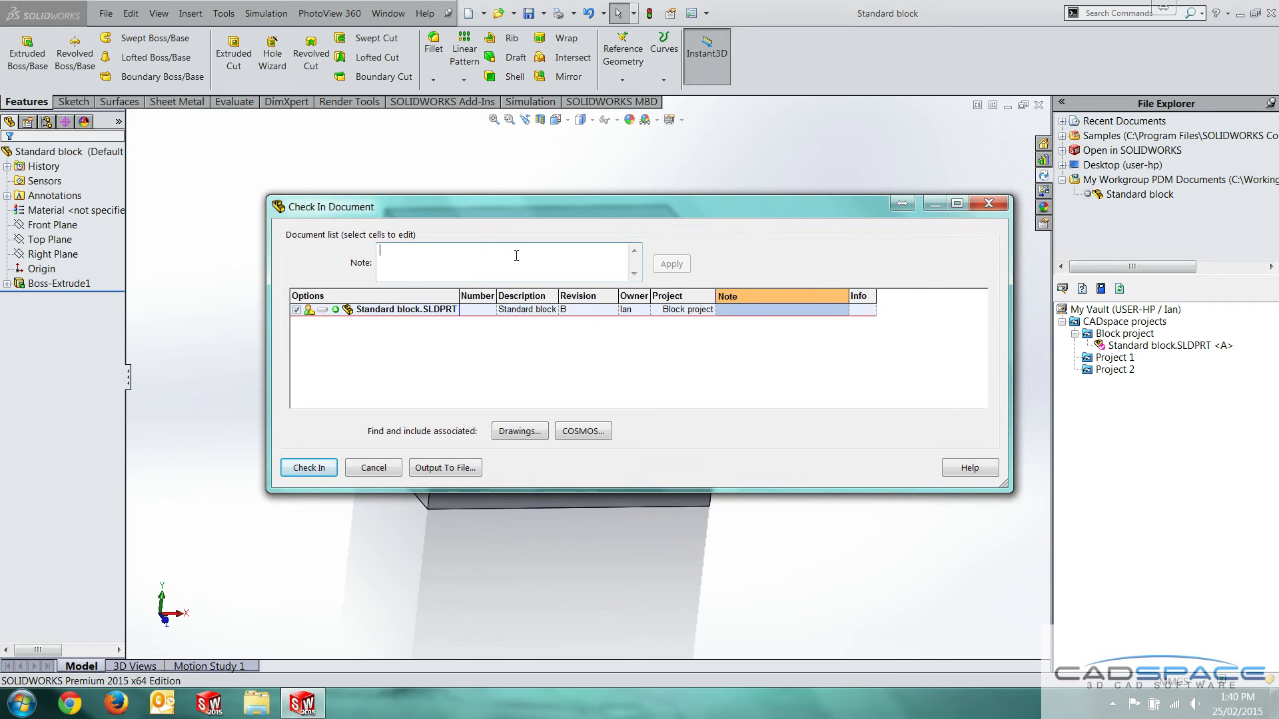
pyautogui.click(516, 256)
pyautogui.write('Changed height')
pyautogui.click(670, 266)
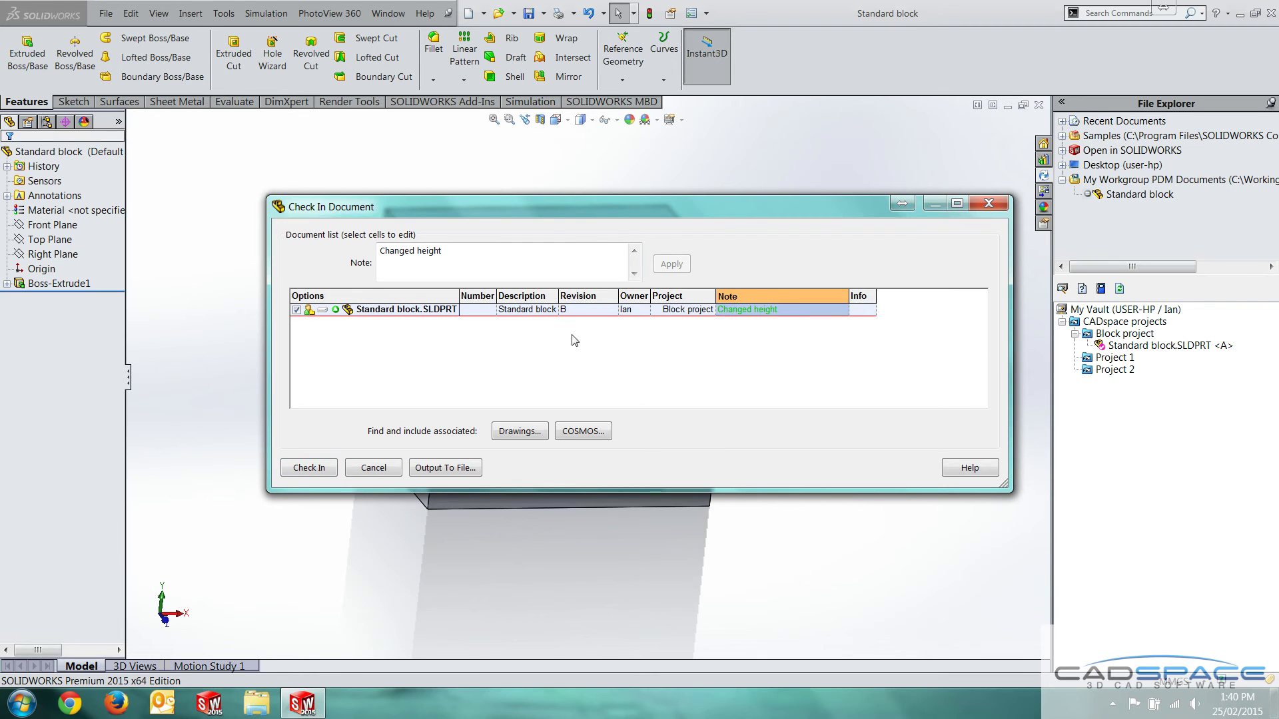
# Set the part's revision to A-01 and complete the check-in past the missing-number warning
pyautogui.click(581, 310)
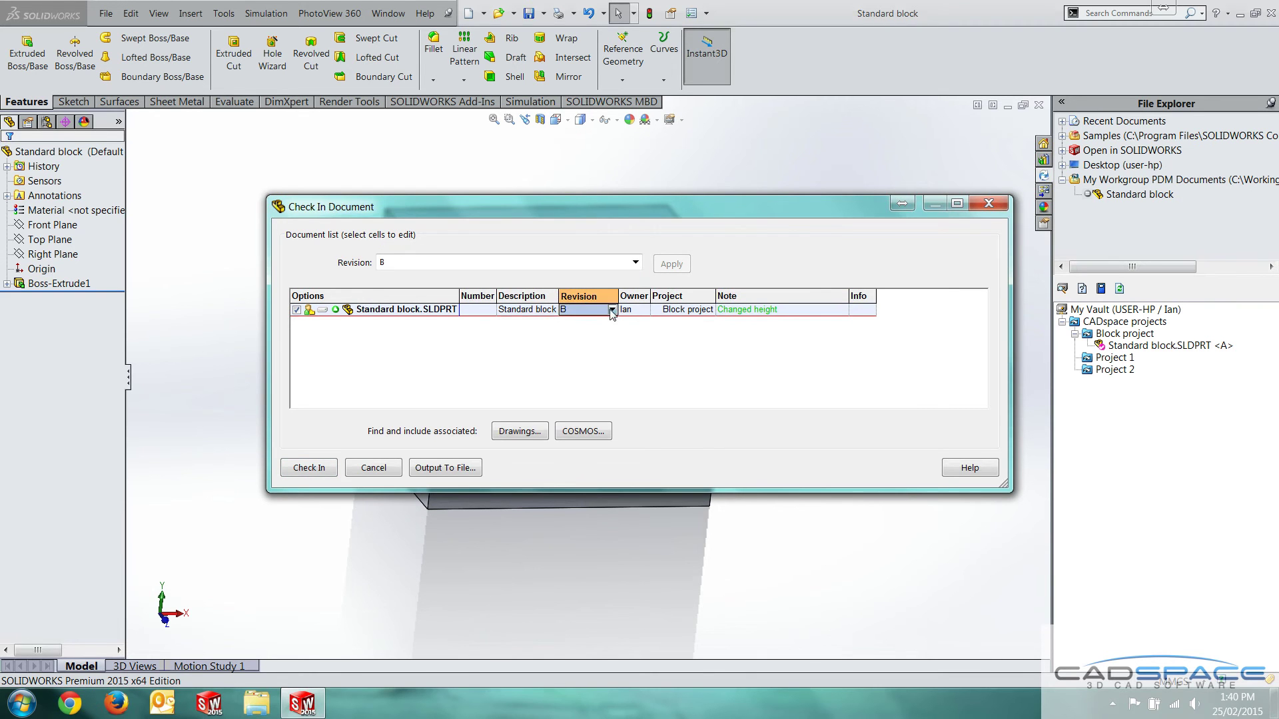
pyautogui.click(610, 310)
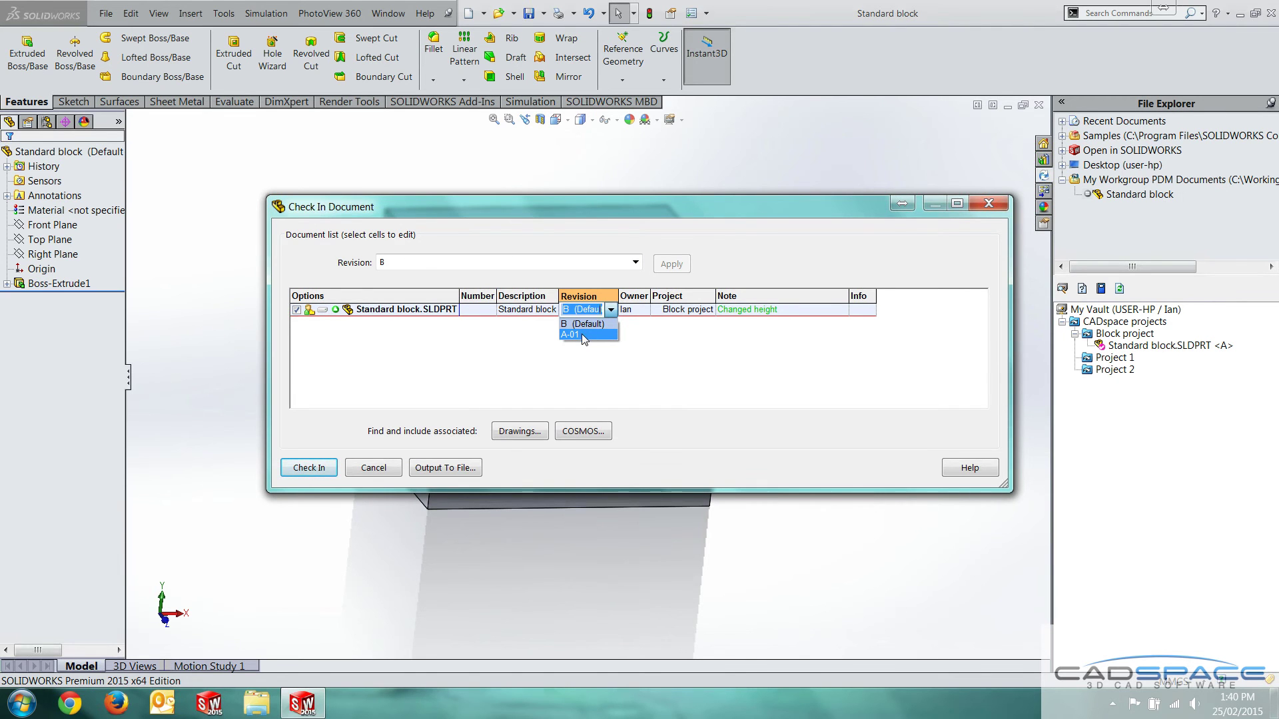
pyautogui.click(582, 334)
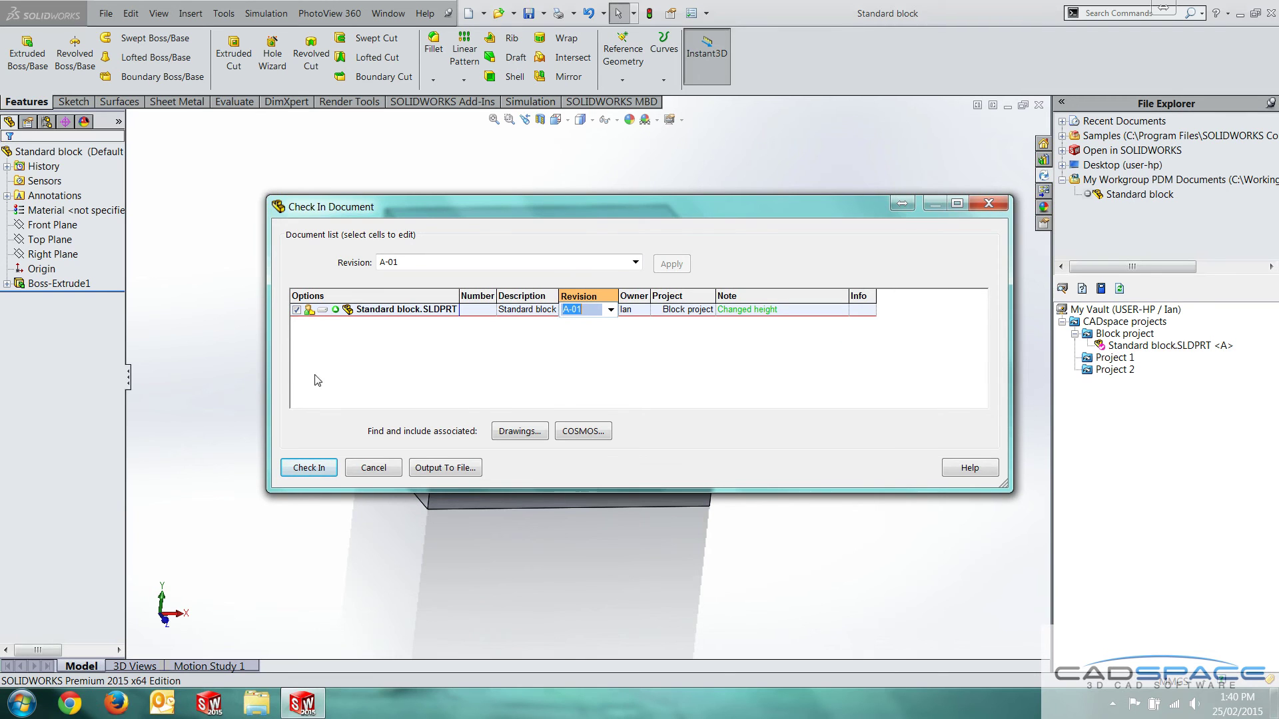
pyautogui.click(321, 470)
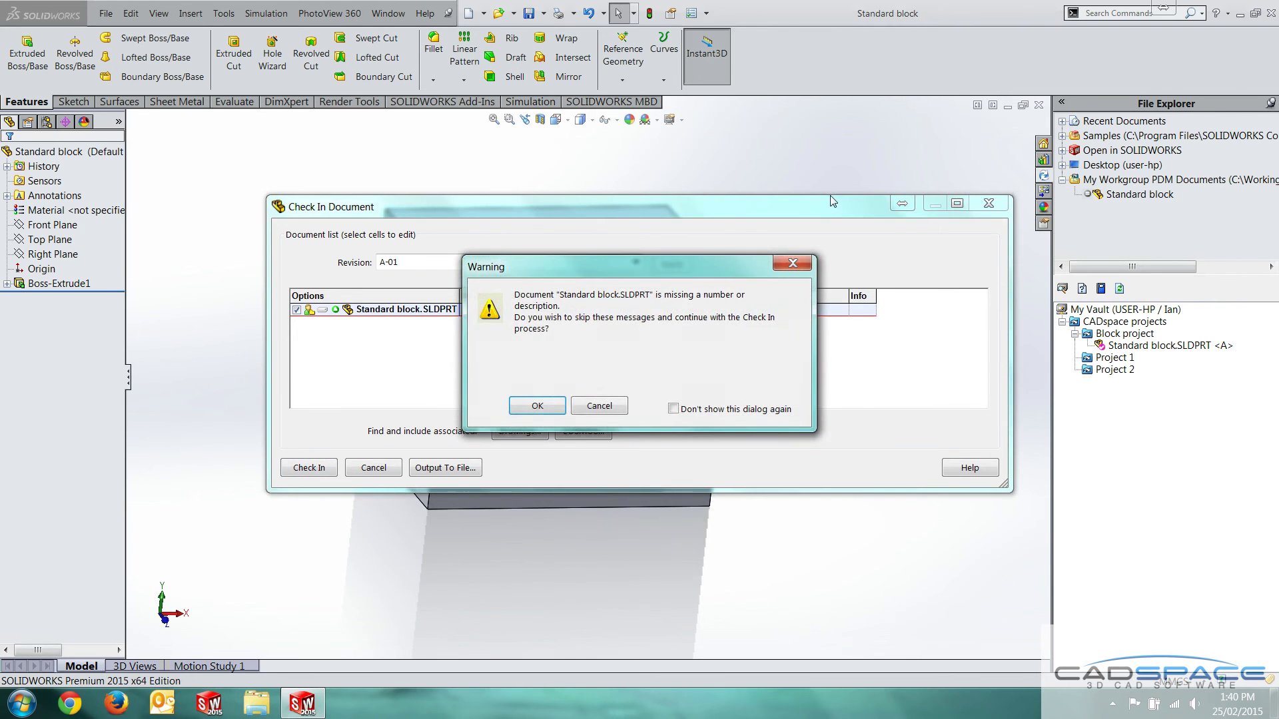
pyautogui.click(543, 402)
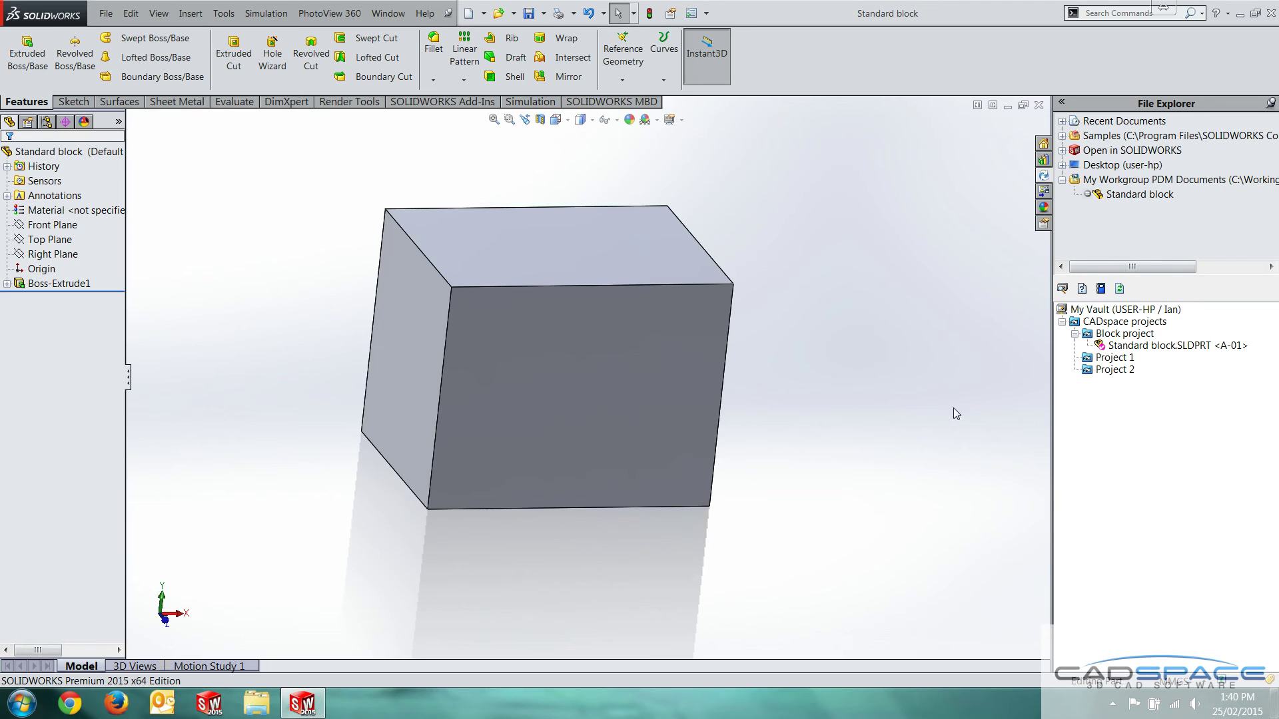
# Shell the block with its top face removed, leaving an open-top hollow box
pyautogui.moveTo(877, 350); pyautogui.dragTo(624, 305, button='middle')
pyautogui.click(620, 307)
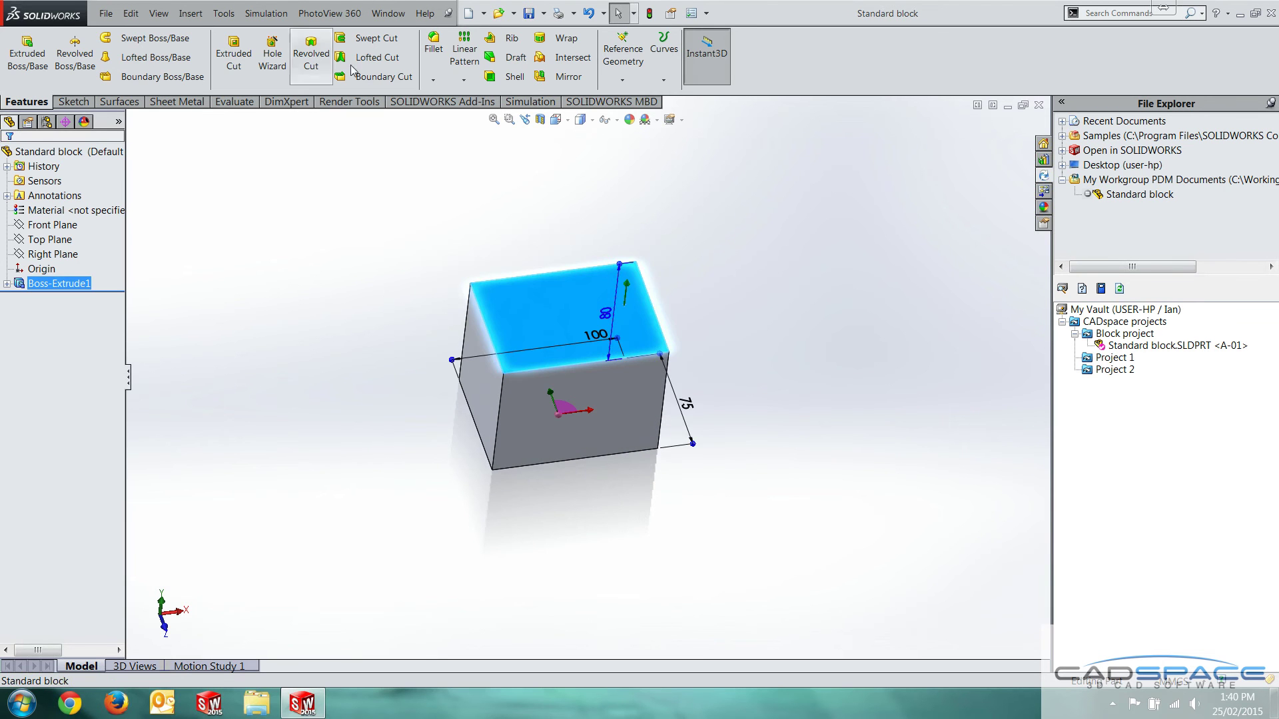
pyautogui.click(509, 77)
pyautogui.click(1022, 130)
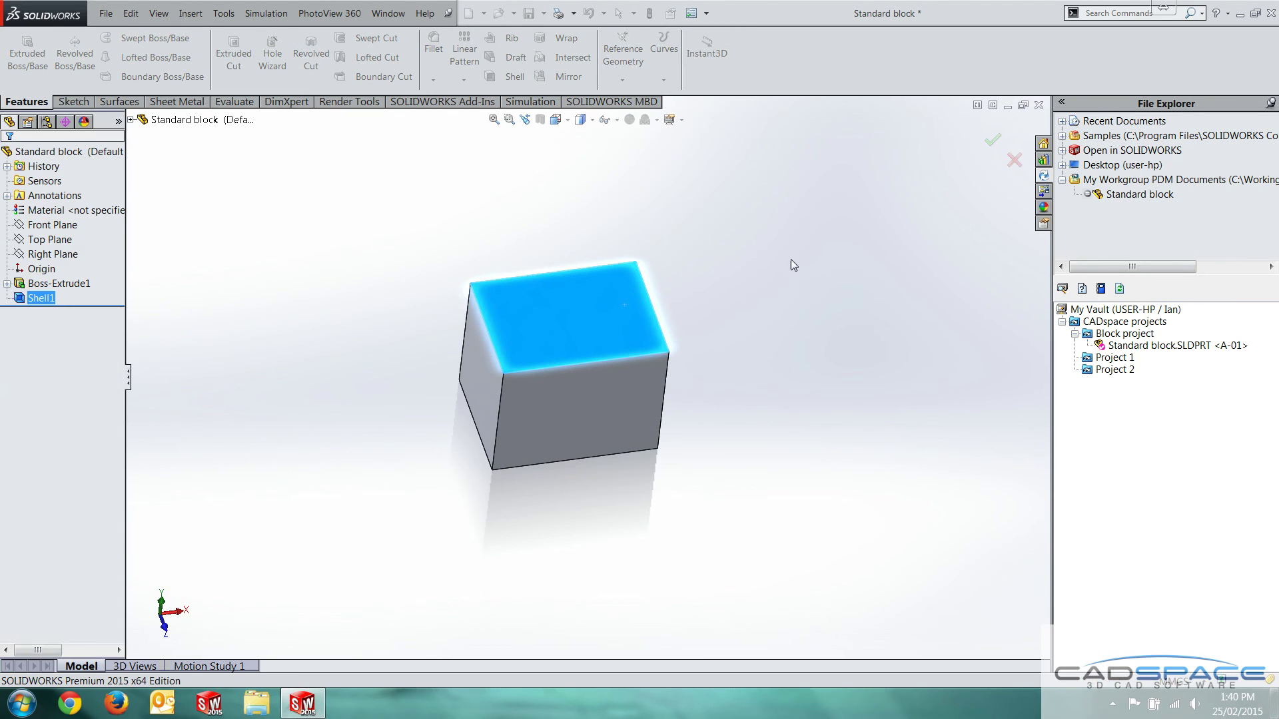
# Begin checking in the active part, saving it and applying the note 'Shelled'
pyautogui.rightClick(1131, 445)
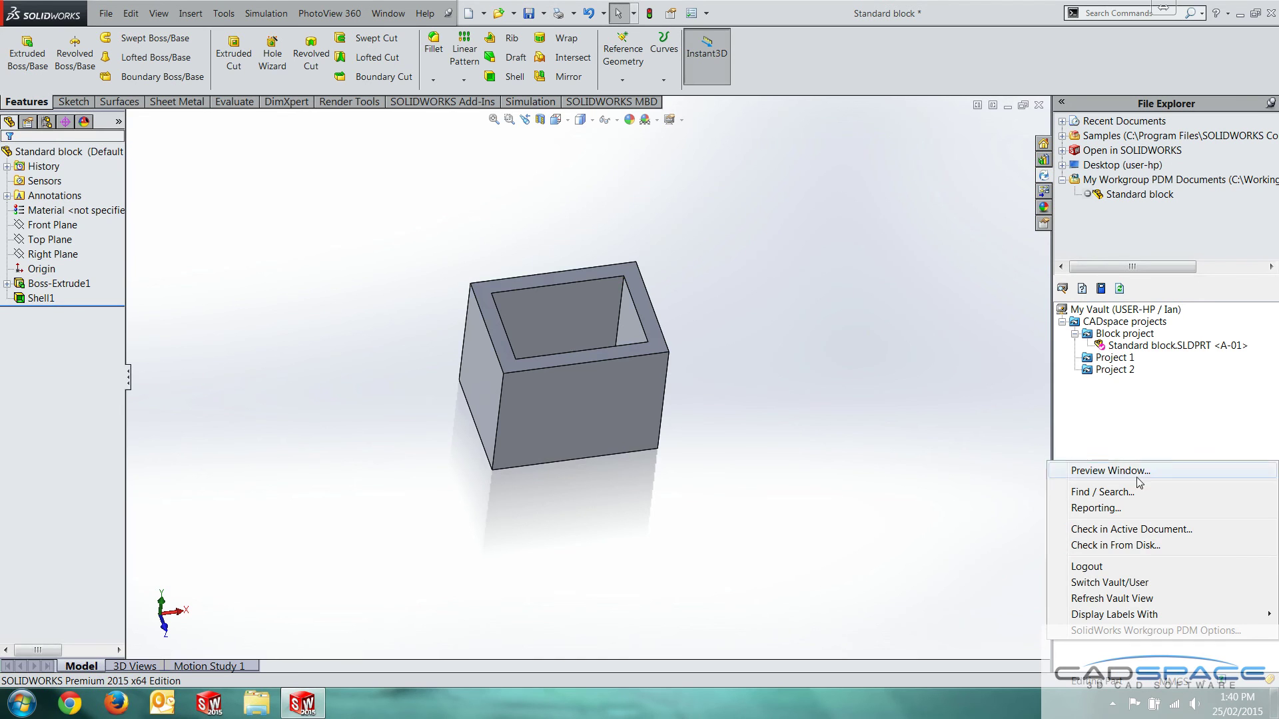
pyautogui.click(1130, 531)
pyautogui.click(560, 403)
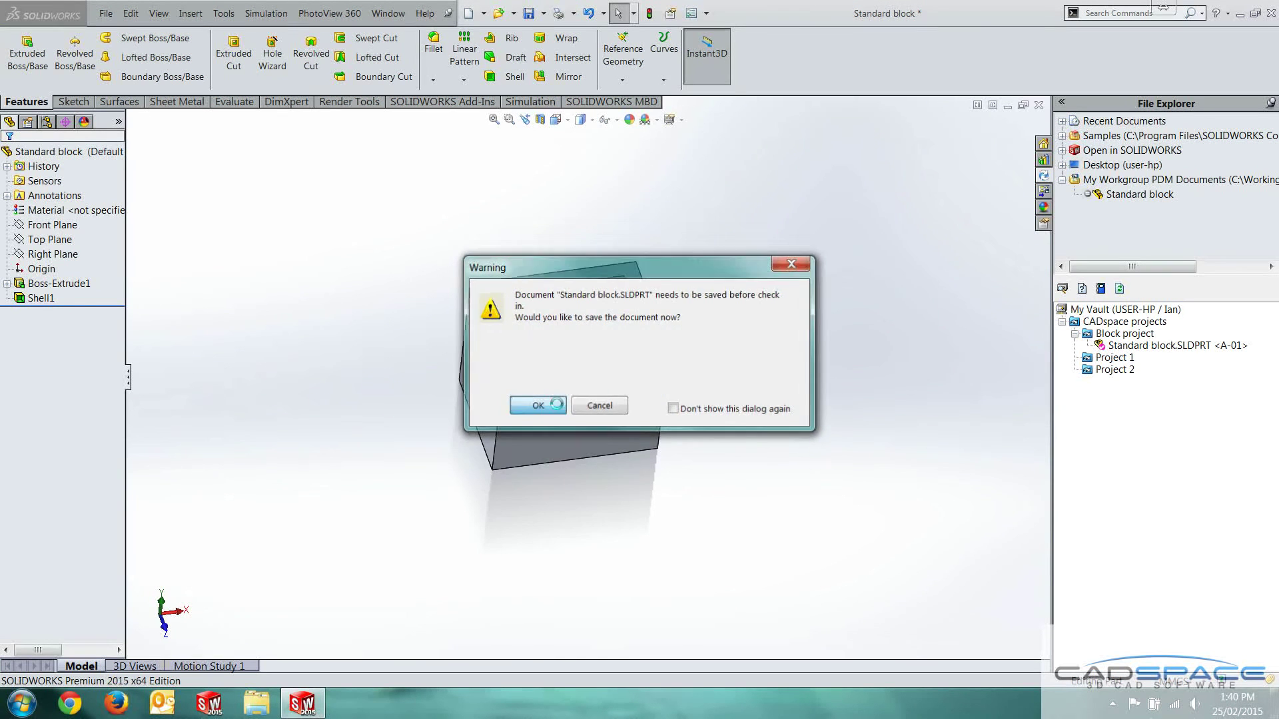
pyautogui.click(803, 310)
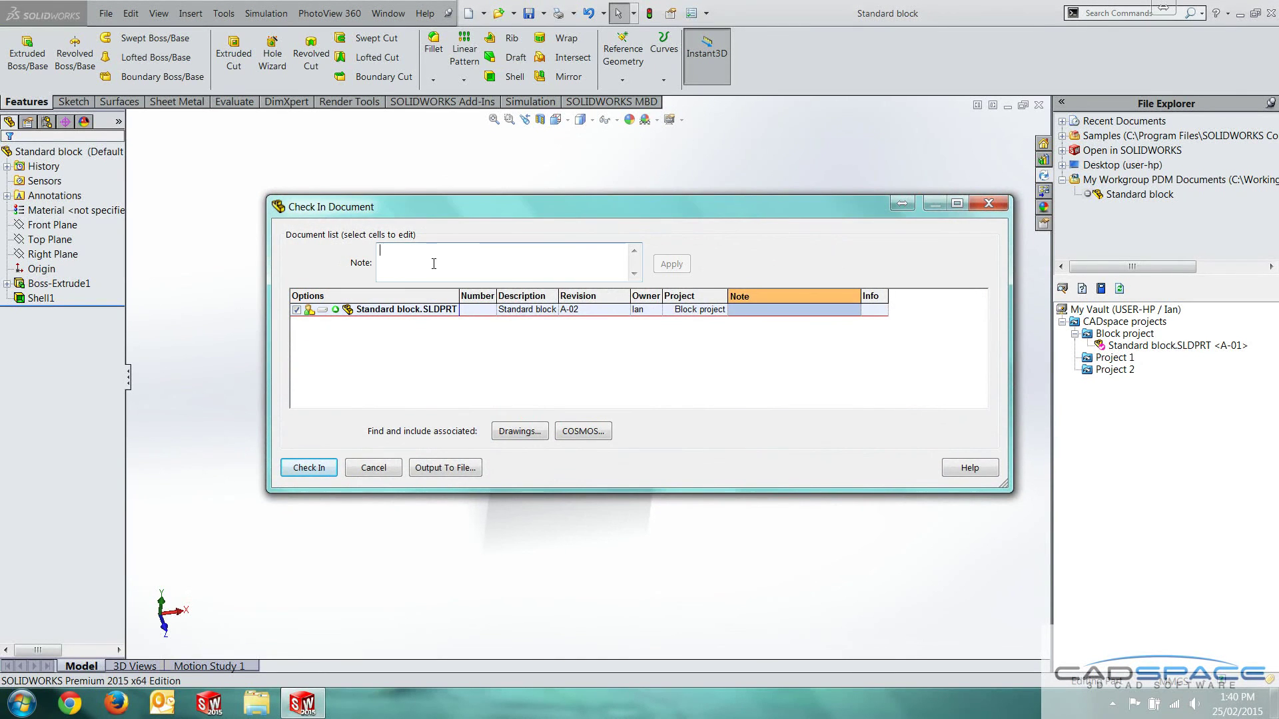
pyautogui.write('Shelled')
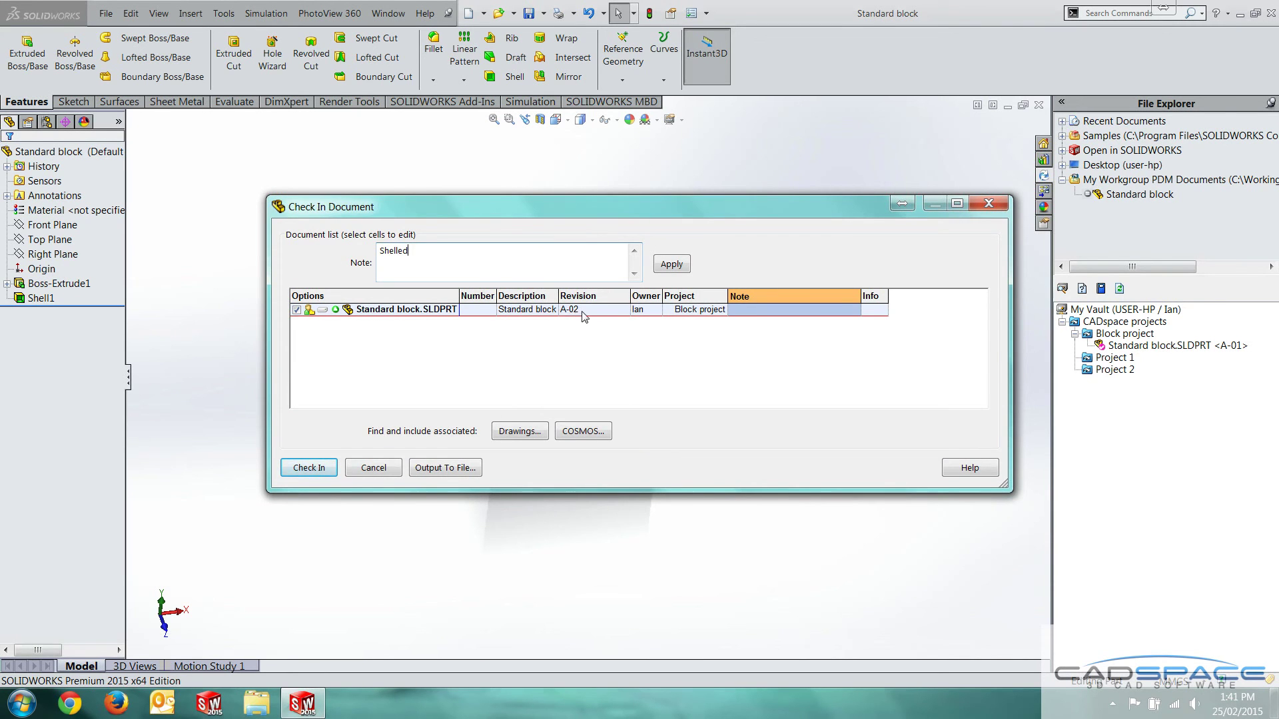
pyautogui.click(672, 265)
# Enable Delete local copy and finish the check-in past the missing-number warning
pyautogui.click(434, 311)
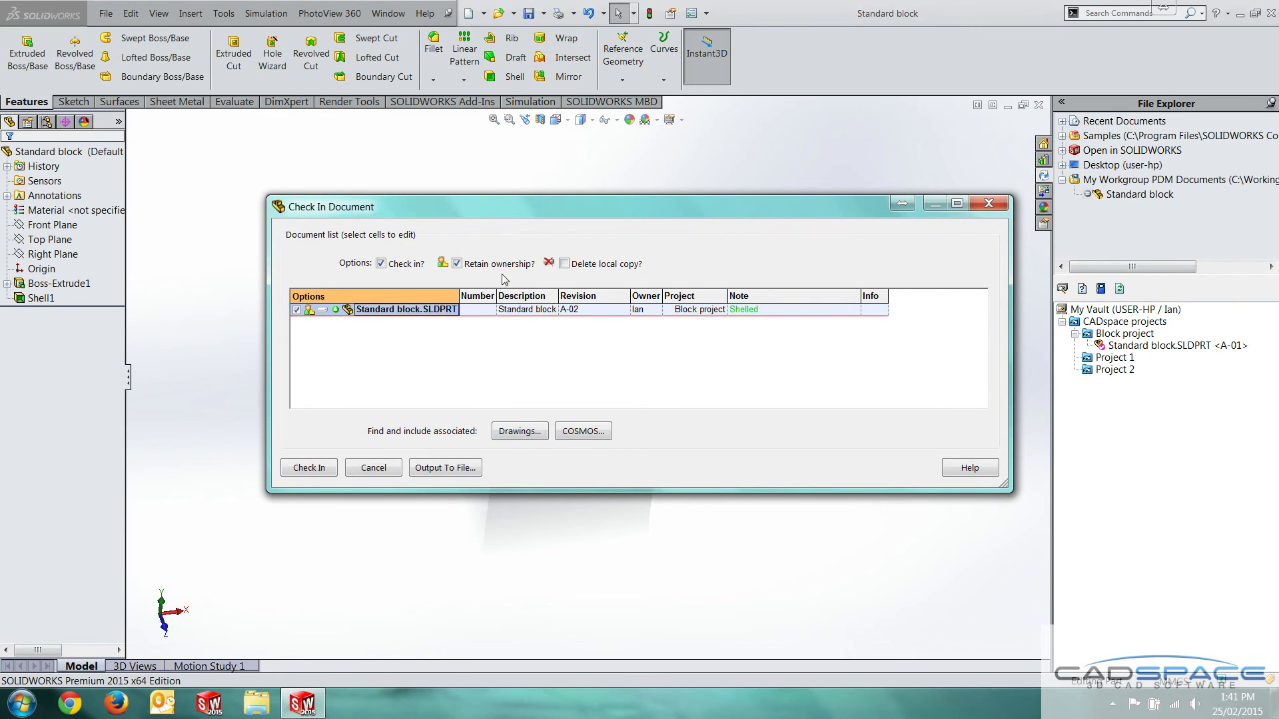
pyautogui.click(564, 263)
pyautogui.click(328, 466)
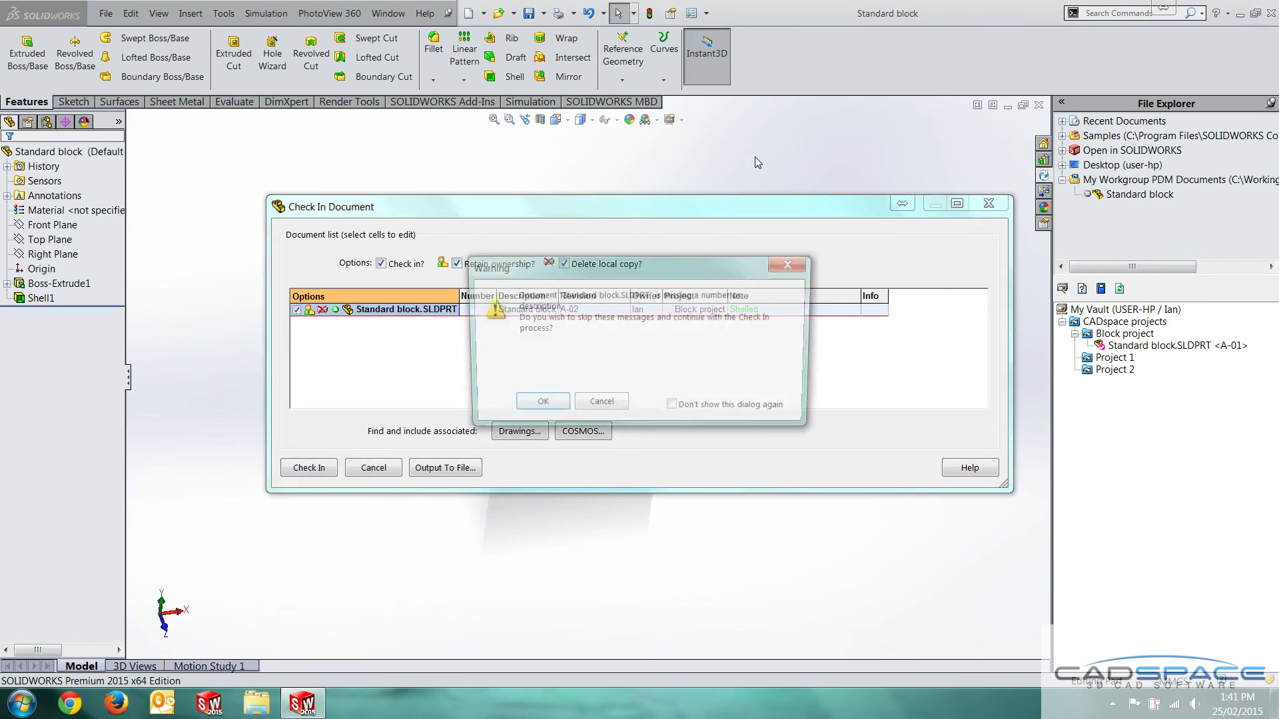
pyautogui.click(546, 406)
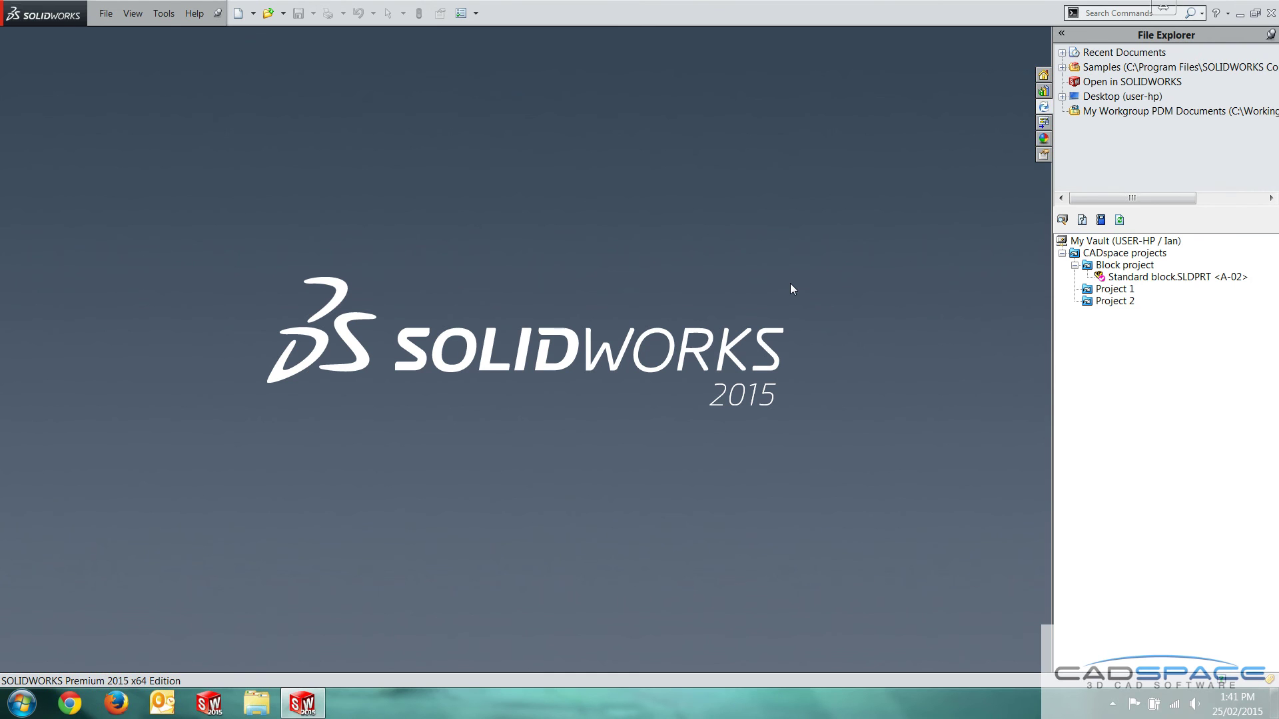
# Once check-in finishes, select Standard block.SLDPRT at A-02 in the vault tree
pyautogui.click(1208, 111)
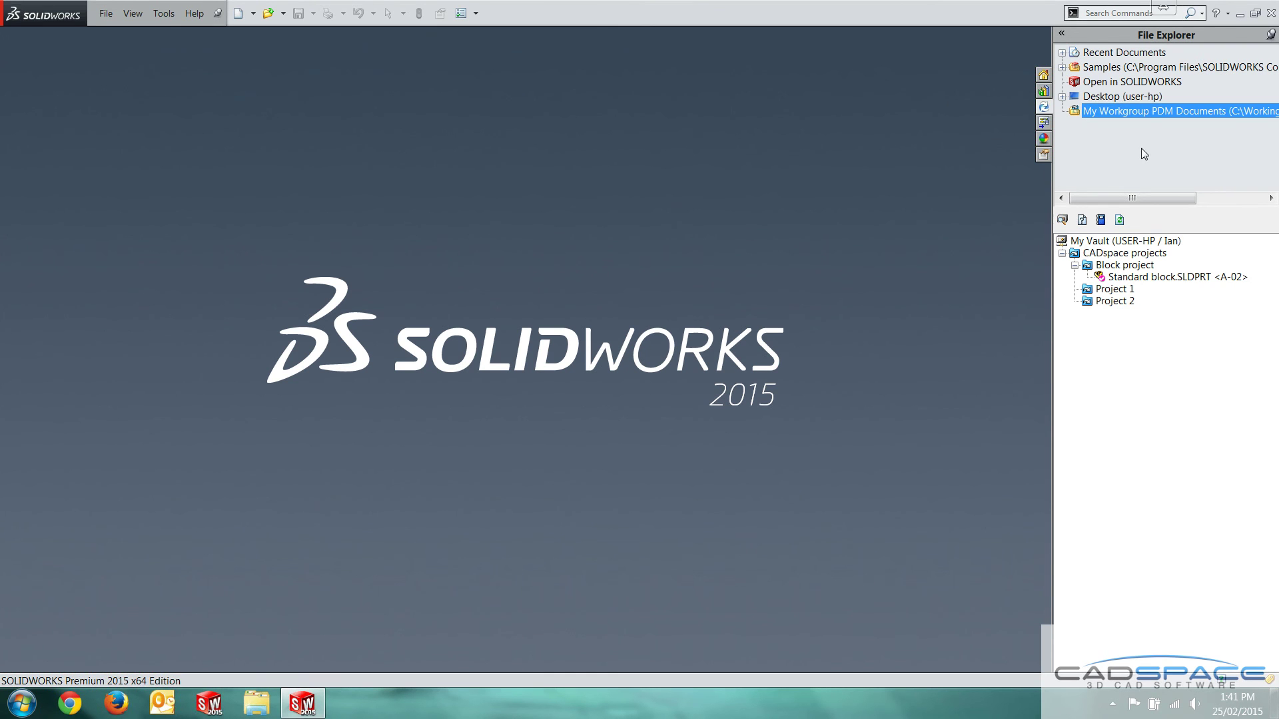
pyautogui.click(1168, 277)
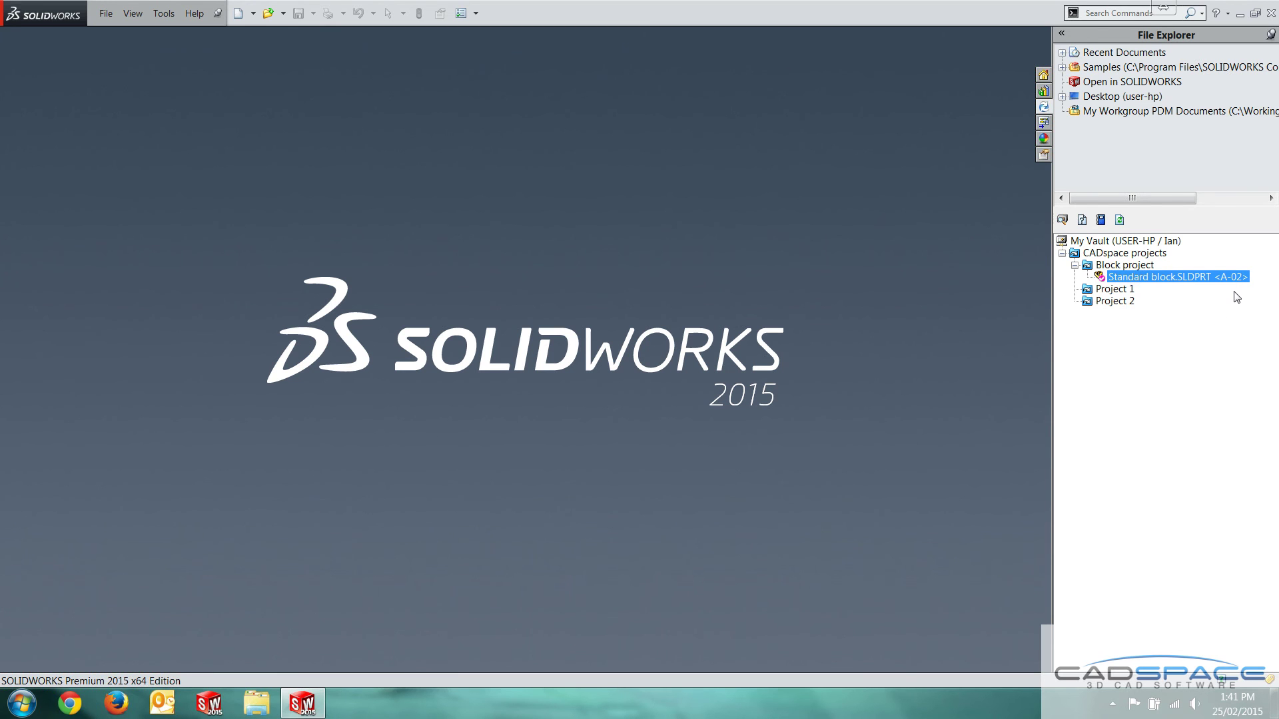
pyautogui.rightClick(1127, 377)
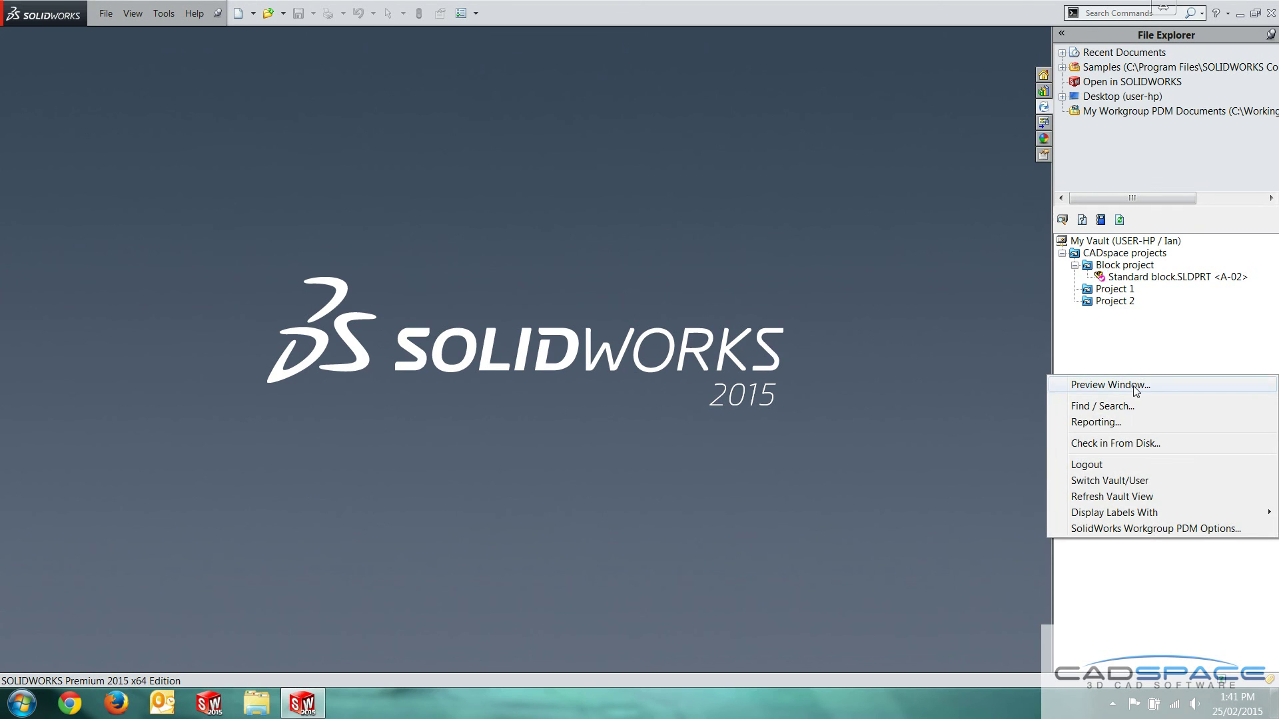
pyautogui.click(1125, 360)
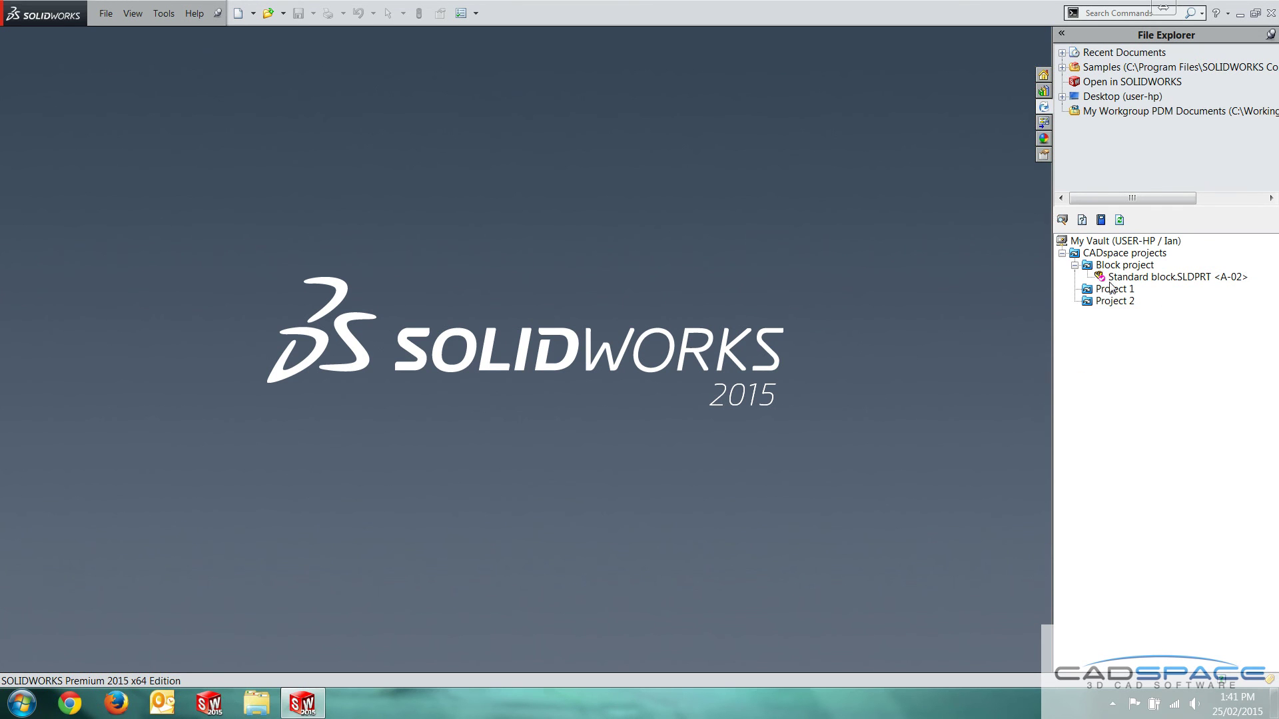
# Switch the vault login to a different user, entering that user's name and password
pyautogui.rightClick(1139, 371)
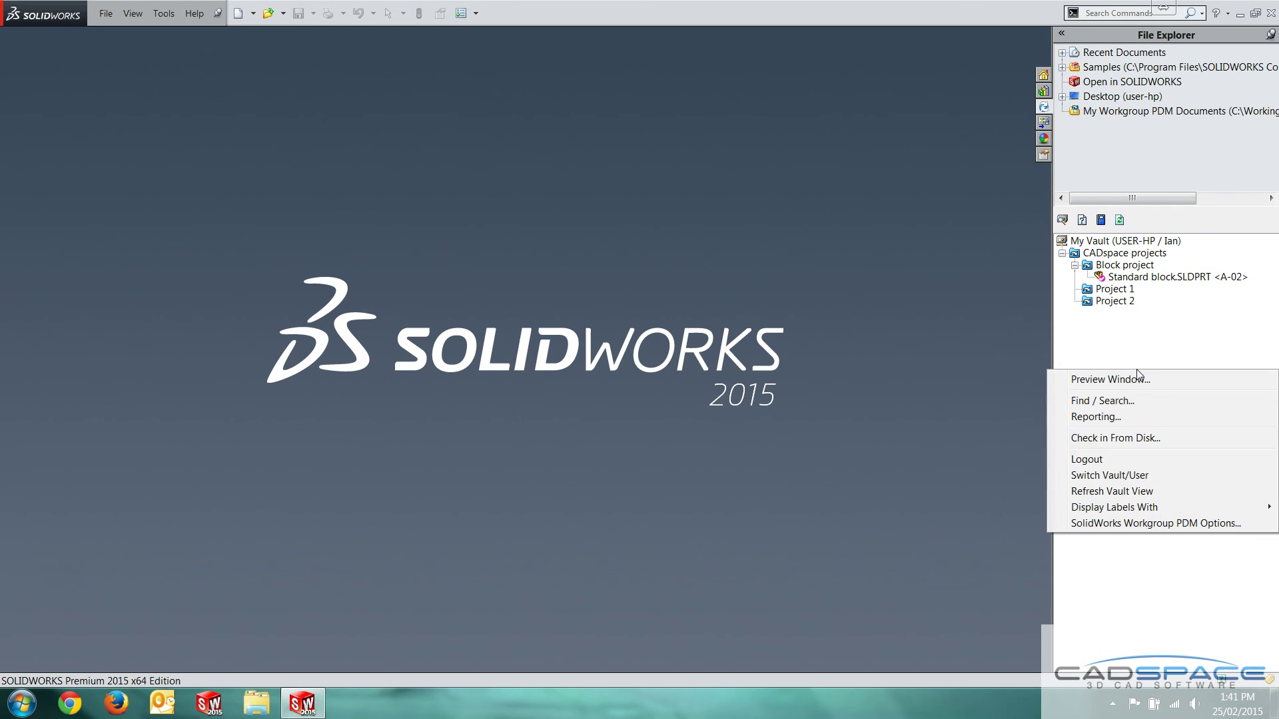
pyautogui.click(1128, 475)
pyautogui.moveTo(639, 377); pyautogui.dragTo(528, 385)
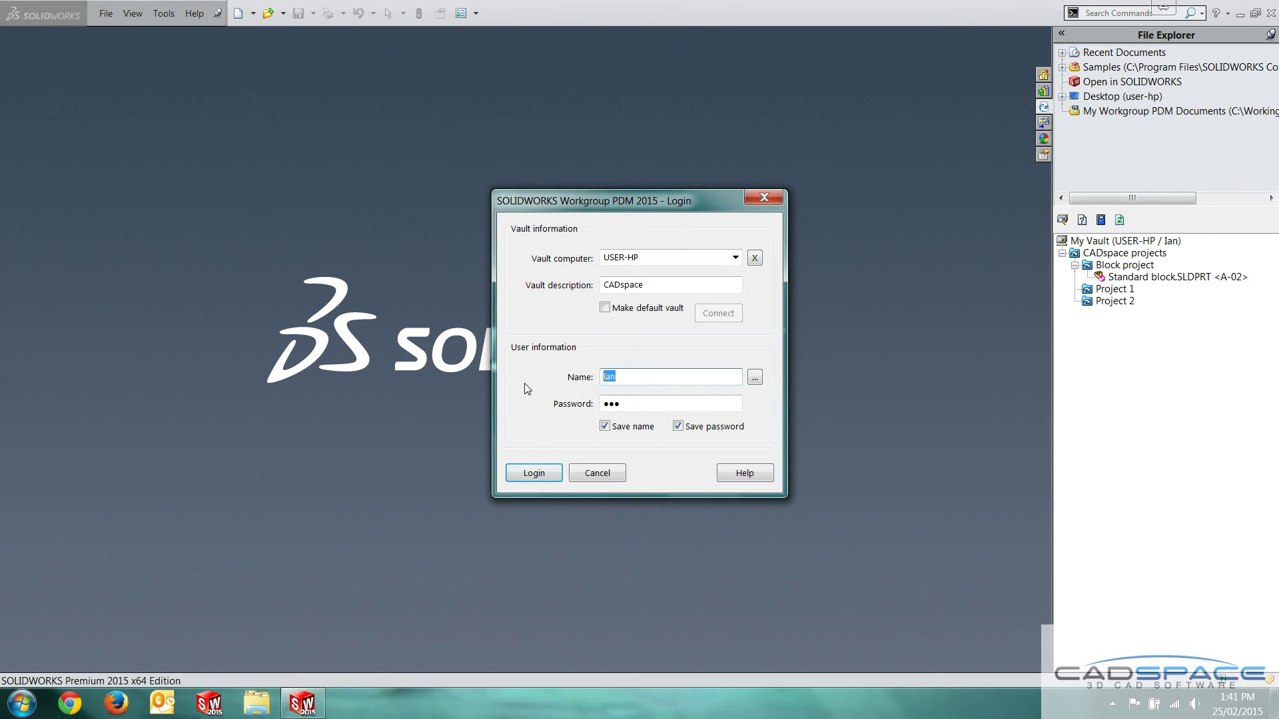
pyautogui.write('Steve')
pyautogui.click(670, 403)
pyautogui.press('Return')
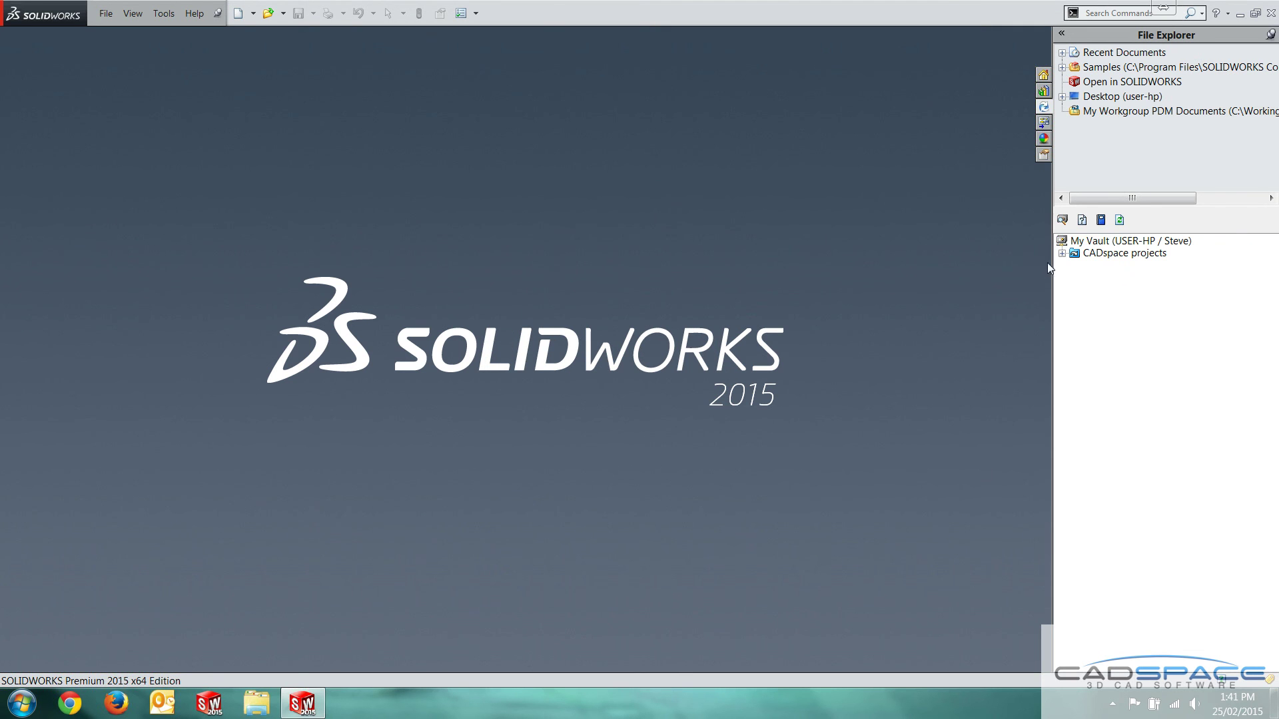
# Expand CADspace projects and Block project, then select Standard block.SLDPRT
pyautogui.click(1062, 253)
pyautogui.click(1075, 266)
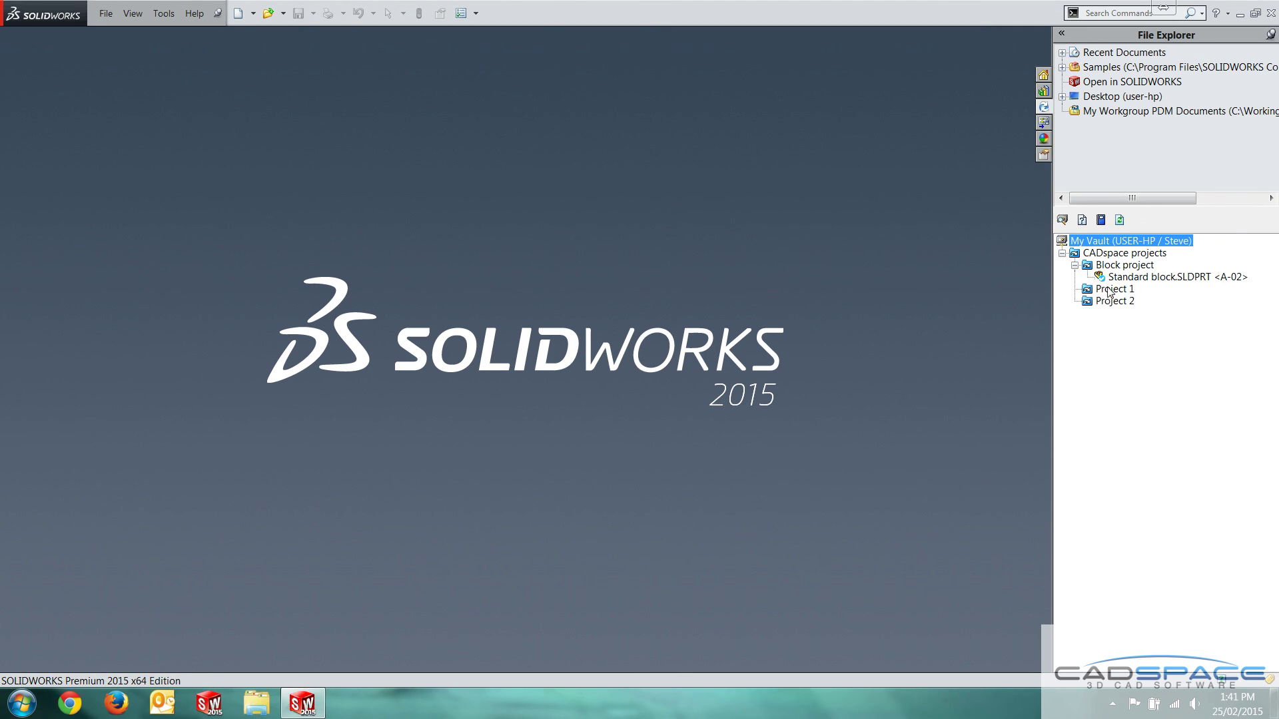
pyautogui.click(1111, 277)
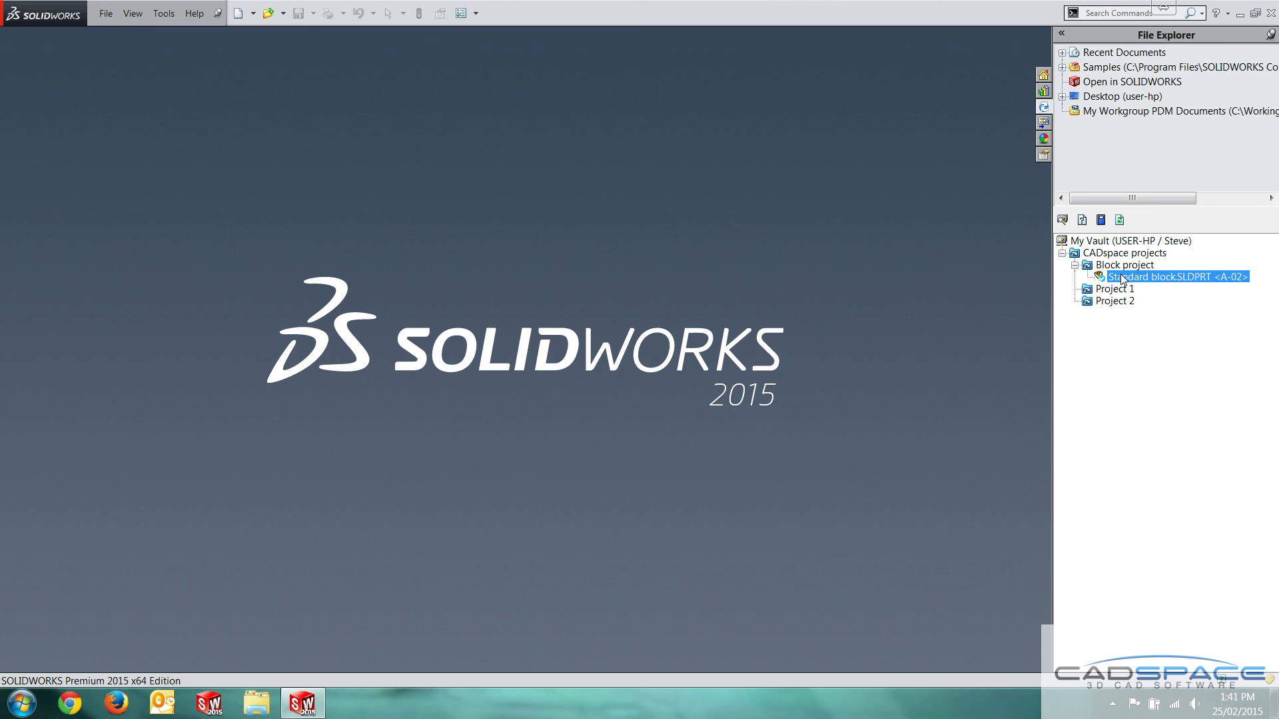
# Open the A-02 Standard block read-only from the vault and orbit to view its hollow interior
pyautogui.rightClick(1157, 280)
pyautogui.click(1173, 285)
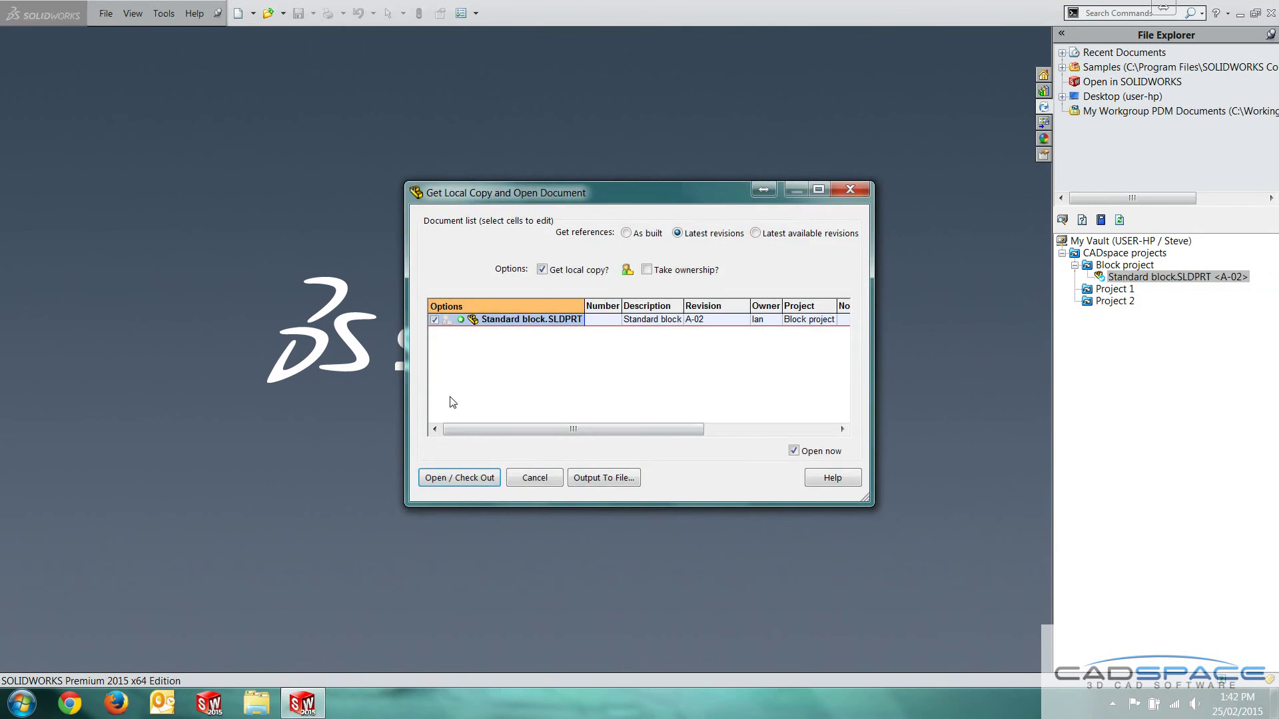
pyautogui.click(459, 473)
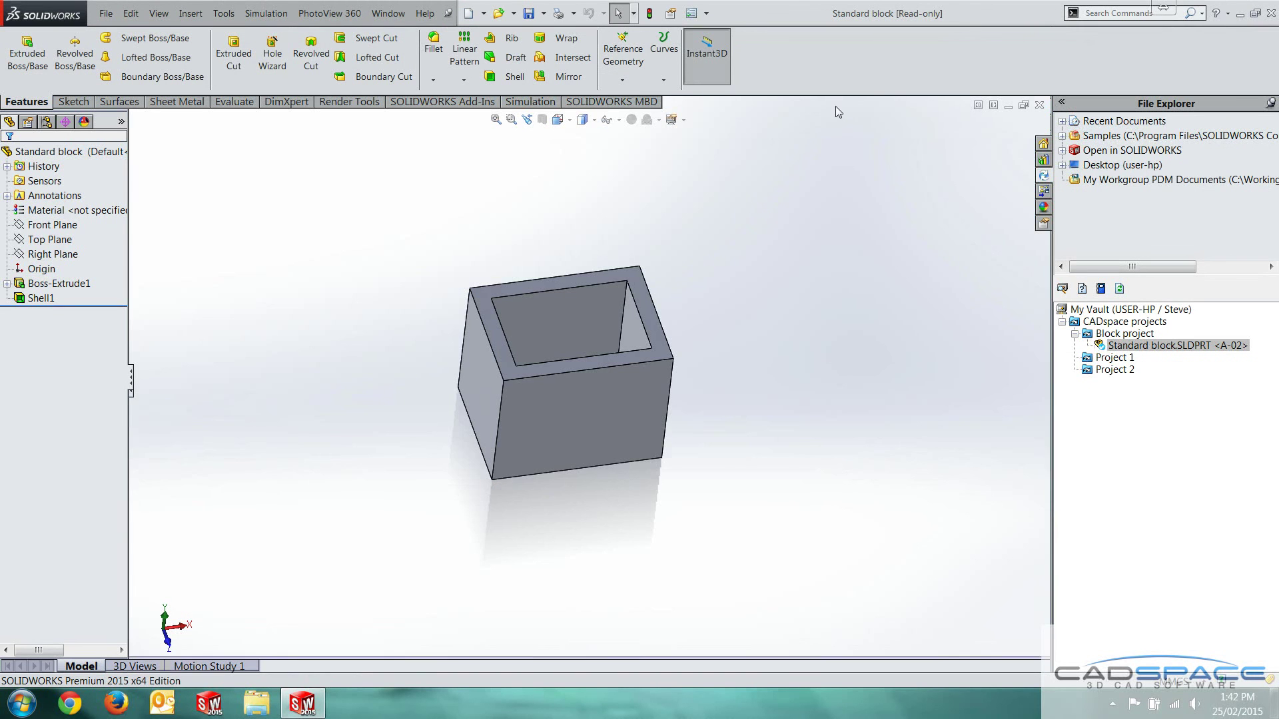
pyautogui.moveTo(799, 287); pyautogui.dragTo(711, 366, button='middle')
pyautogui.rightClick(1150, 351)
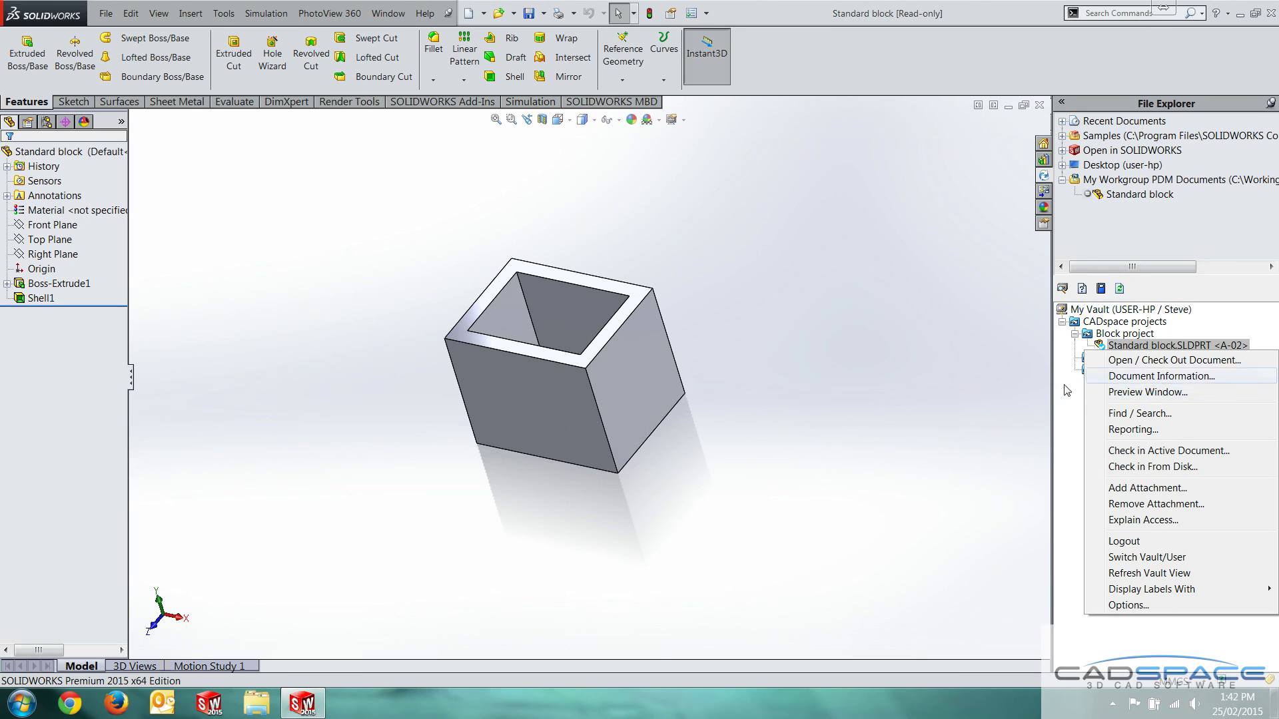
pyautogui.click(964, 405)
pyautogui.click(1100, 421)
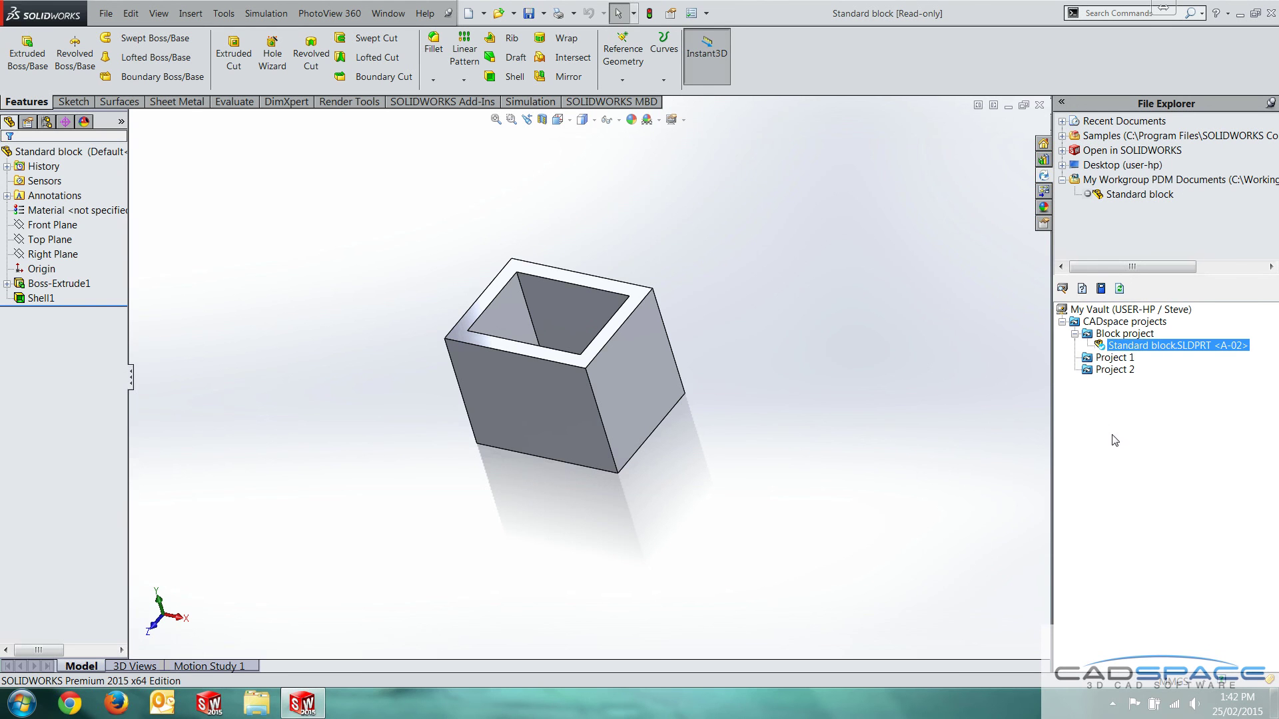
# Close the part and log back into the vault as the original user
pyautogui.click(1039, 105)
pyautogui.rightClick(1123, 368)
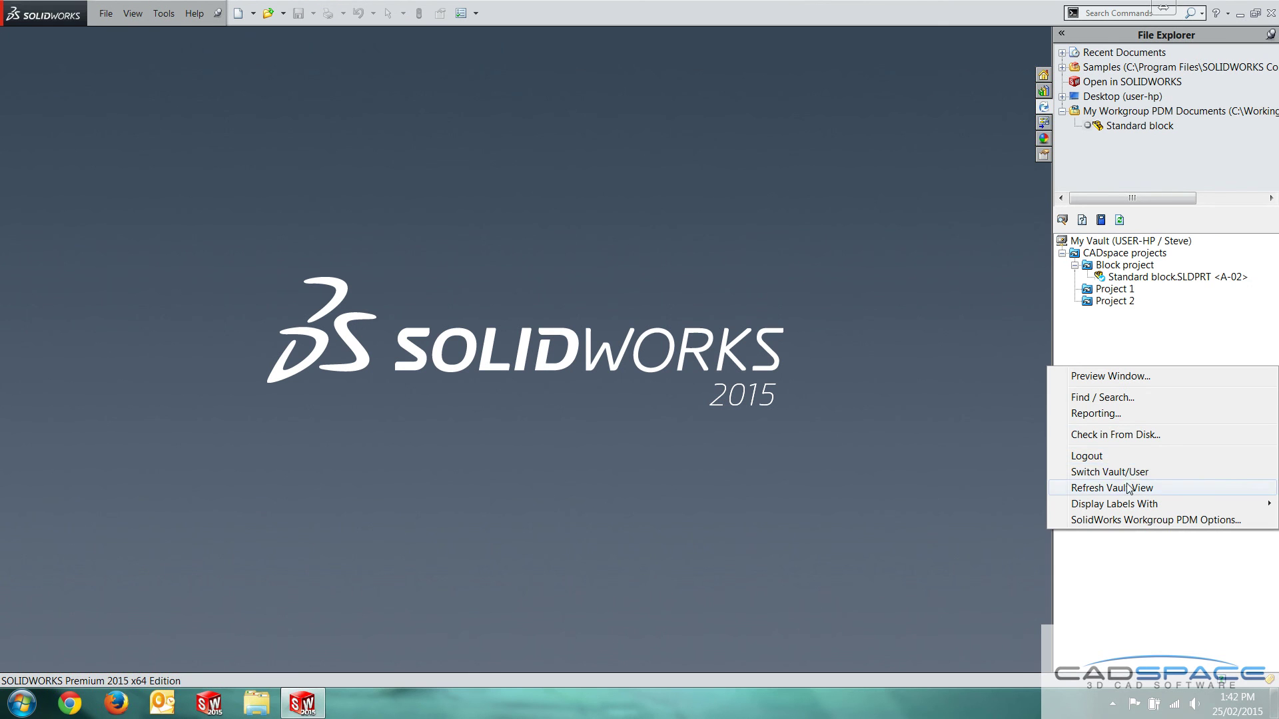
pyautogui.click(1109, 471)
pyautogui.doubleClick(626, 377)
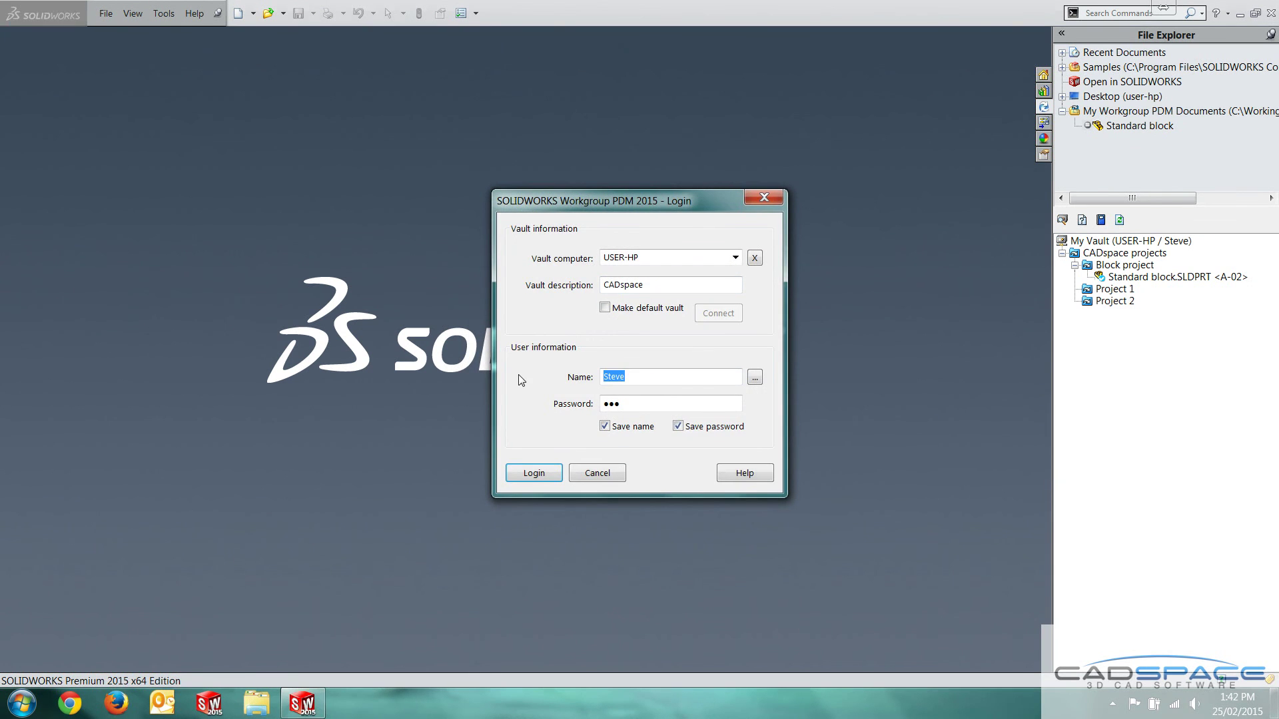
pyautogui.write('Ian')
pyautogui.press('Tab')
pyautogui.press('Return')
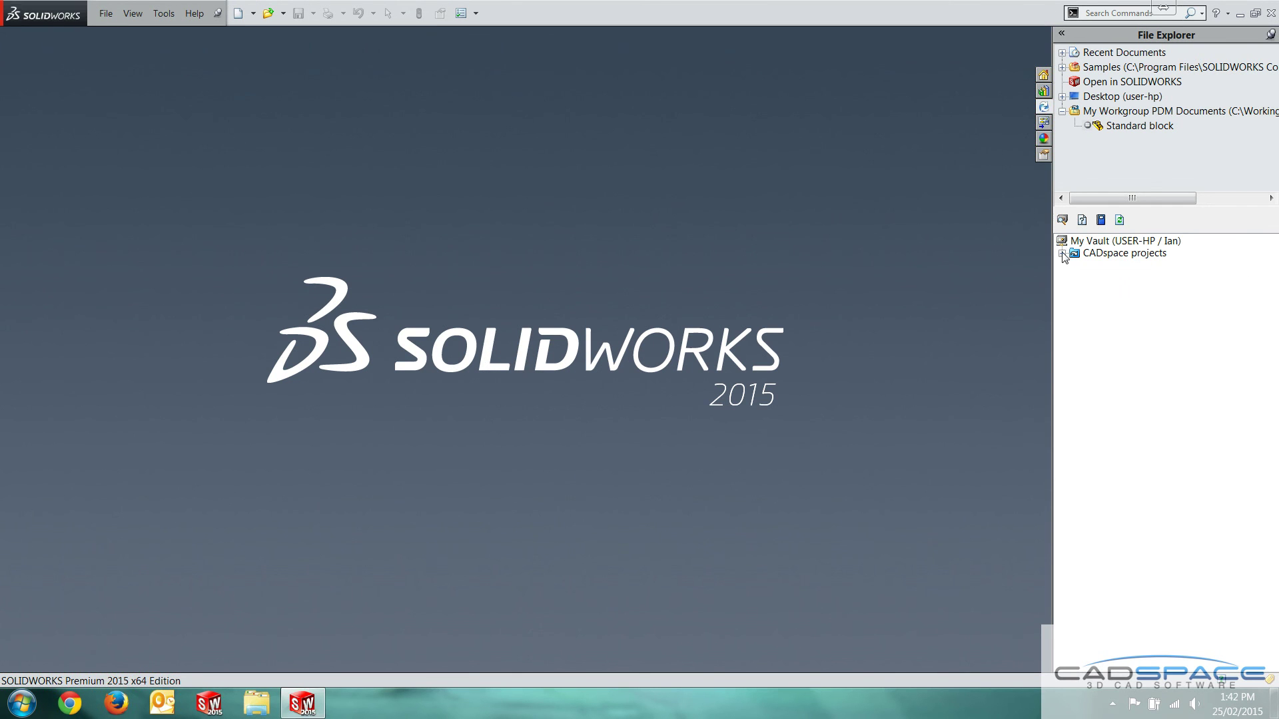
# Expand CADspace projects and Block project and bring up Standard block.SLDPRT's vault actions
pyautogui.click(1063, 253)
pyautogui.click(1075, 265)
pyautogui.rightClick(1129, 278)
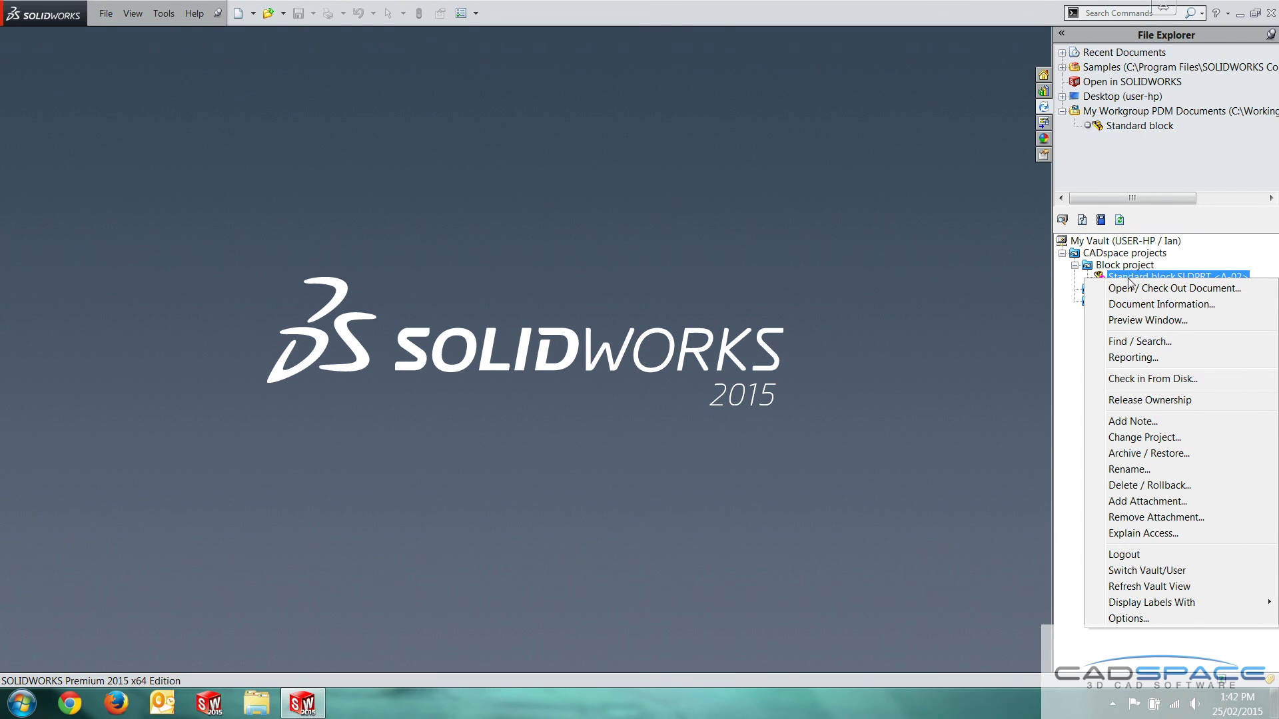
pyautogui.click(1162, 304)
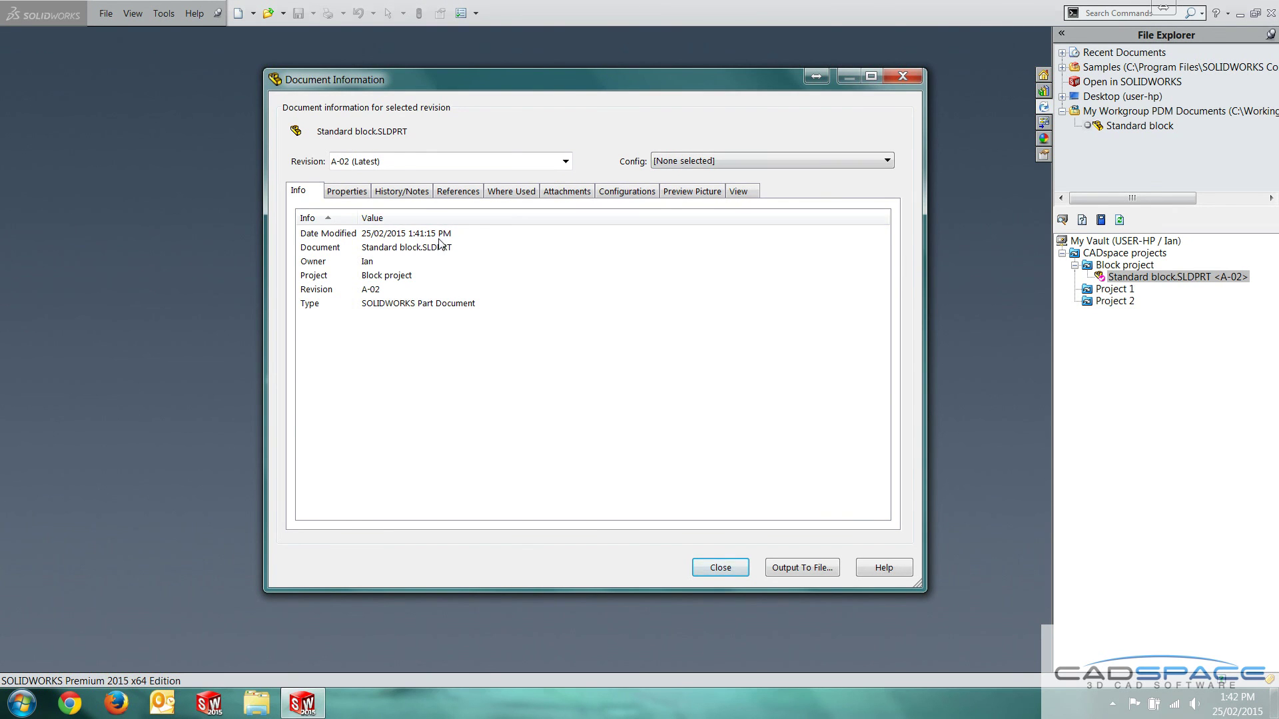
pyautogui.click(418, 193)
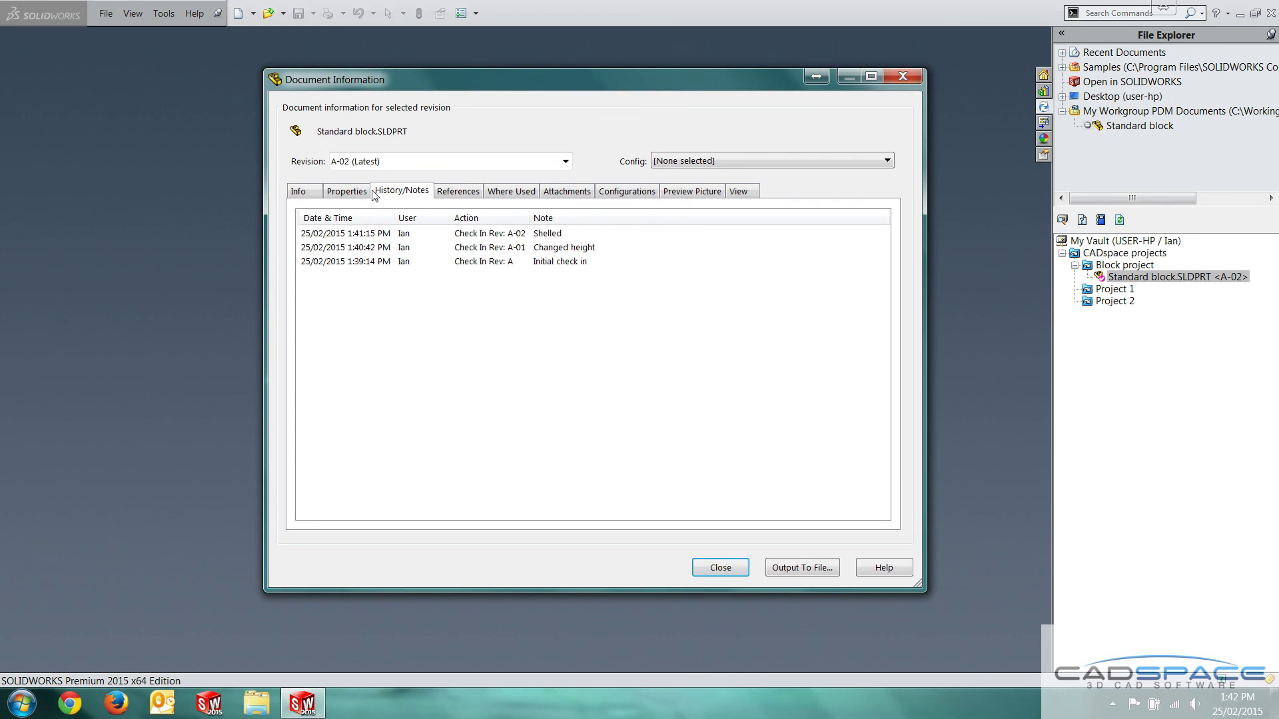
pyautogui.click(675, 193)
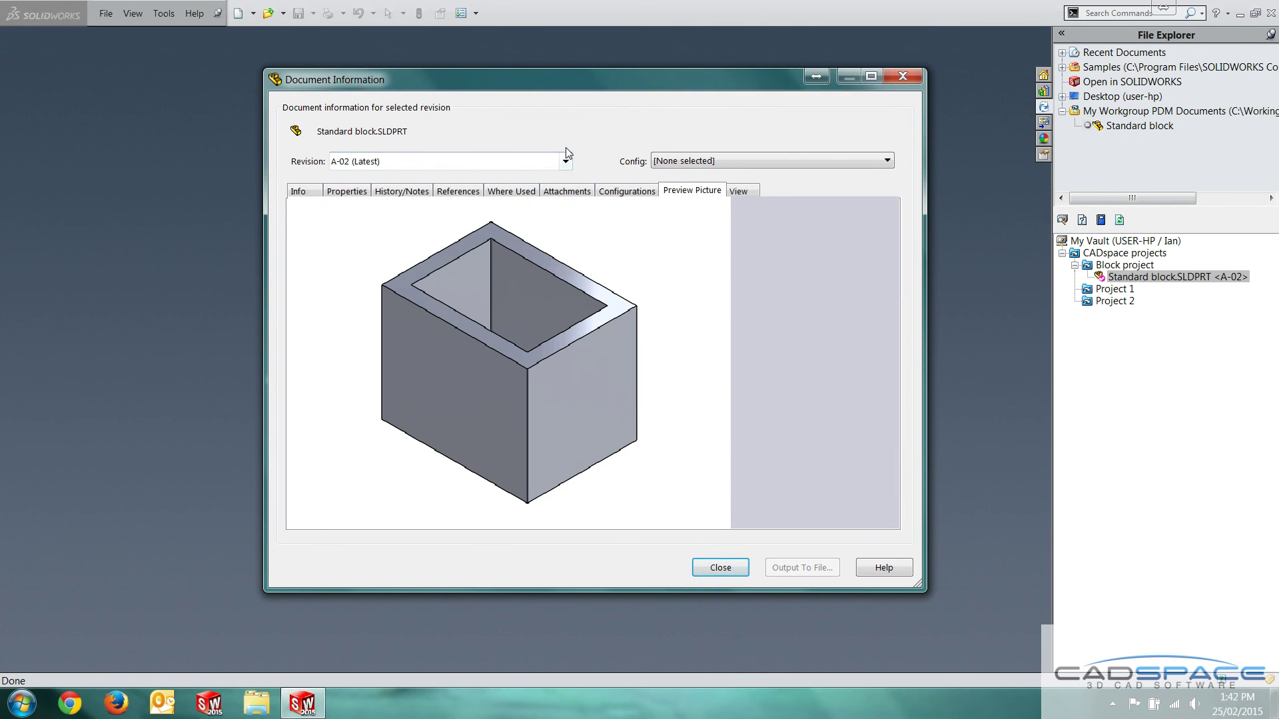
pyautogui.click(561, 166)
pyautogui.click(470, 190)
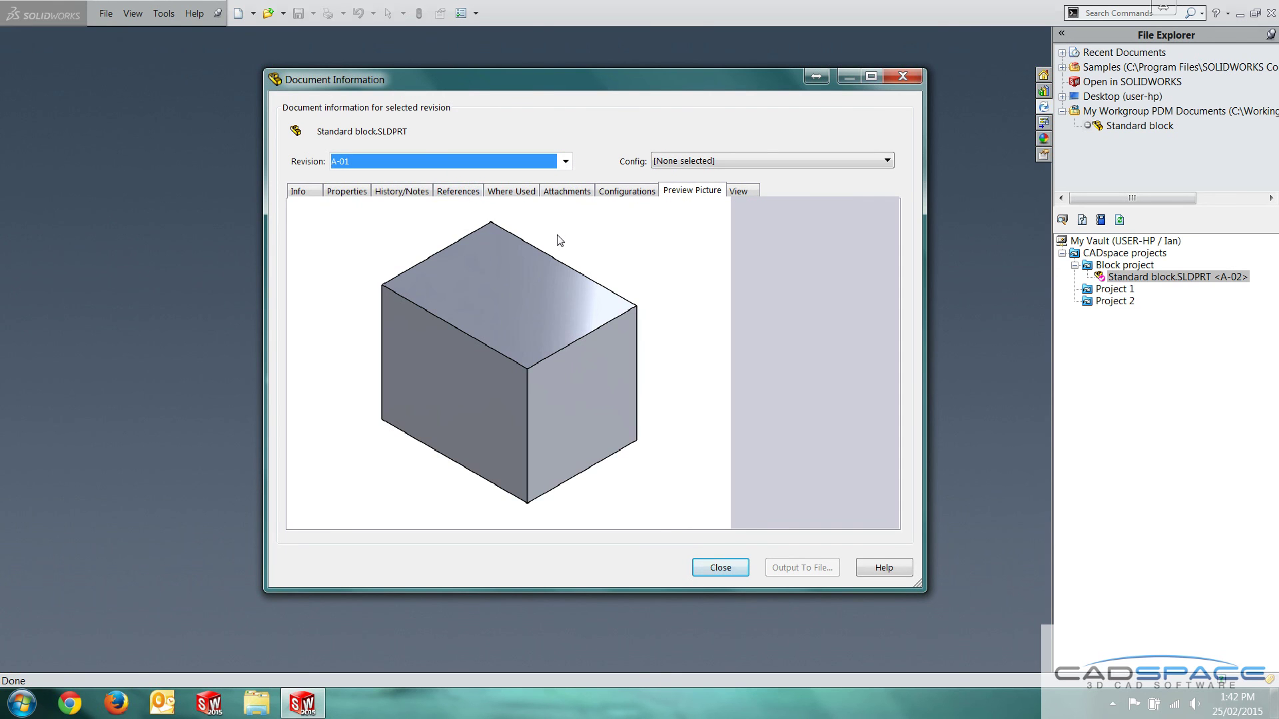
pyautogui.click(566, 162)
pyautogui.click(474, 201)
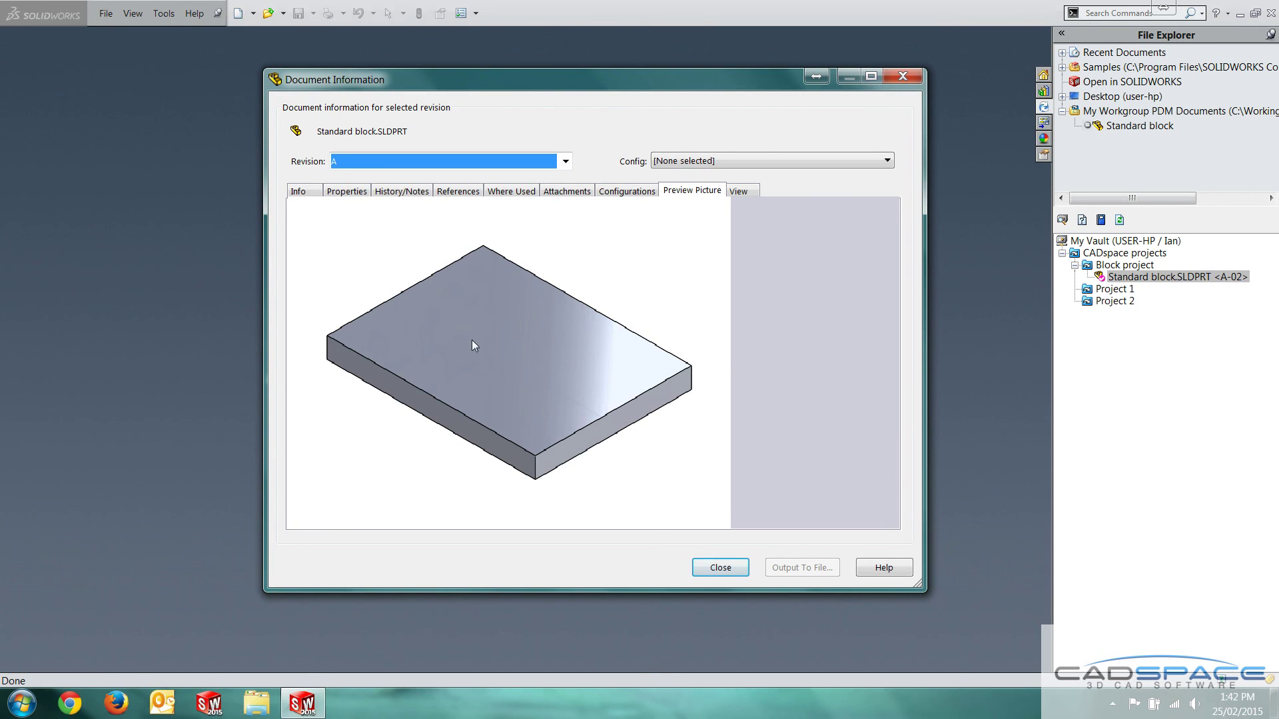
pyautogui.click(545, 161)
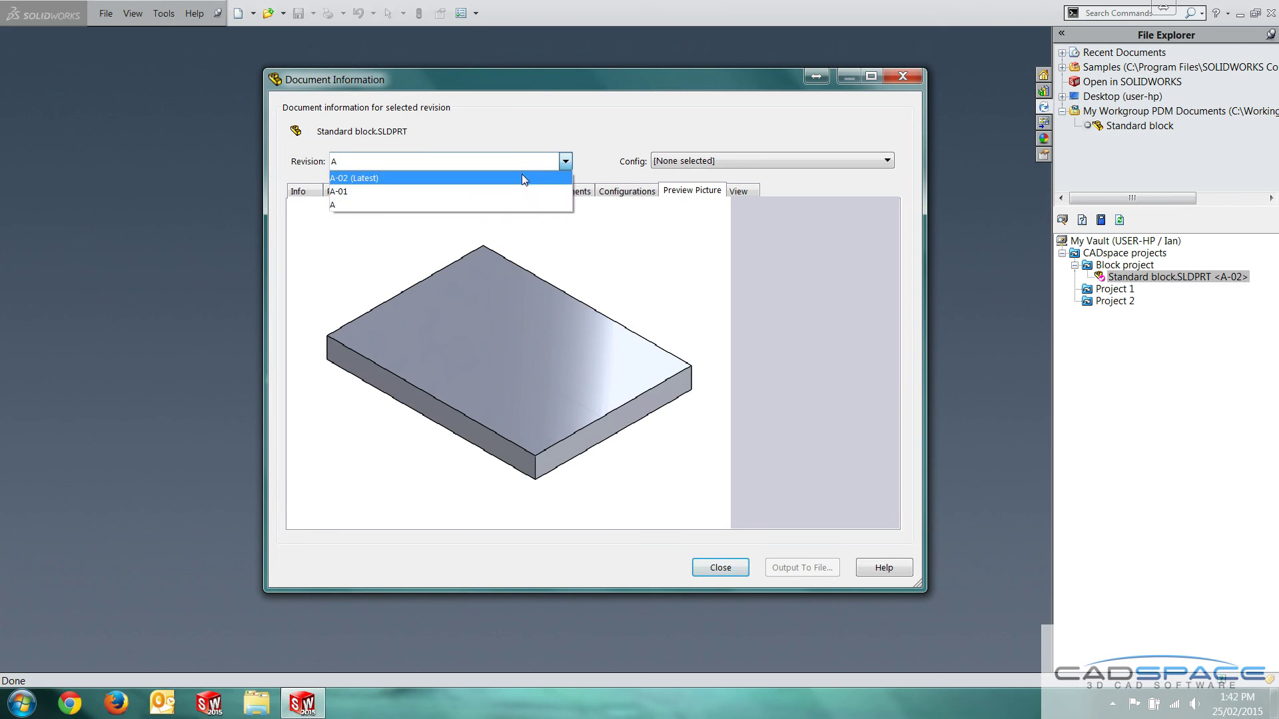
pyautogui.click(526, 177)
pyautogui.click(347, 191)
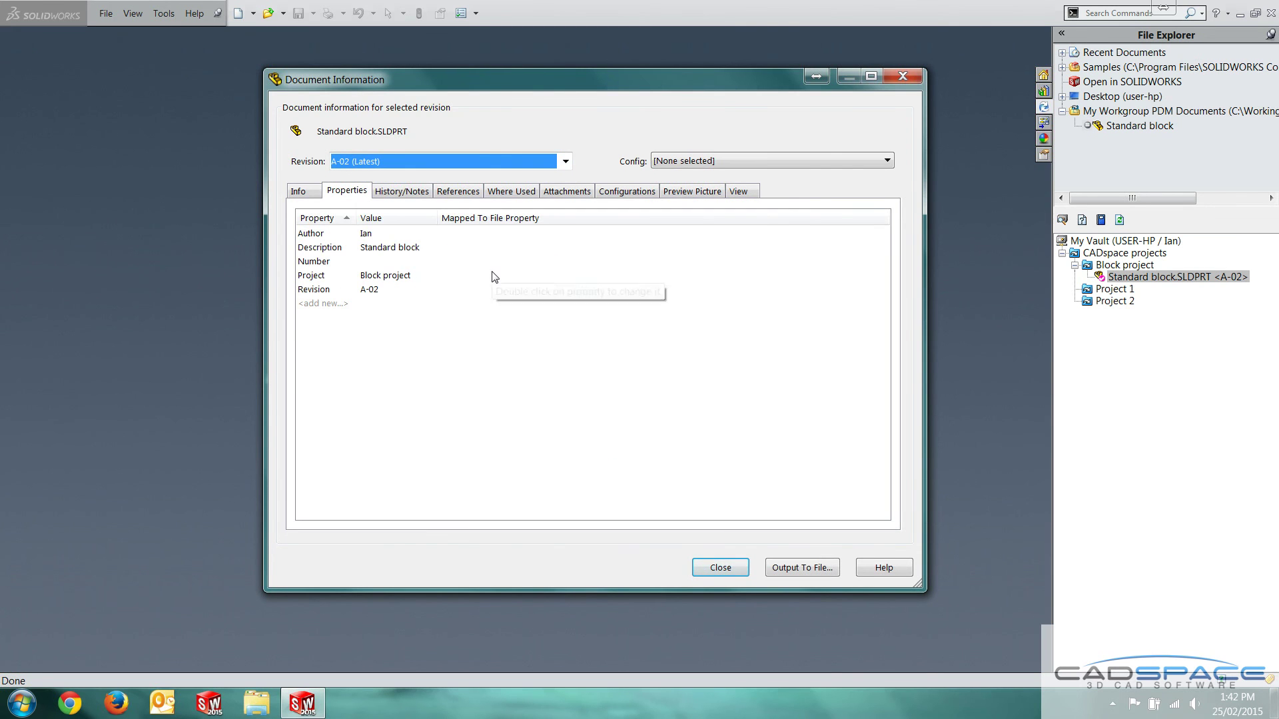
pyautogui.click(410, 192)
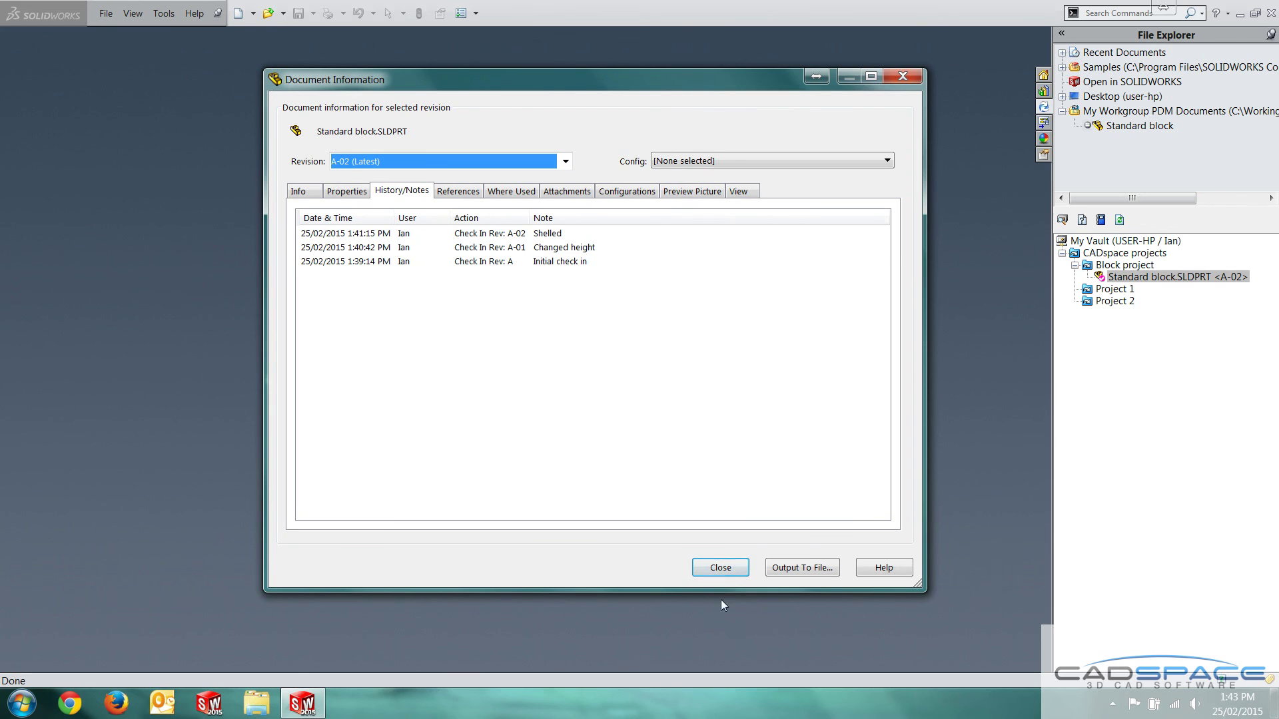
pyautogui.click(733, 575)
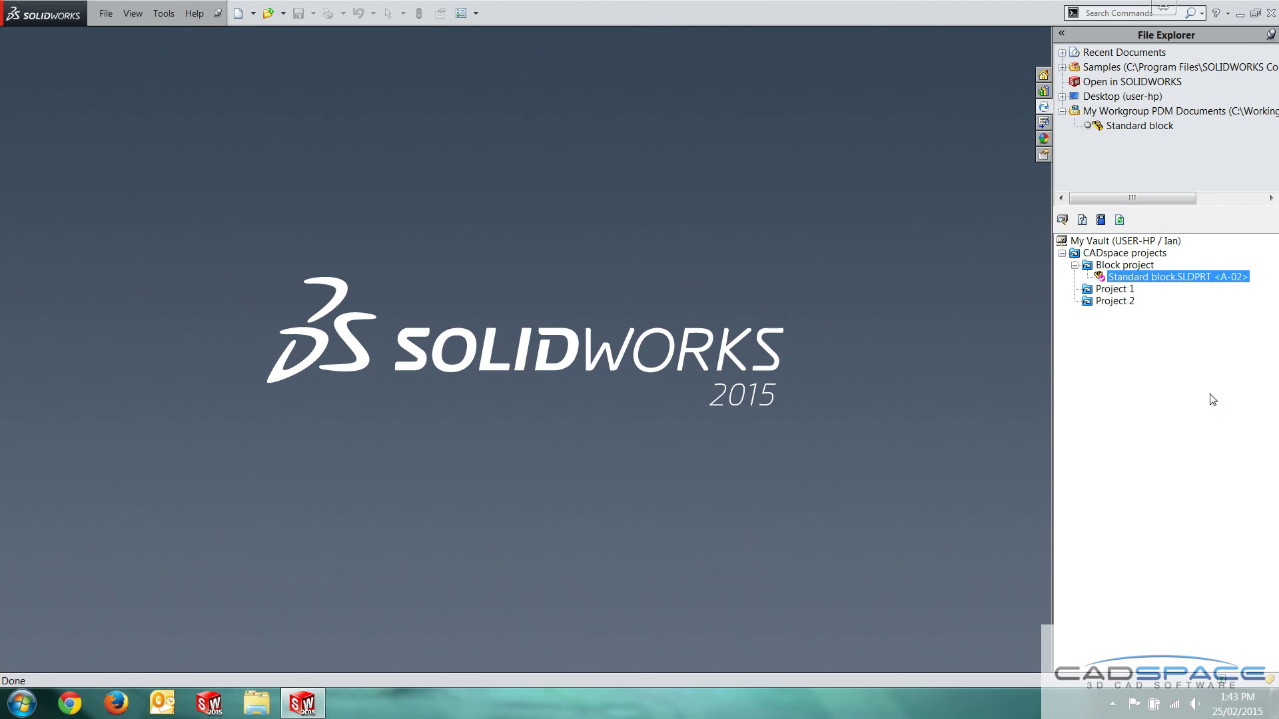
# Roll Standard block.SLDPRT back to revision A-01 via Delete / Rollback, deleting A-02
pyautogui.rightClick(1131, 277)
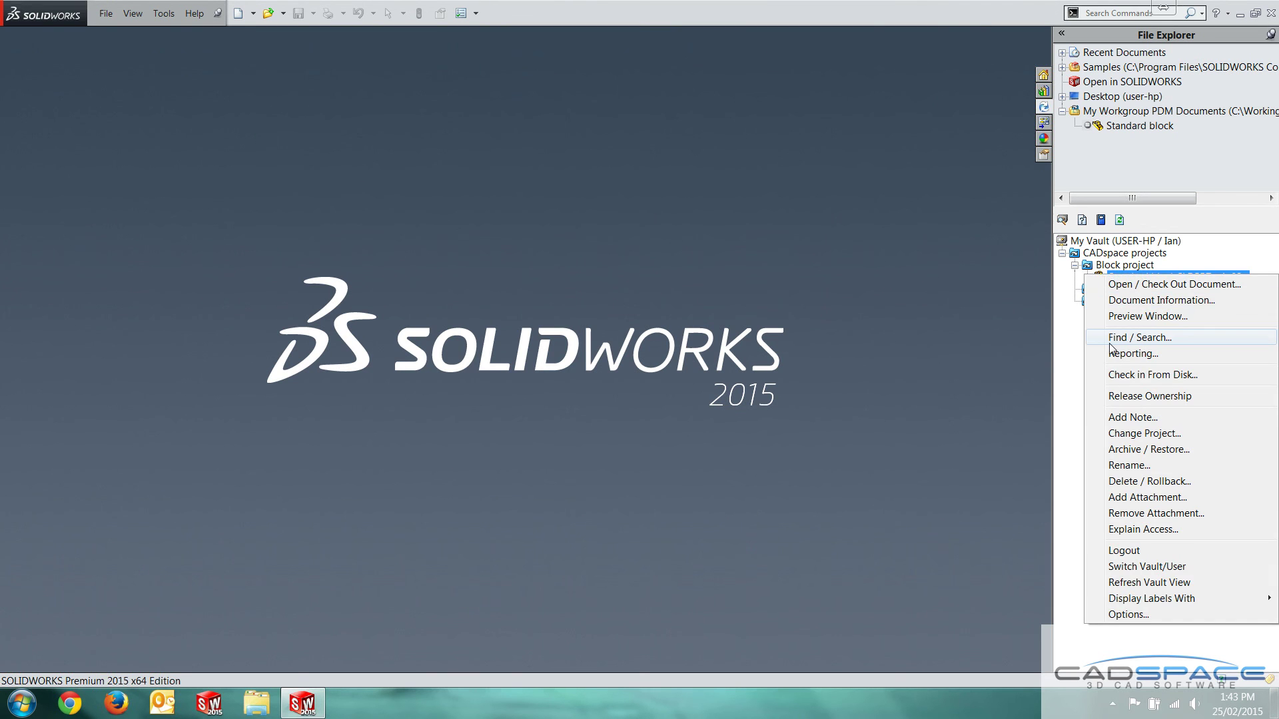
pyautogui.click(1150, 481)
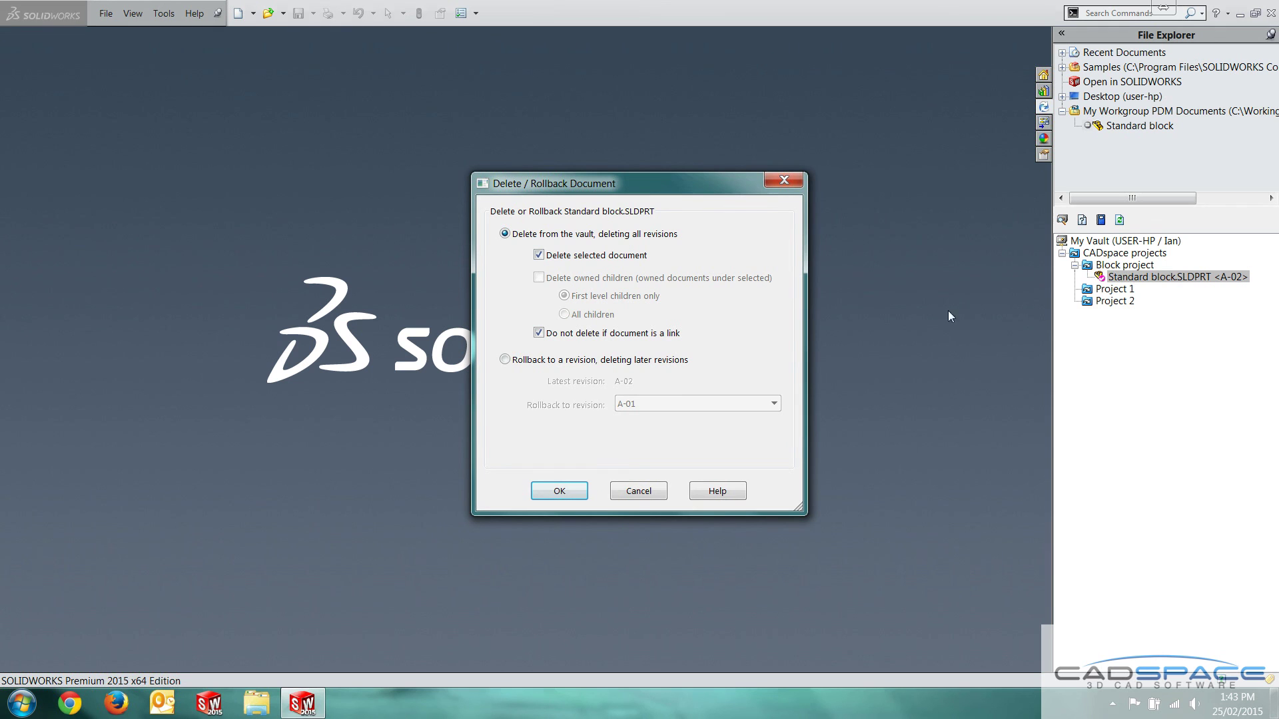
pyautogui.click(553, 360)
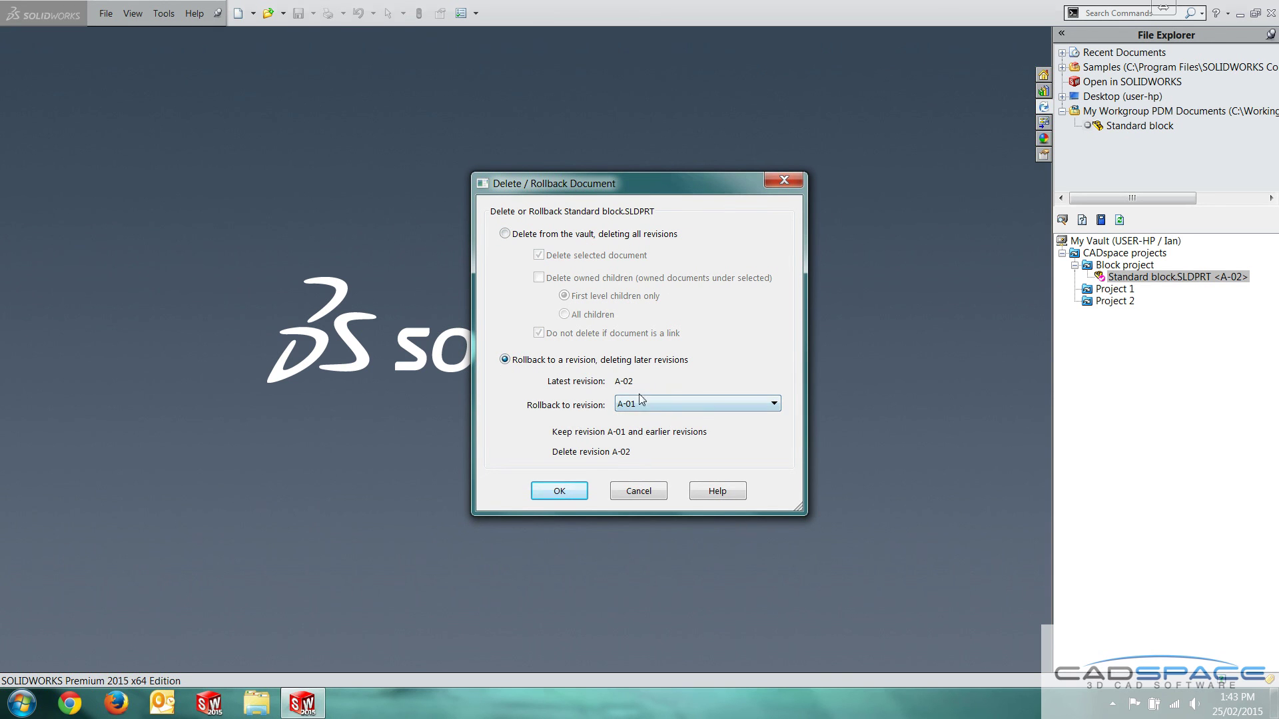
pyautogui.click(565, 493)
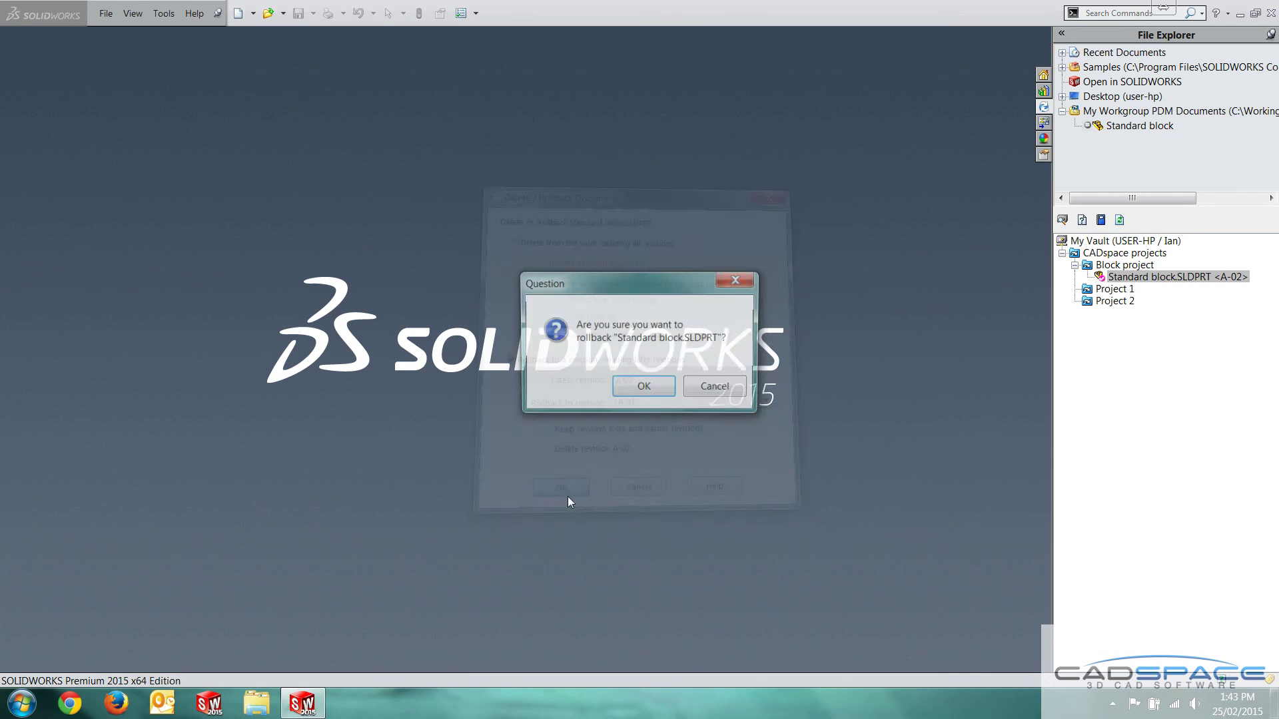
pyautogui.click(641, 388)
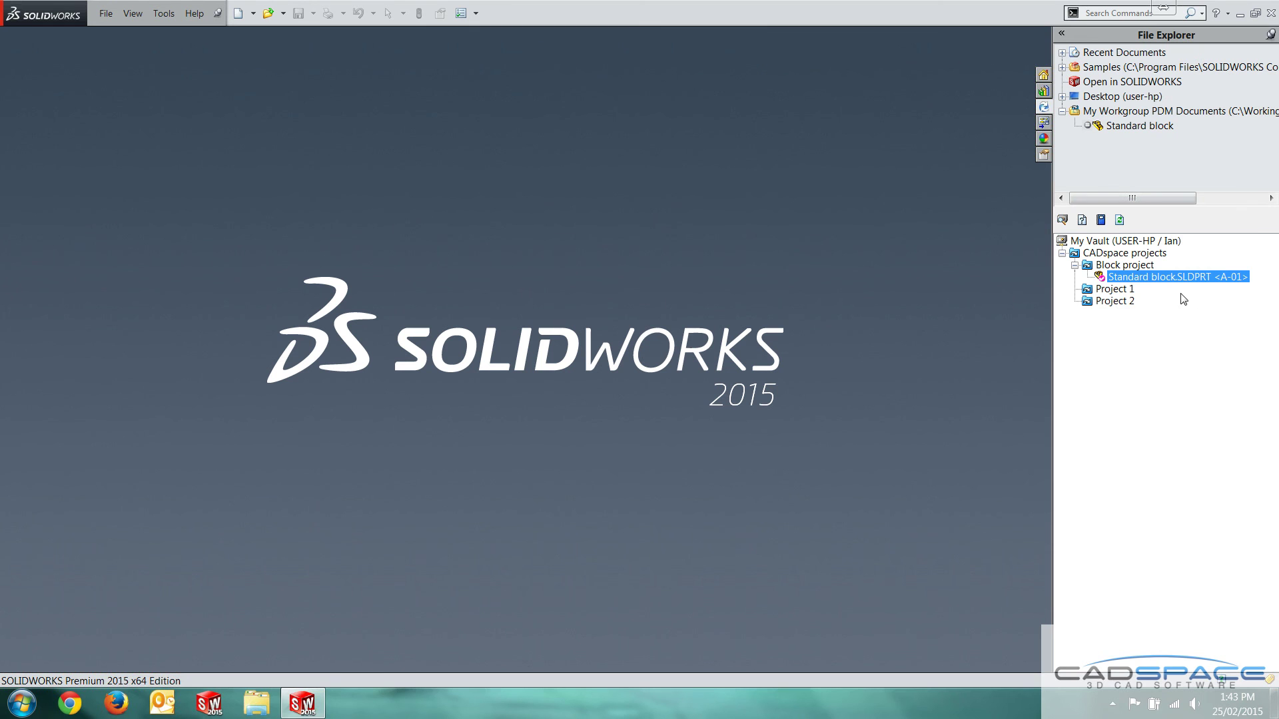
# Open the A-01 Standard block from the vault, overwriting the local copy, and orbit the solid block
pyautogui.rightClick(1133, 280)
pyautogui.click(1145, 288)
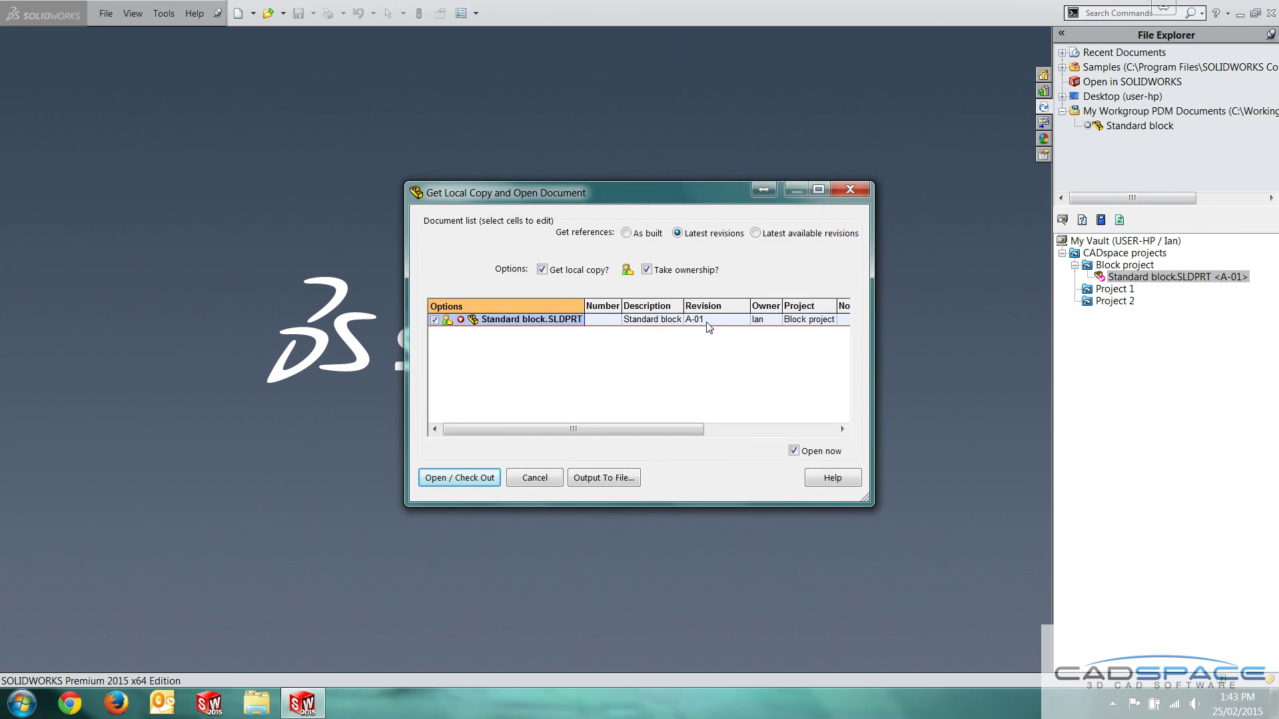
pyautogui.click(463, 478)
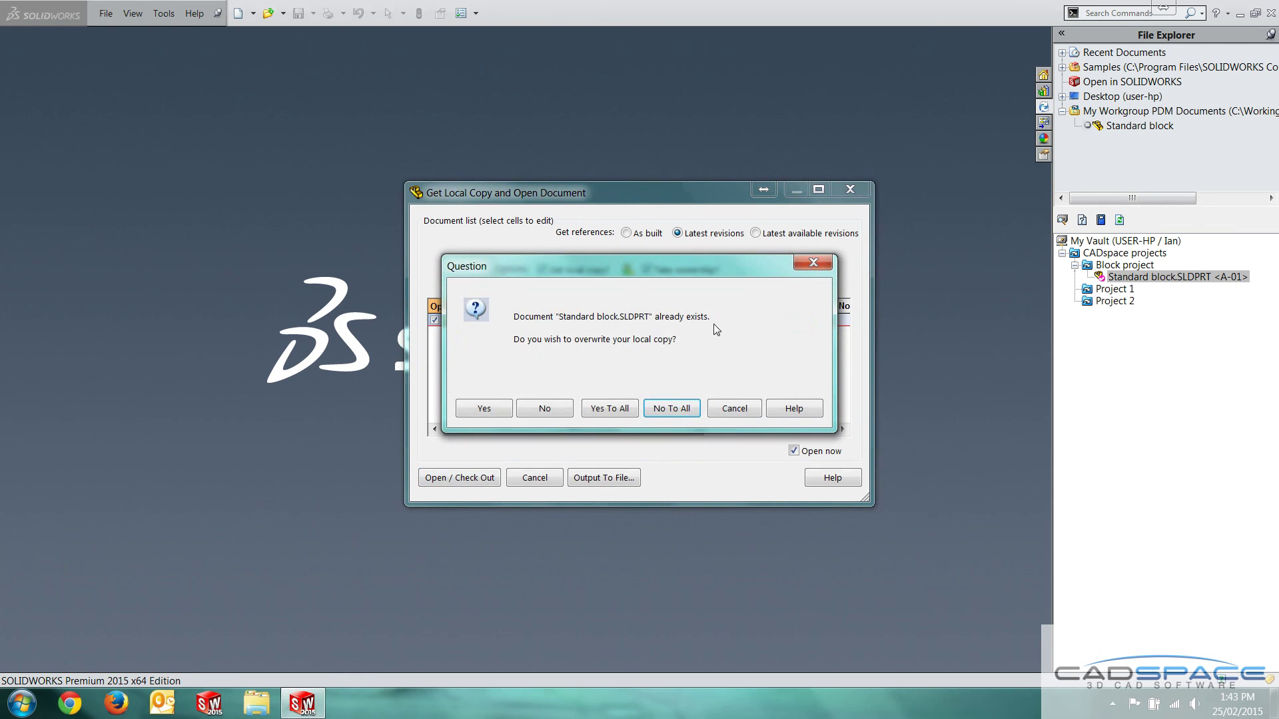
pyautogui.click(606, 409)
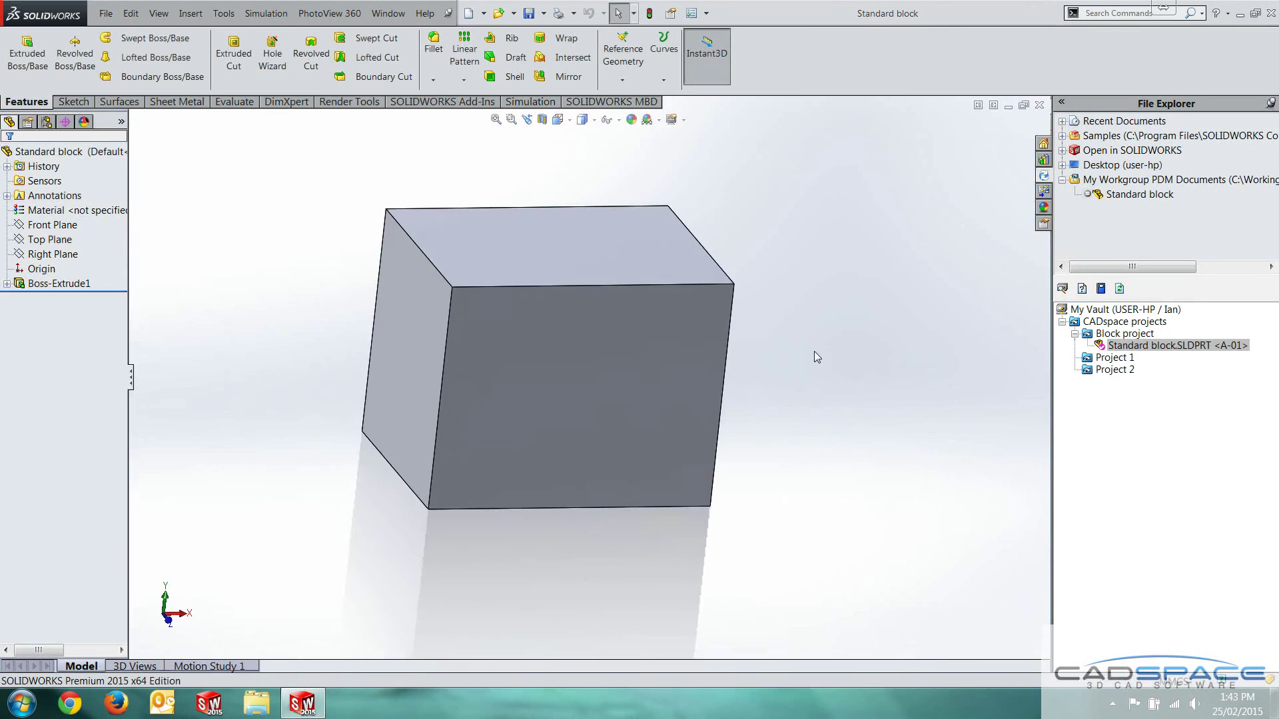
pyautogui.moveTo(814, 352); pyautogui.dragTo(684, 300, button='middle')
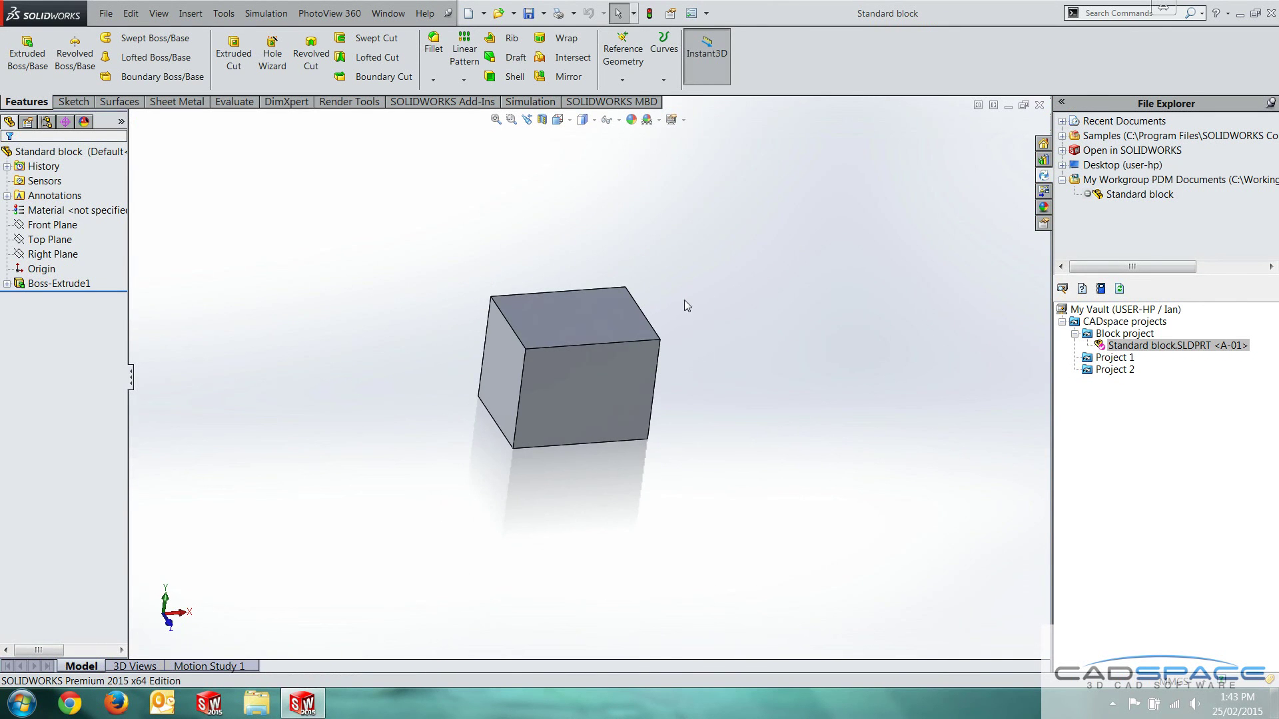
pyautogui.scroll(-3, 586, 320)
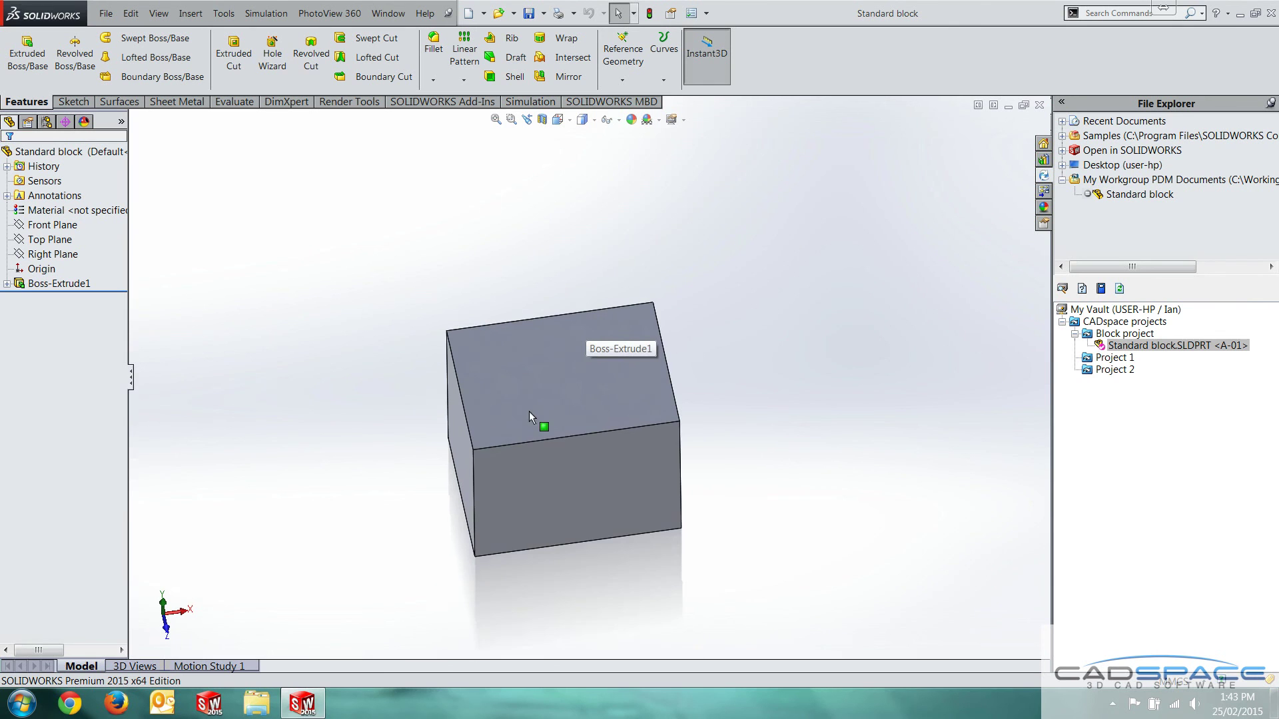
pyautogui.rightClick(1128, 348)
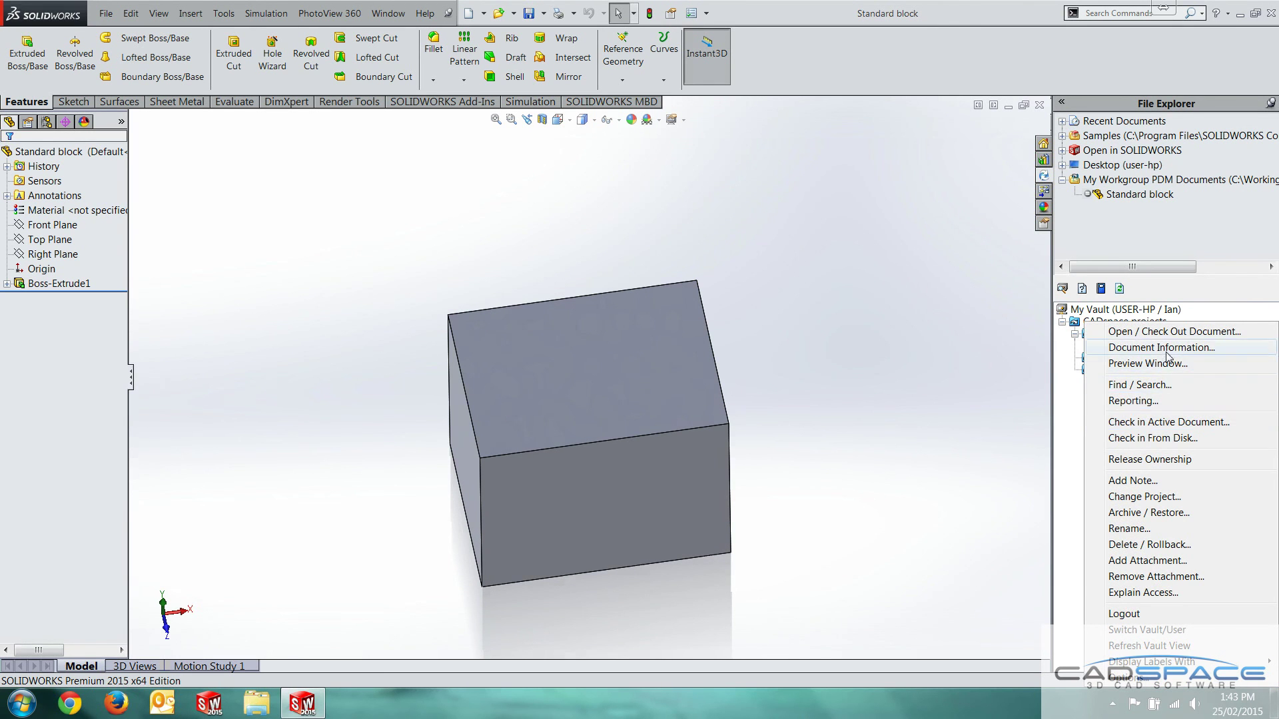
pyautogui.click(1160, 348)
pyautogui.click(410, 190)
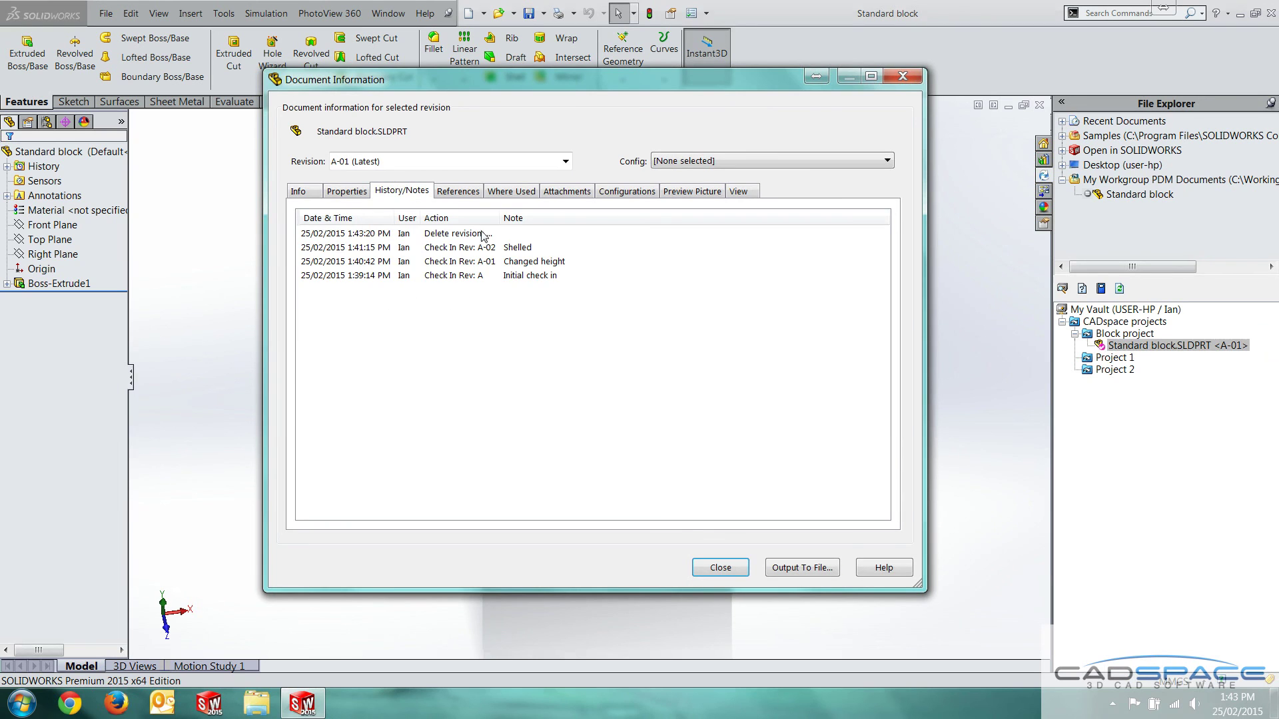
pyautogui.moveTo(499, 221); pyautogui.dragTo(553, 222)
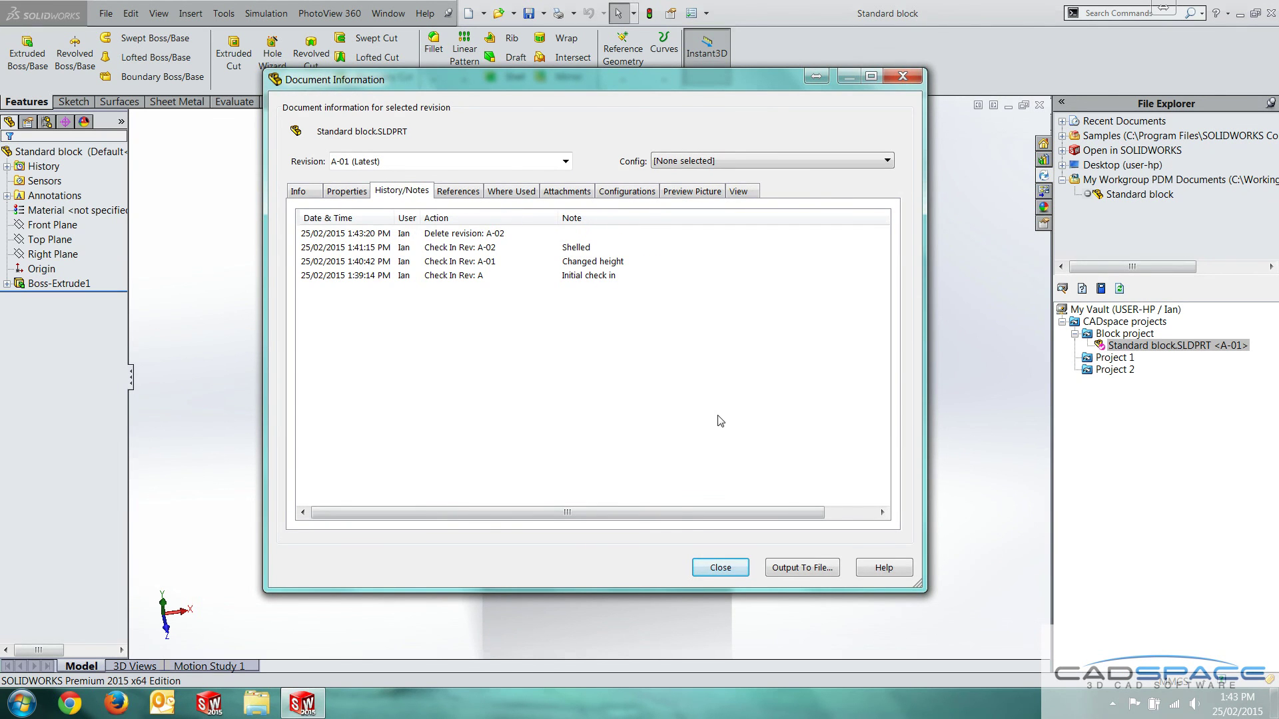
pyautogui.click(720, 567)
pyautogui.scroll(2, 650, 398)
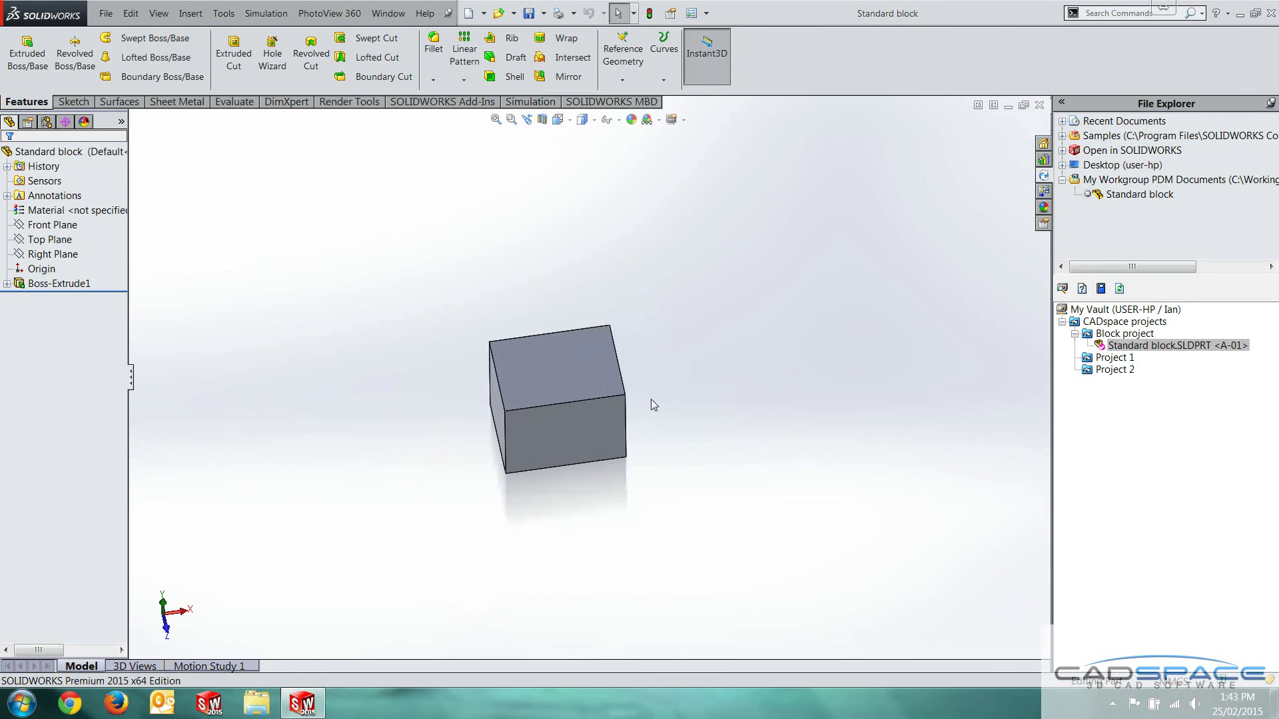
pyautogui.scroll(-2, 532, 404)
pyautogui.moveTo(532, 404); pyautogui.dragTo(638, 361, button='middle')
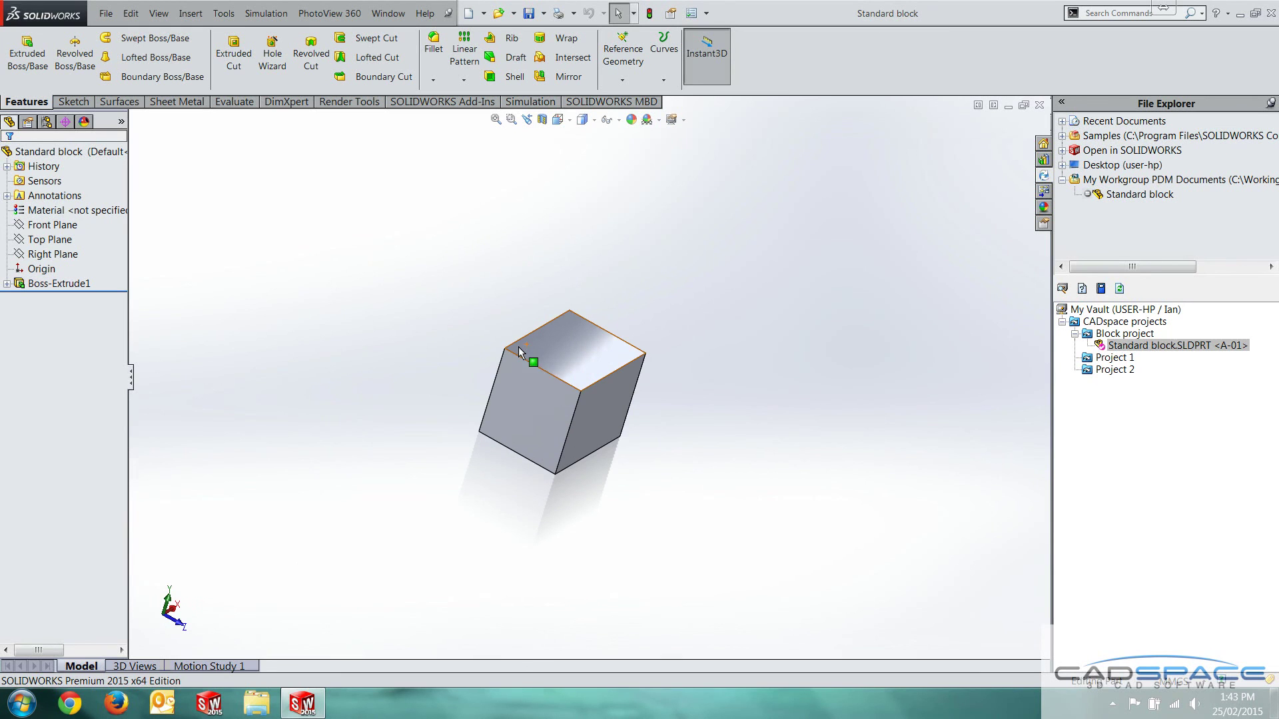